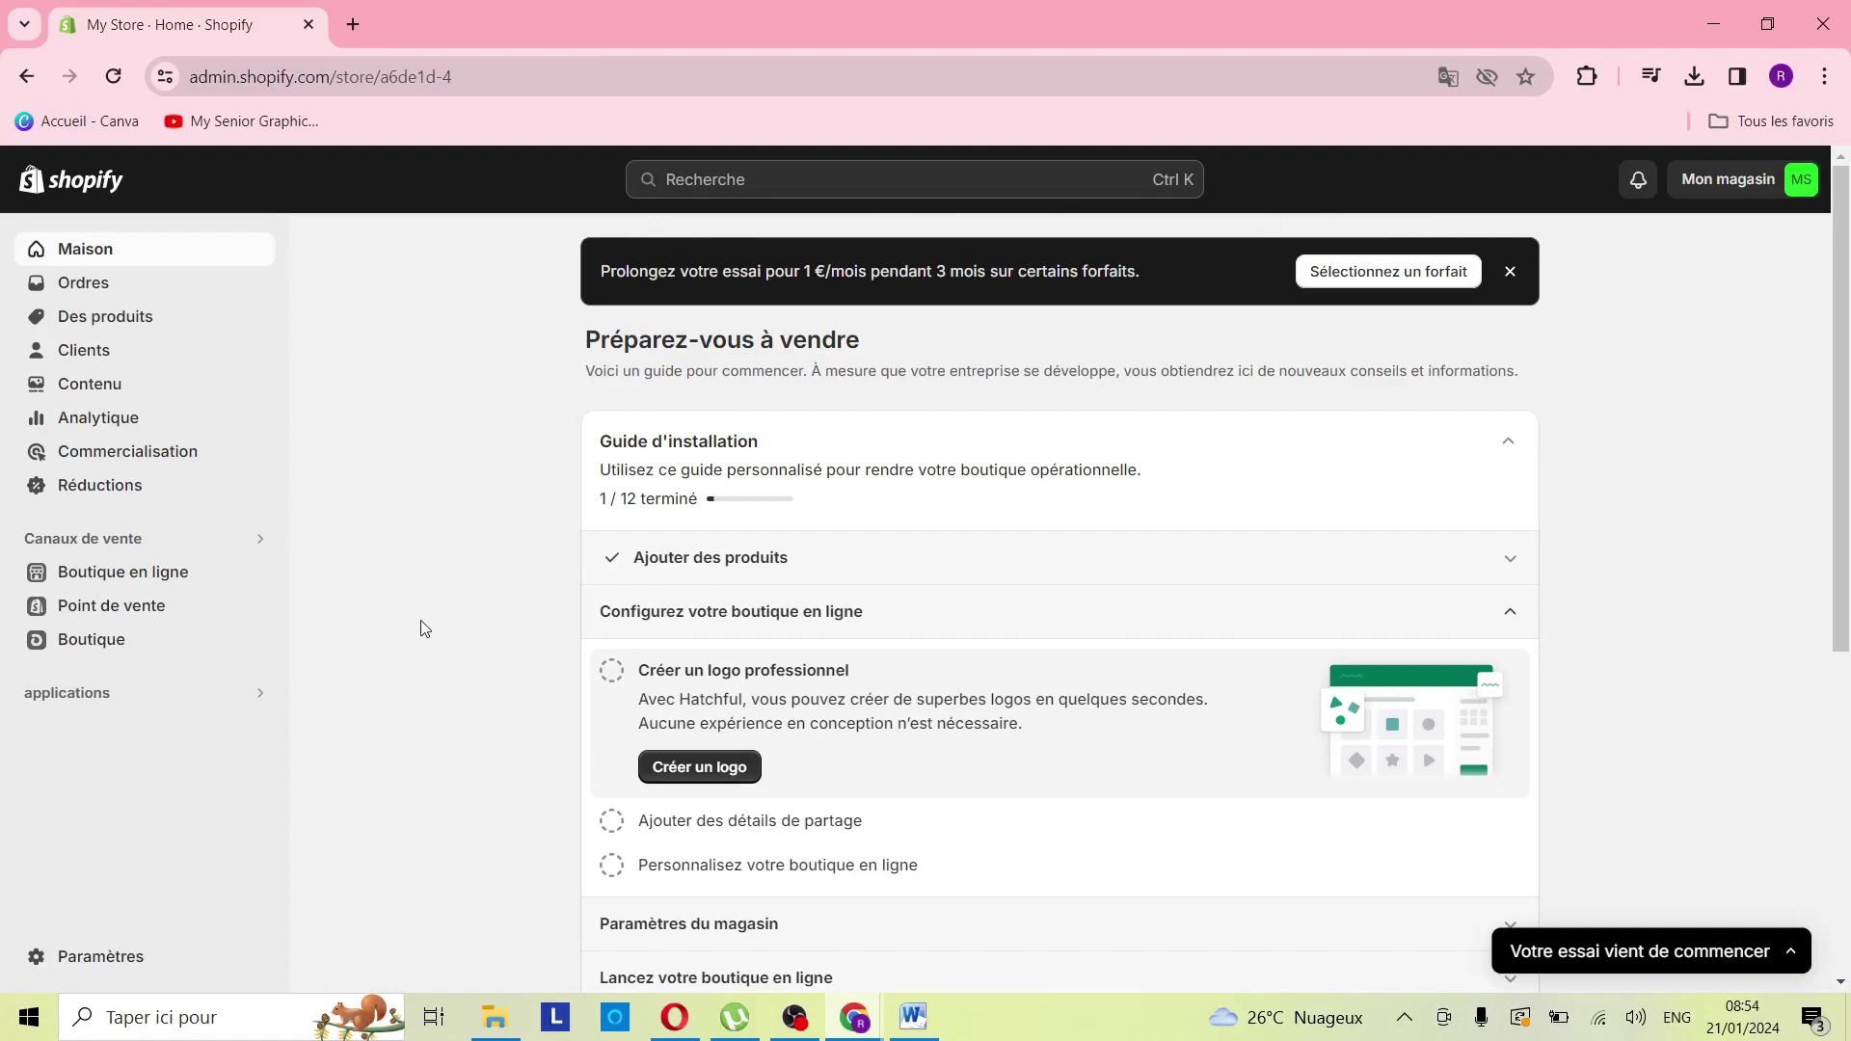
scroll(421, 636, down, 6)
scroll(422, 654, up, 4)
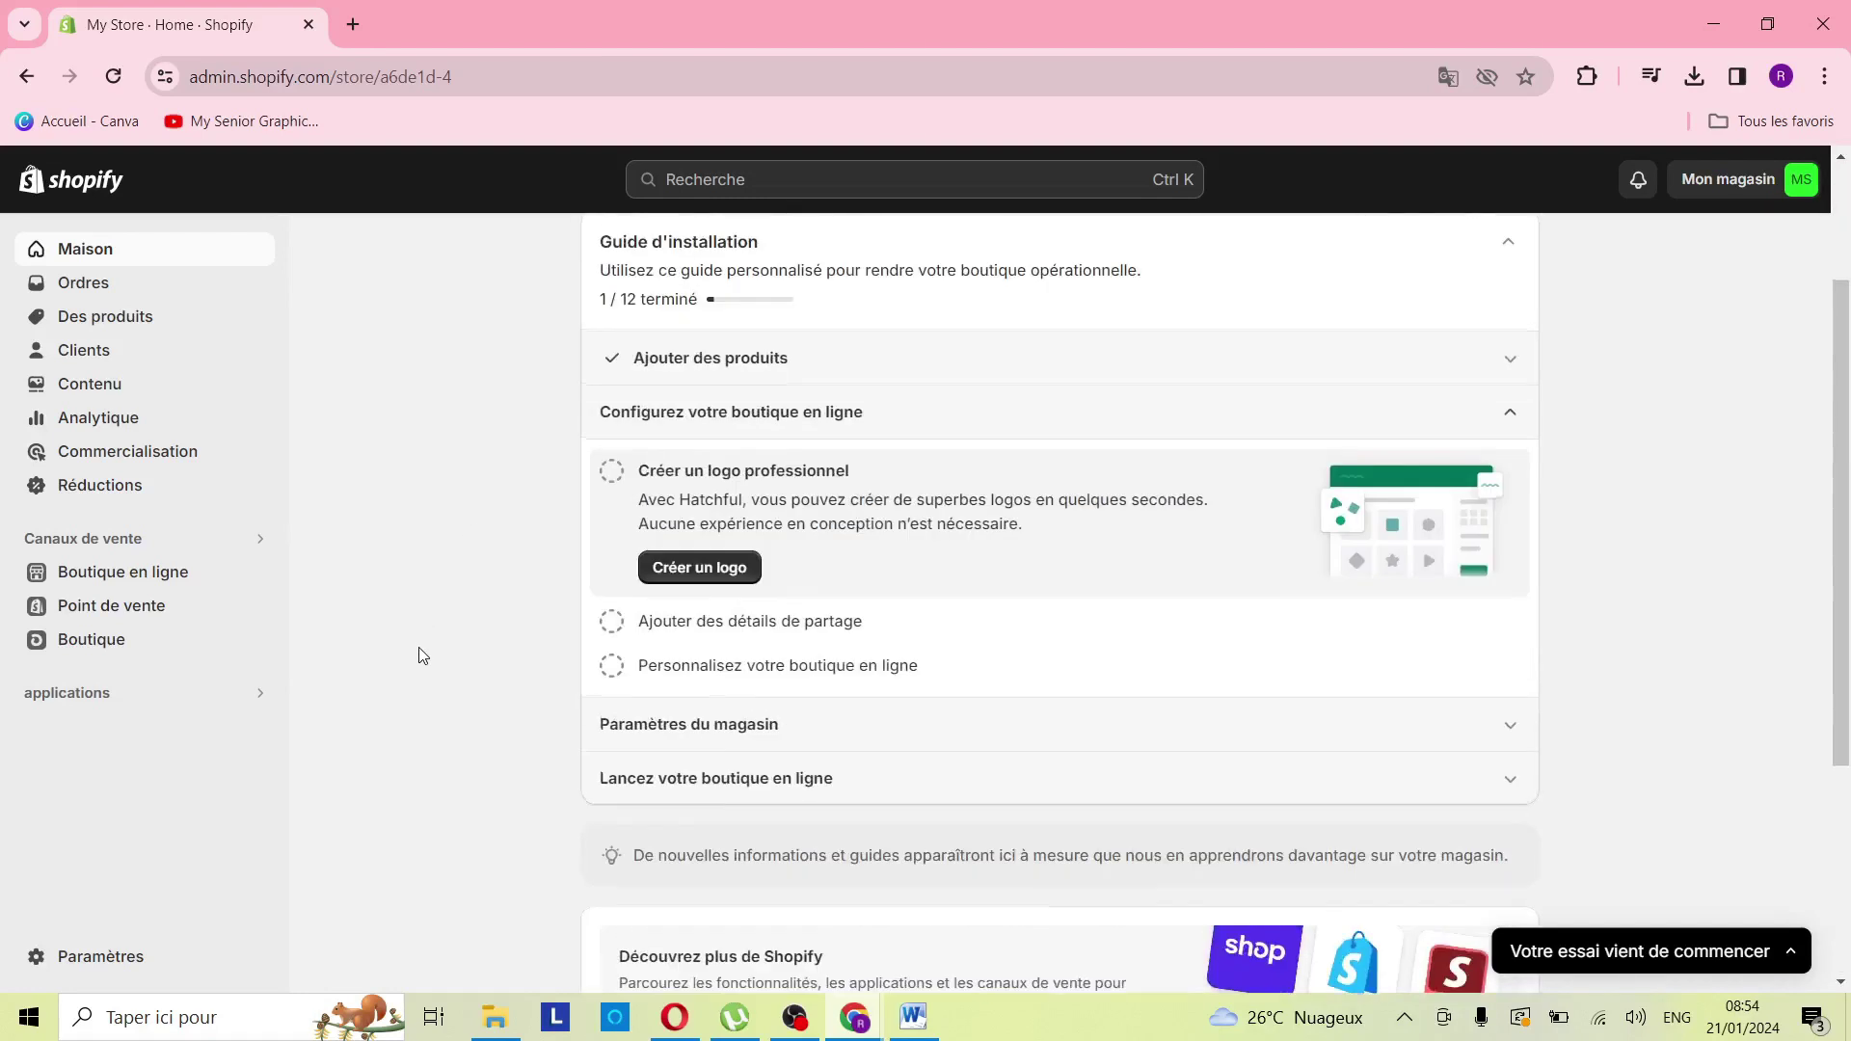
scroll(424, 651, down, 3)
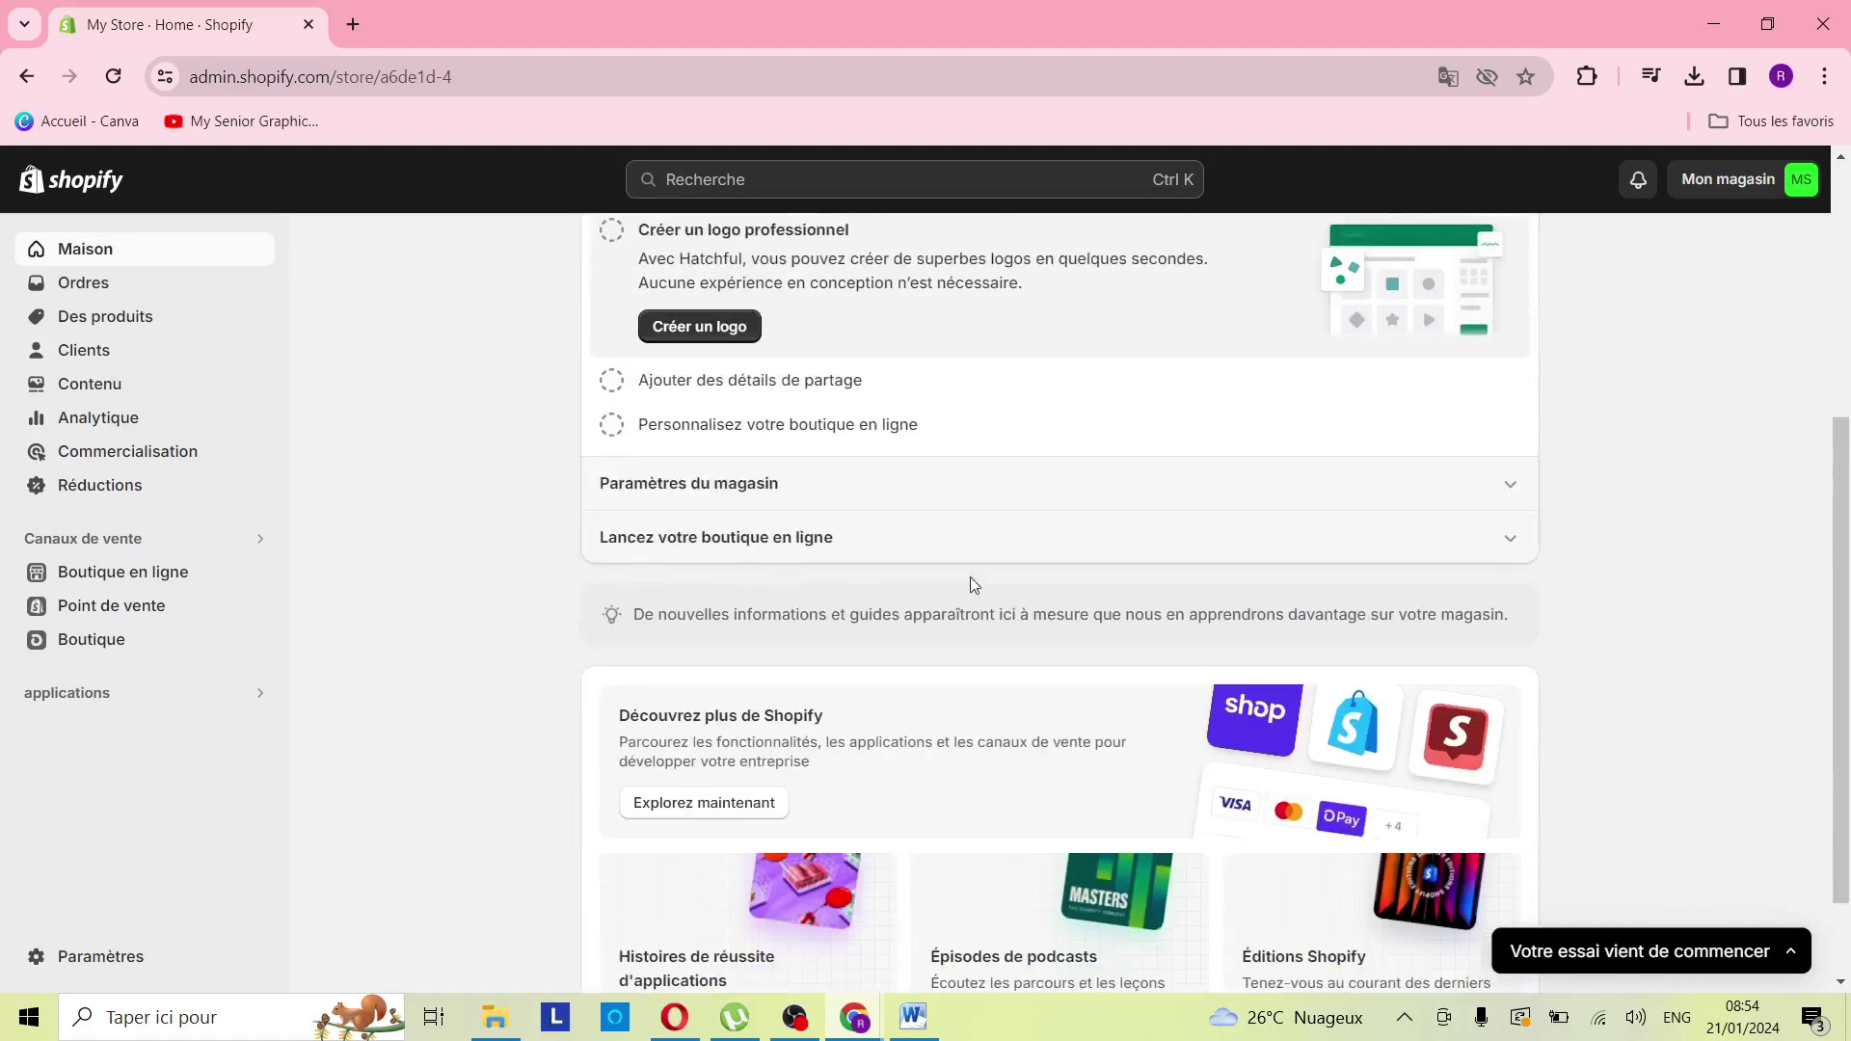
scroll(1176, 579, up, 1)
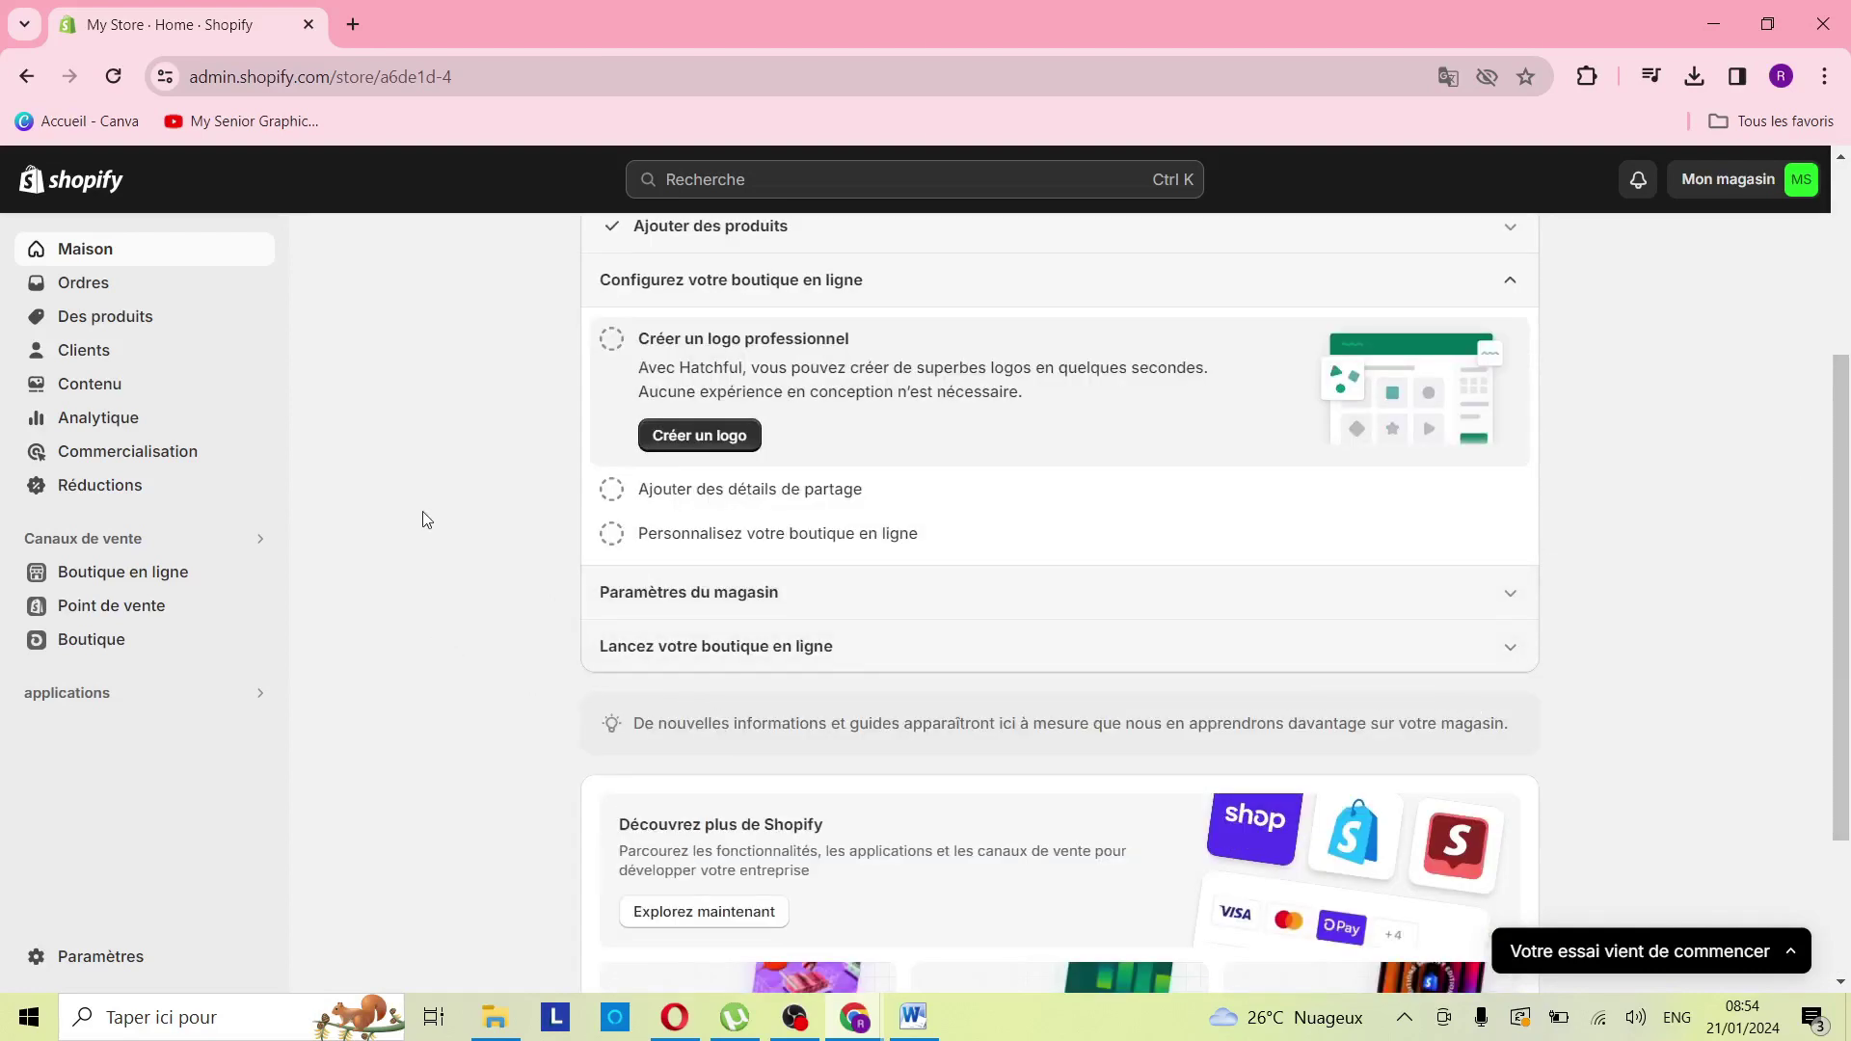
scroll(432, 491, up, 3)
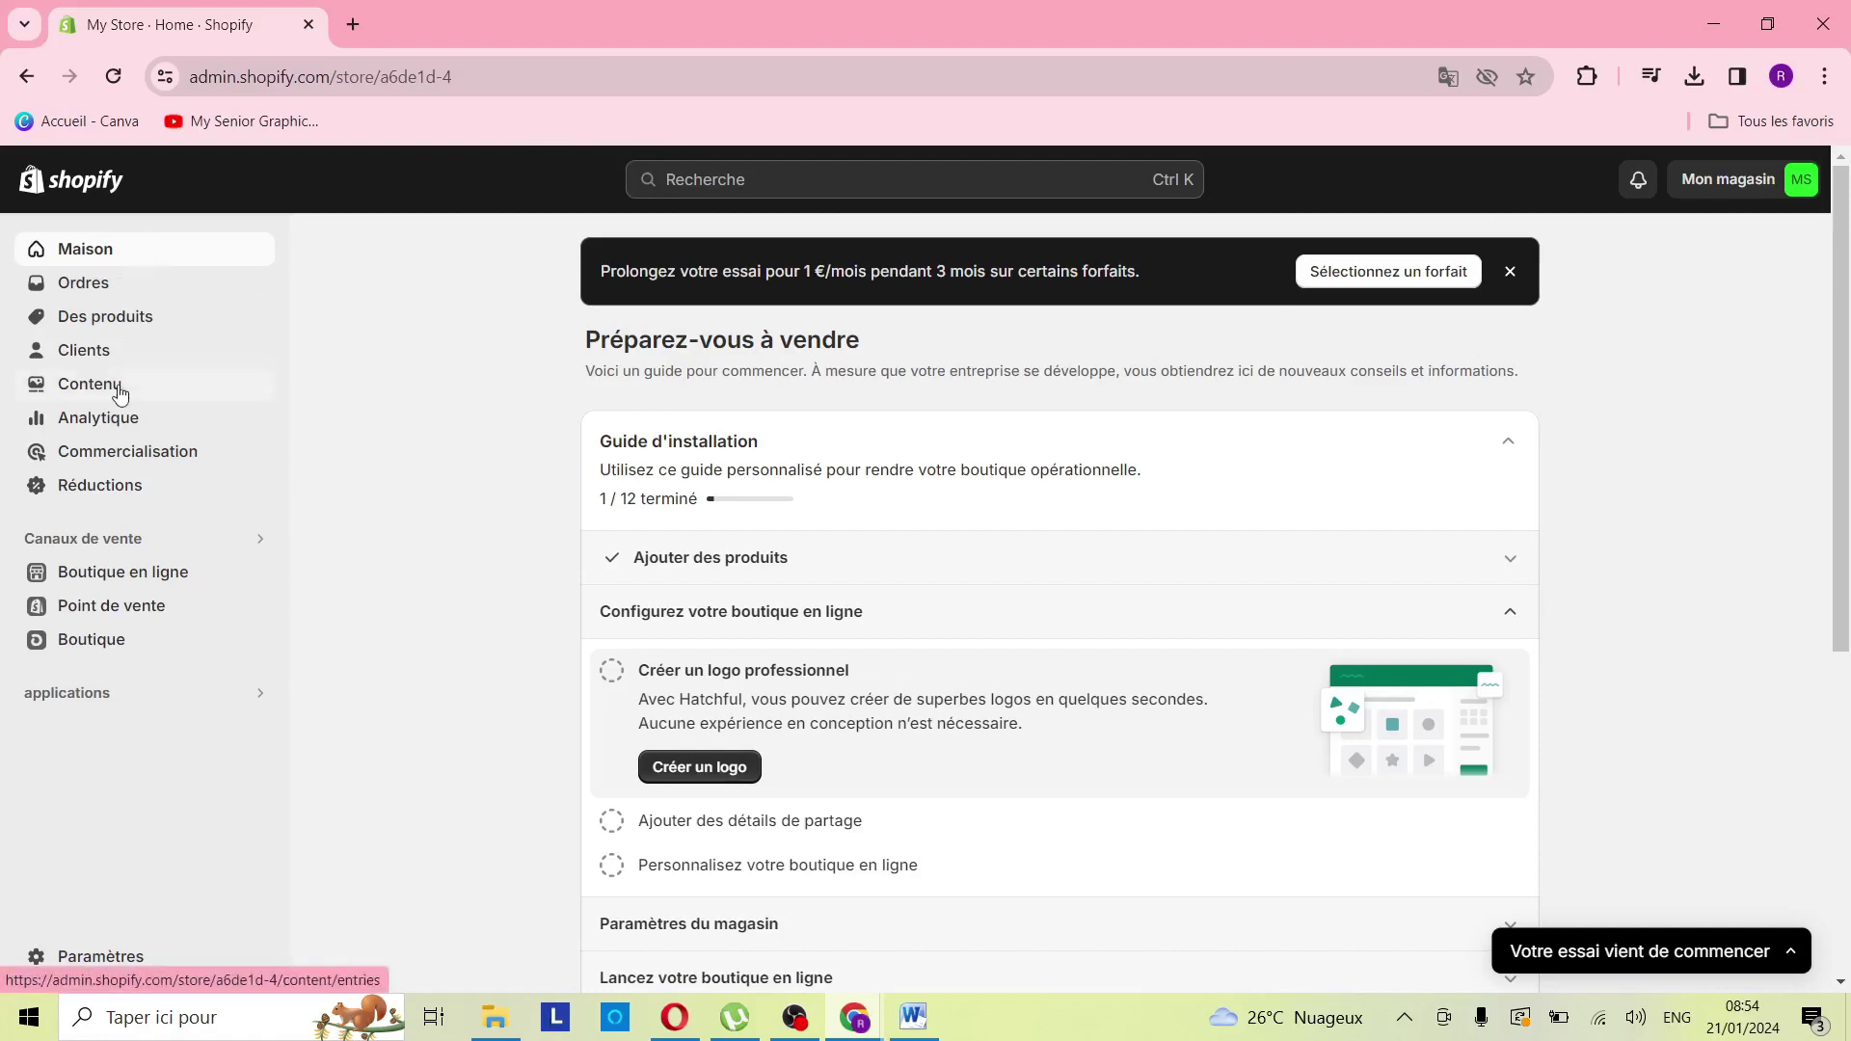
Step: Start a new product in the store's product list and title it "pantalon hiver"
click(110, 321)
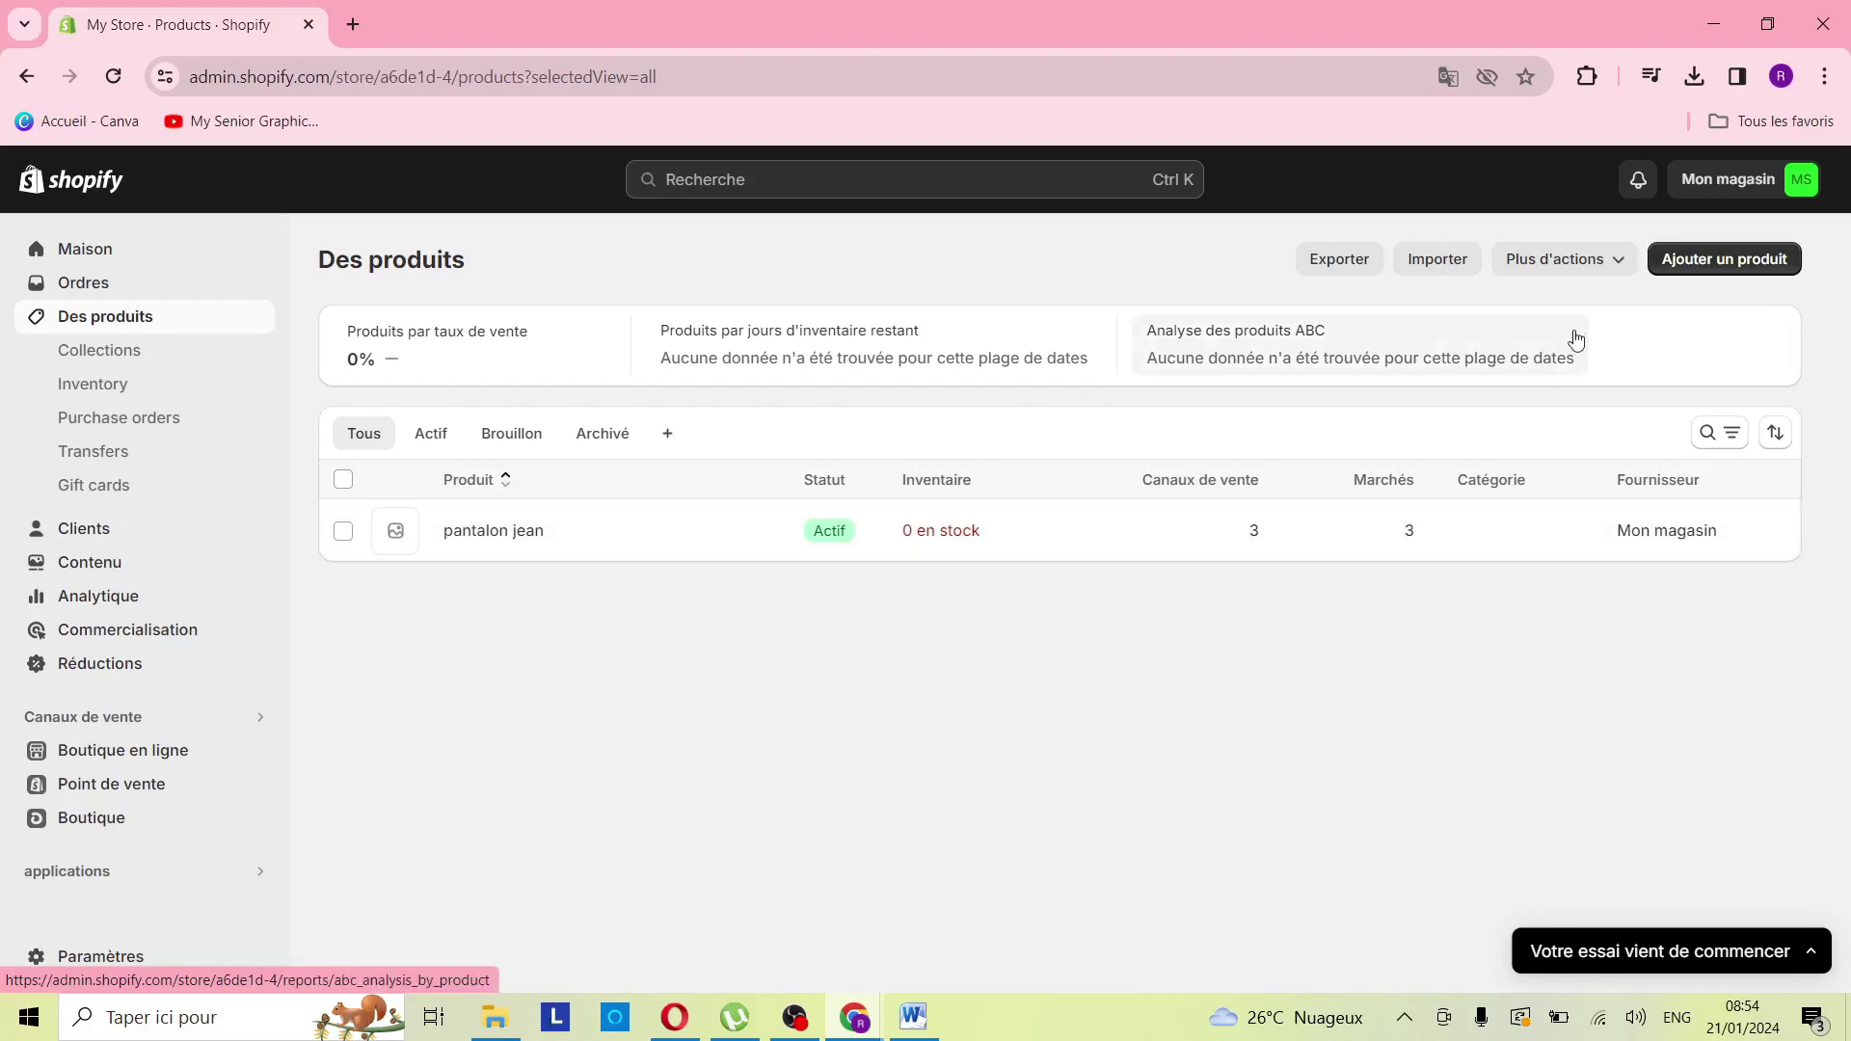
click(1725, 260)
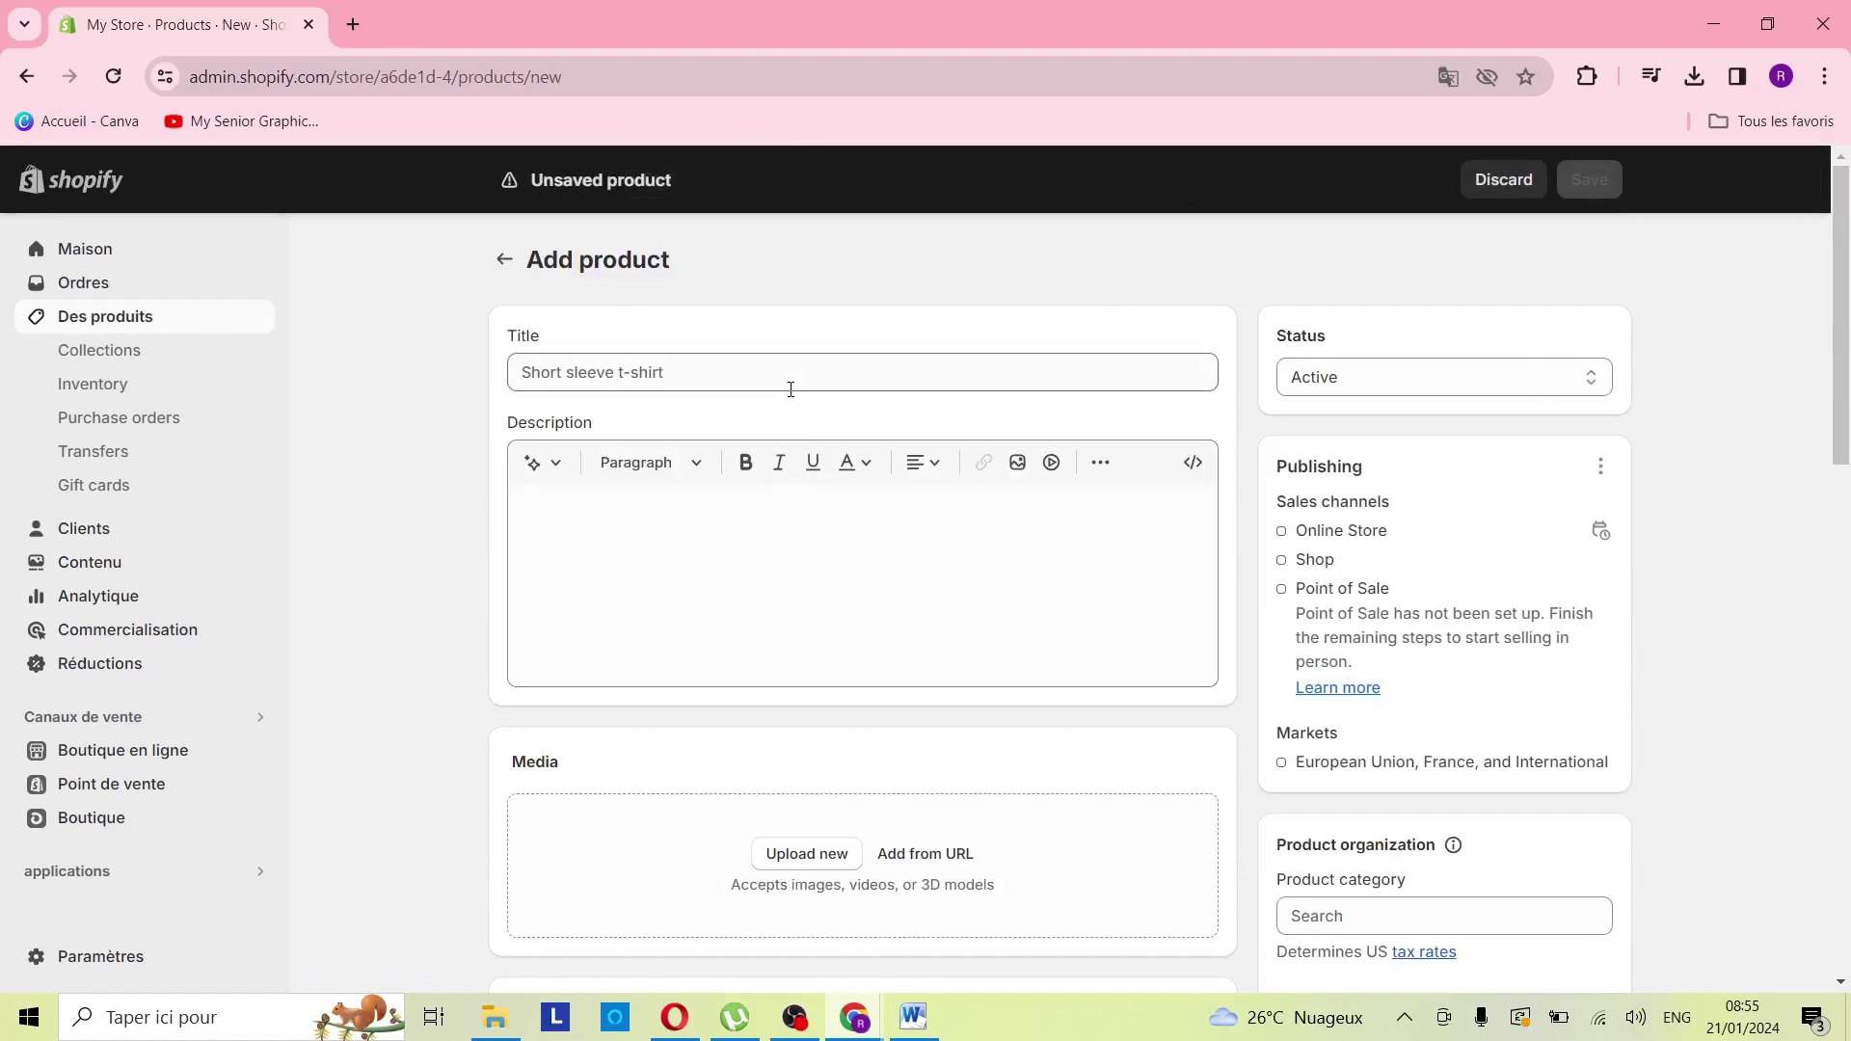
click(790, 388)
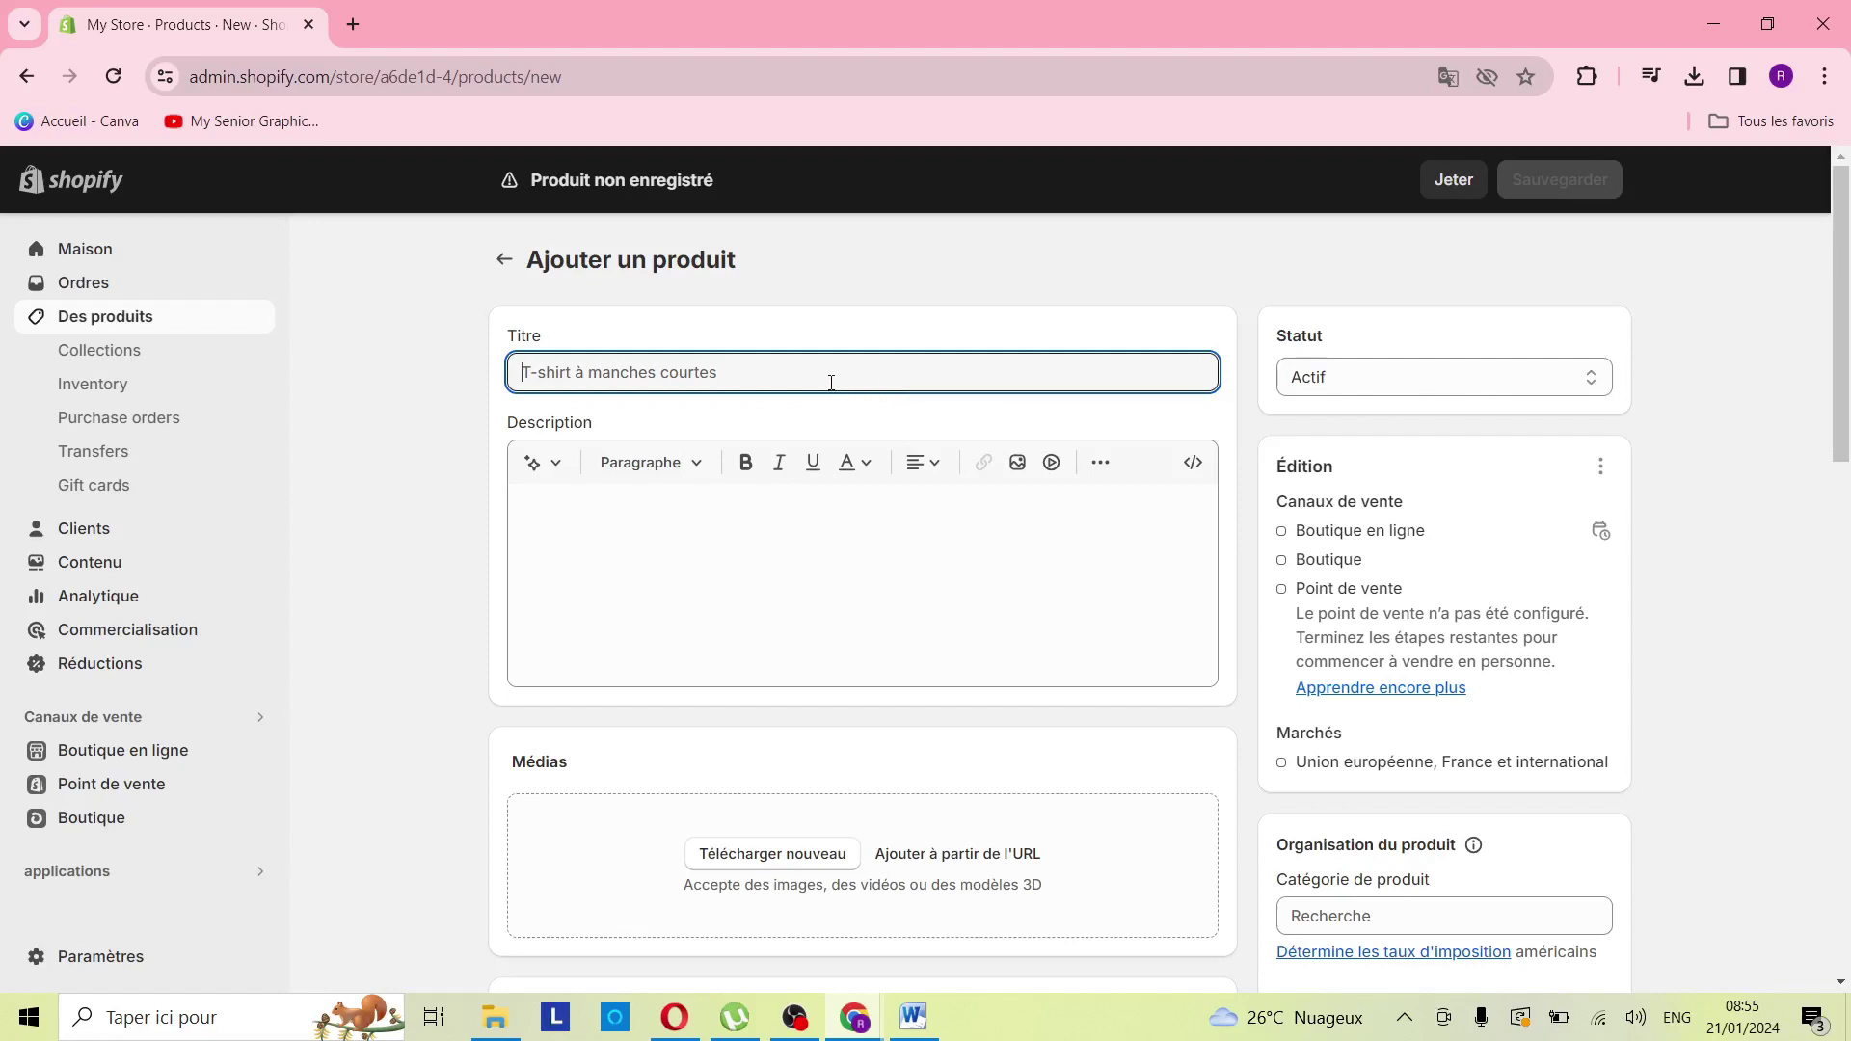
text(pa)
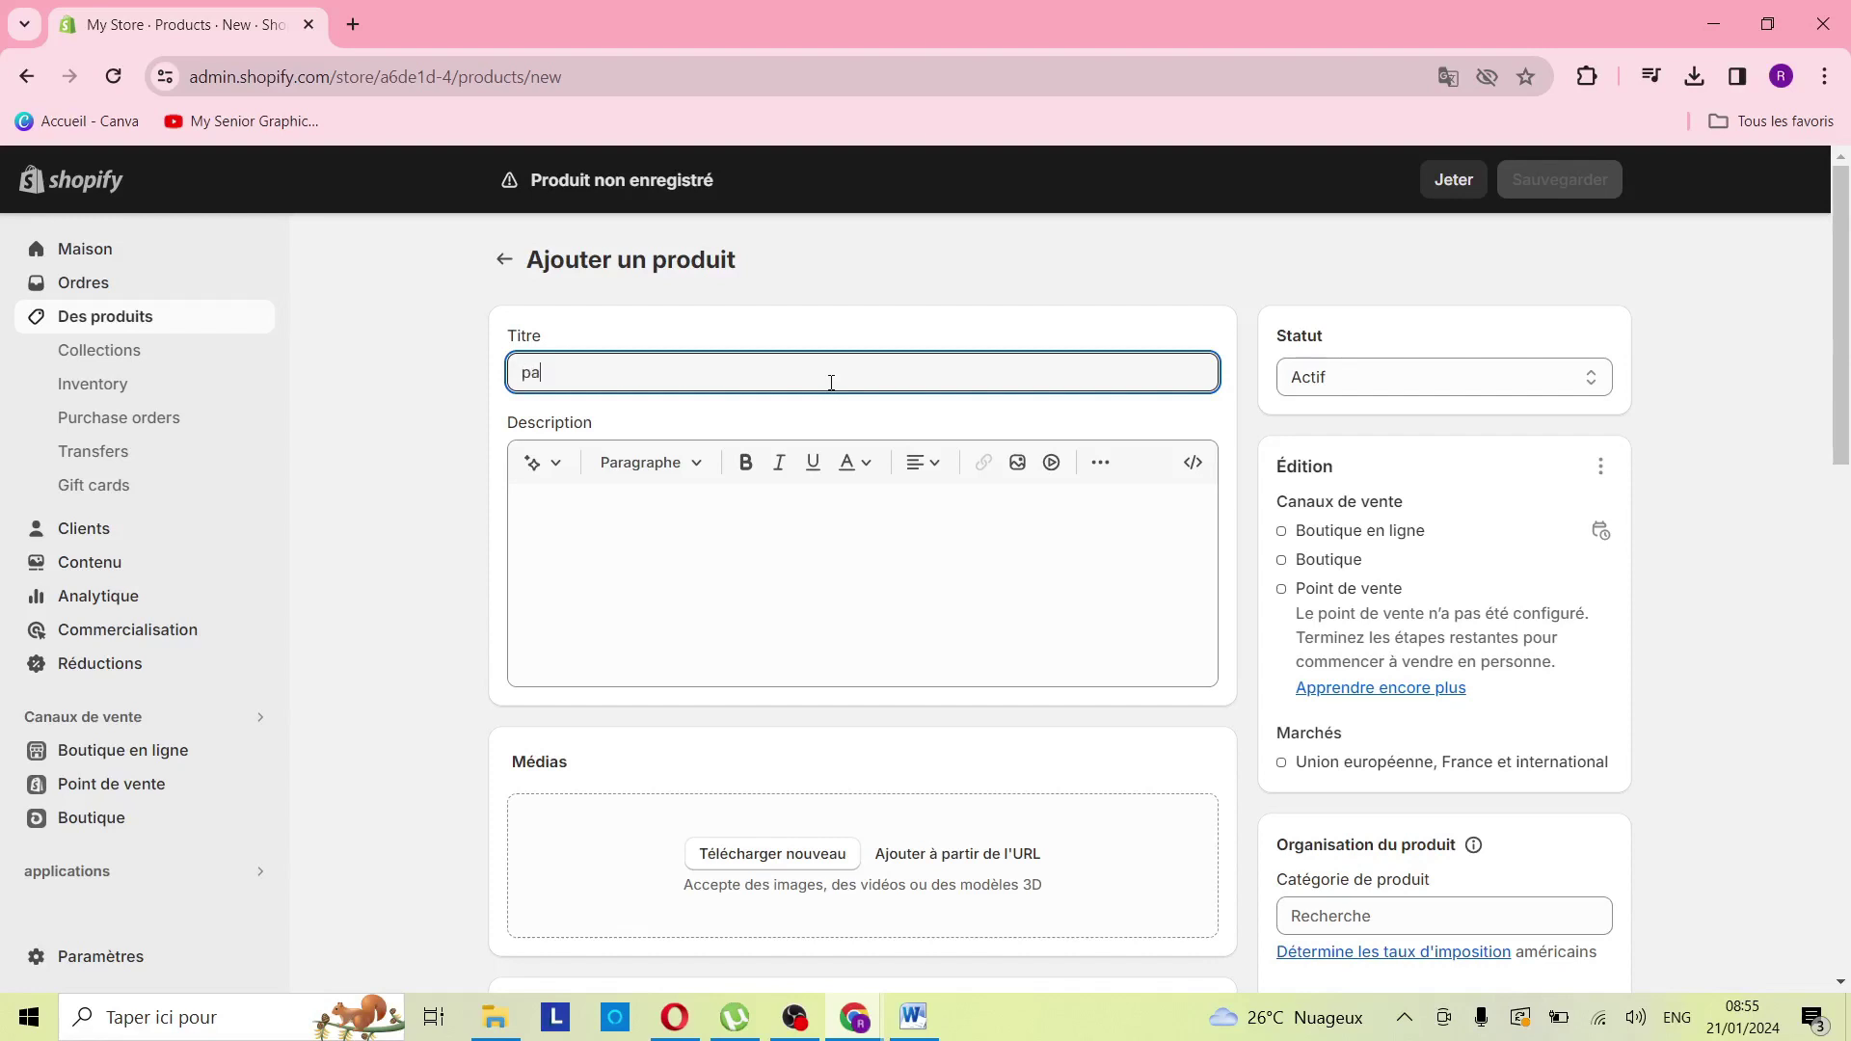
text(ntalon hiver)
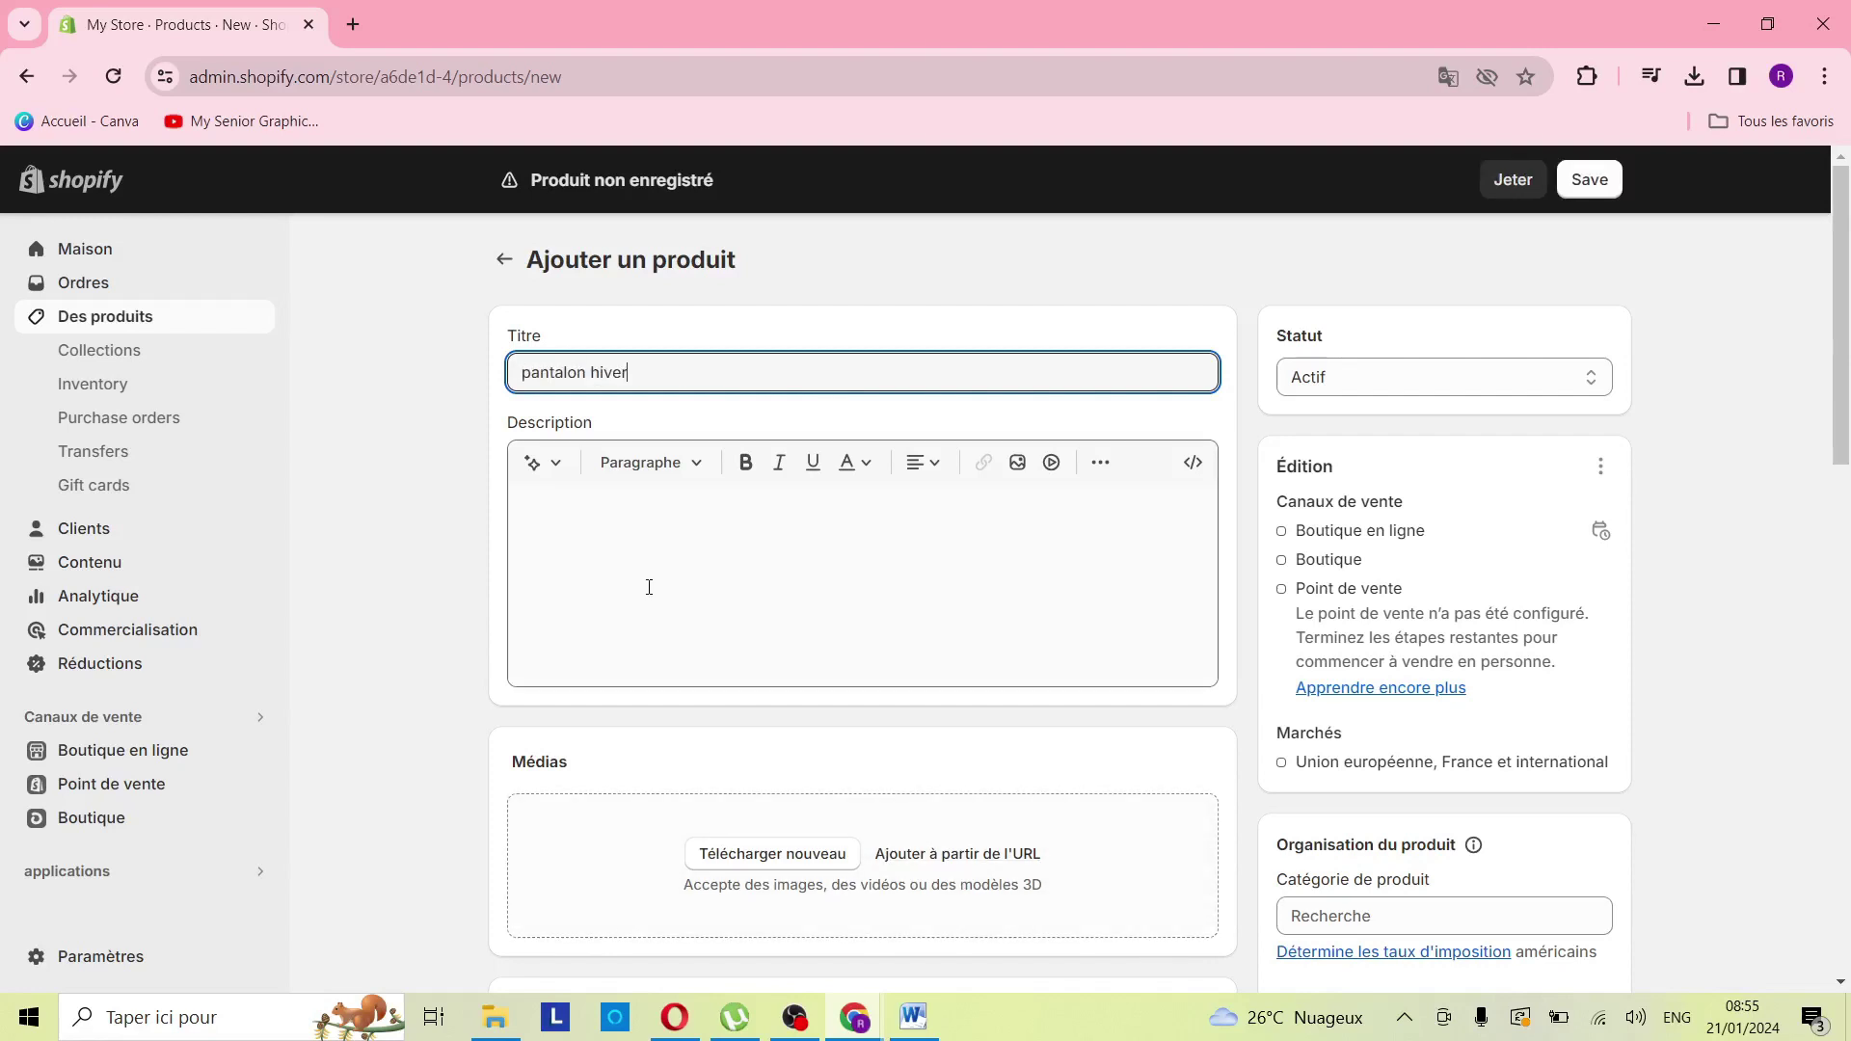
Step: Paste the copied Levi's 501 jeans text into the product's description
click(703, 544)
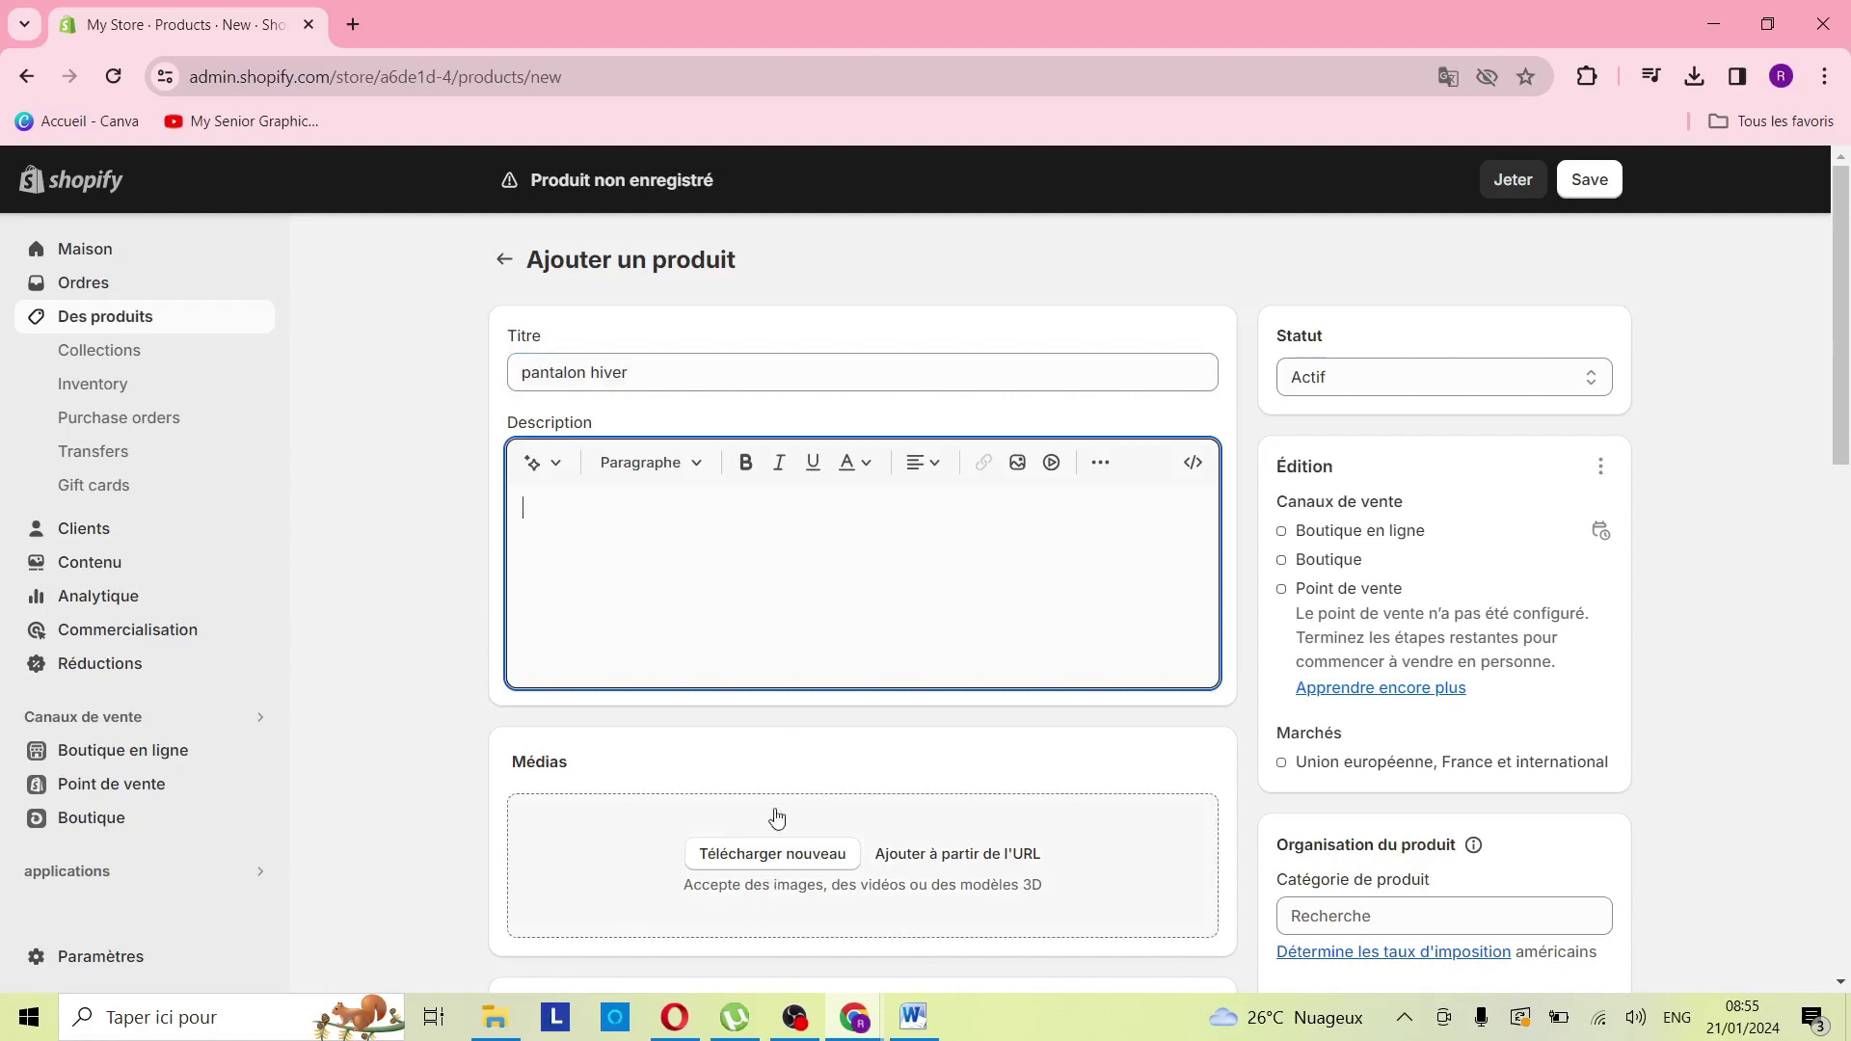
key(ctrl+v)
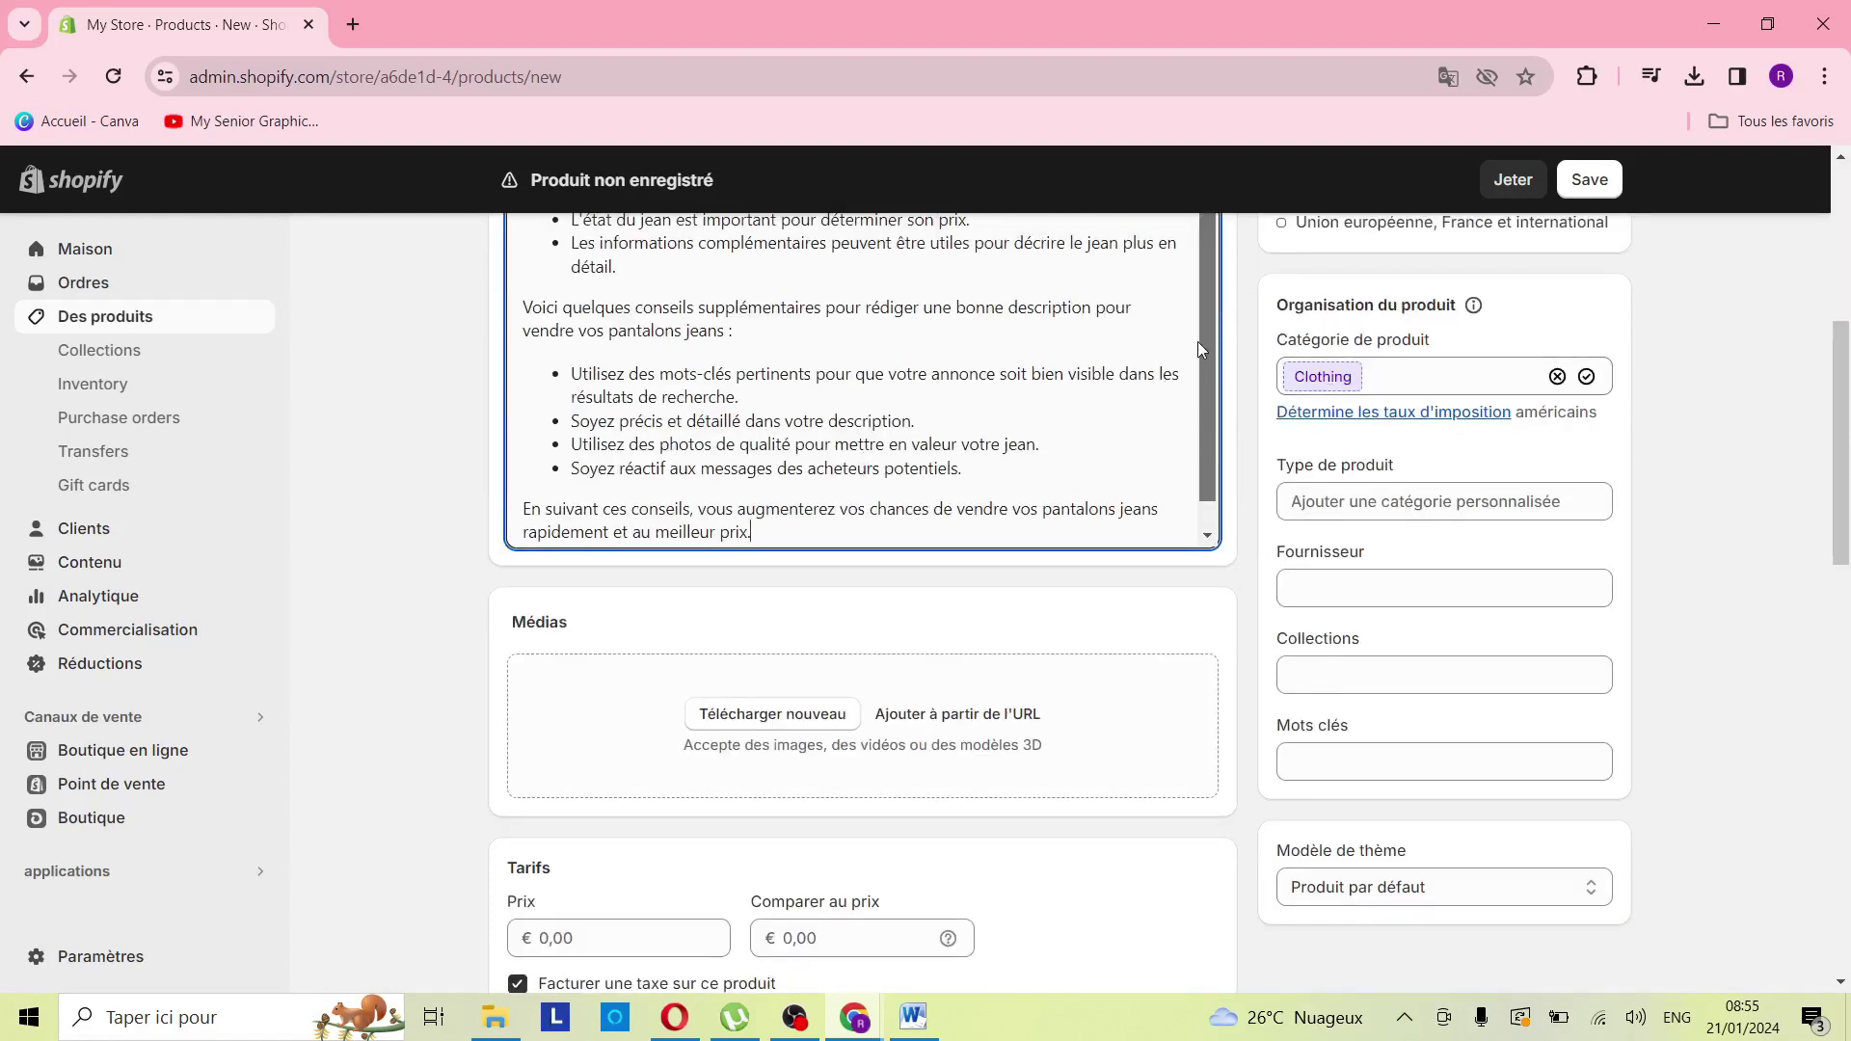
scroll(1832, 353, up, 3)
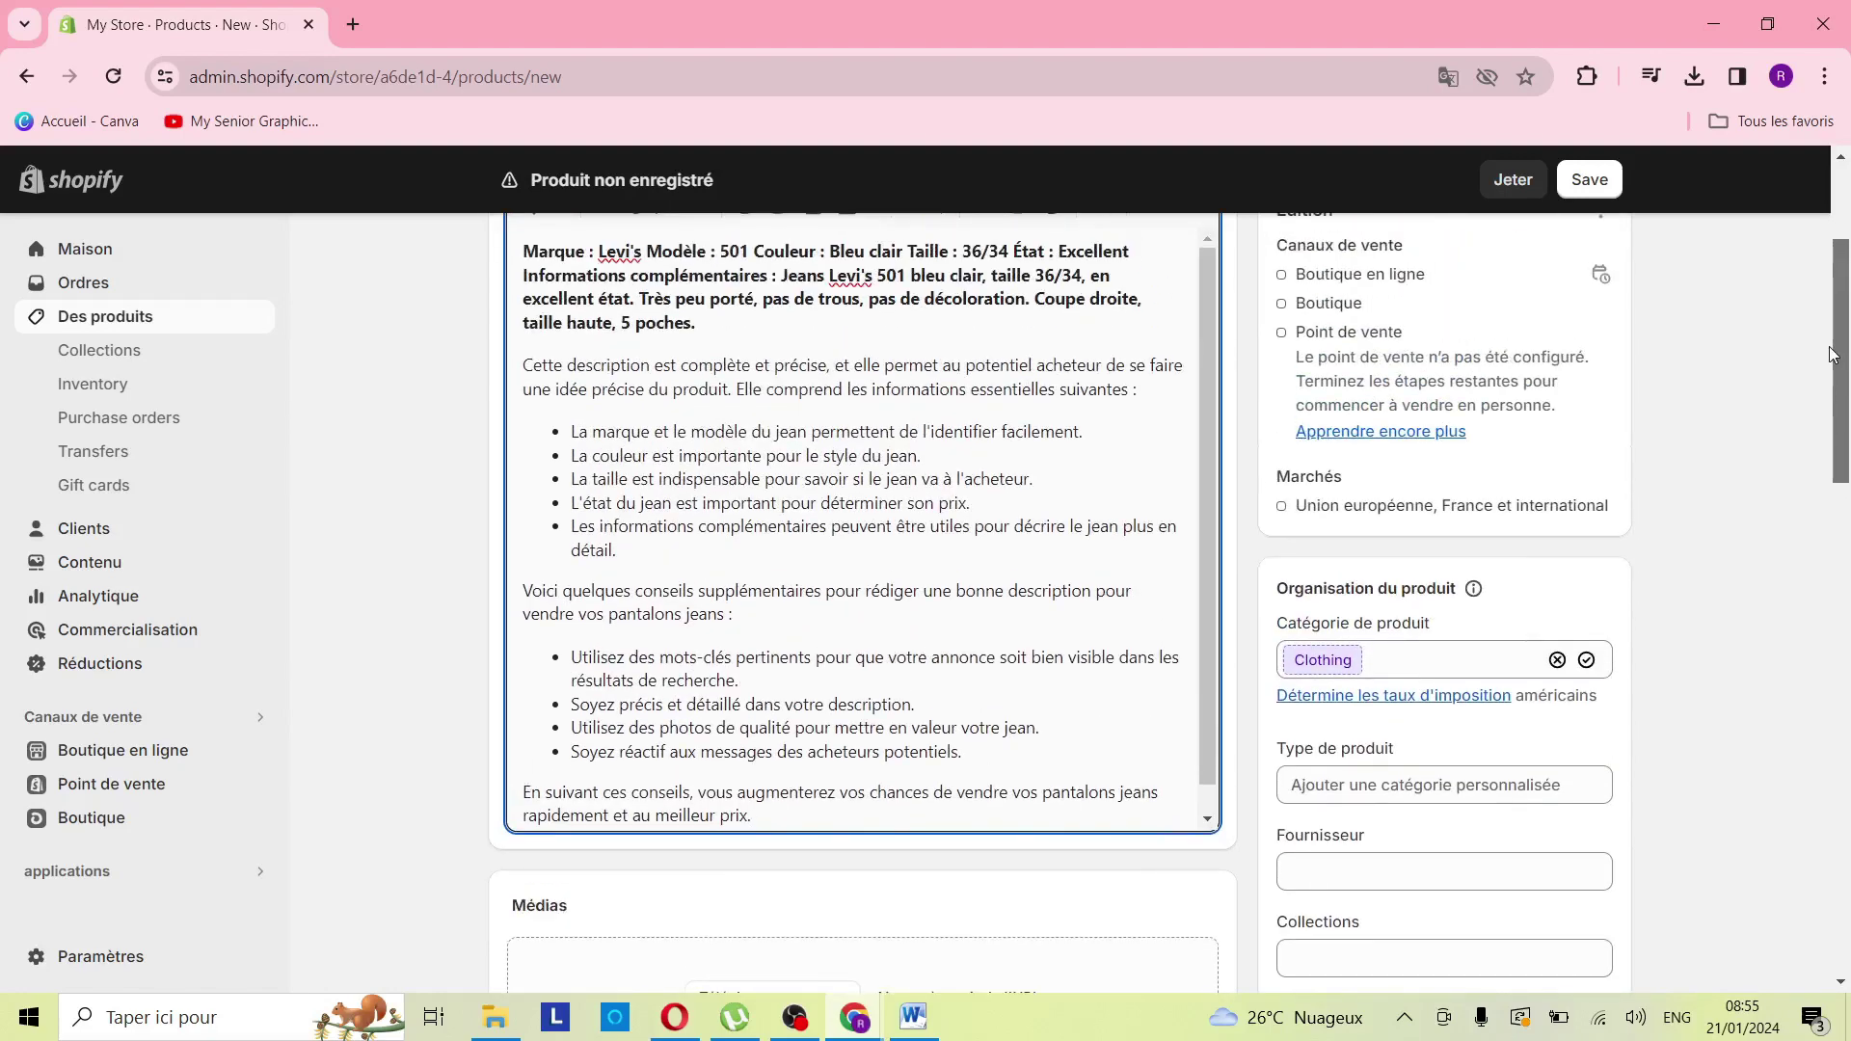
Step: Upload the chemise_100_cotton_loud_carole JPG from the Téléchargements folder as the product's media
drag(1832, 354, 1836, 504)
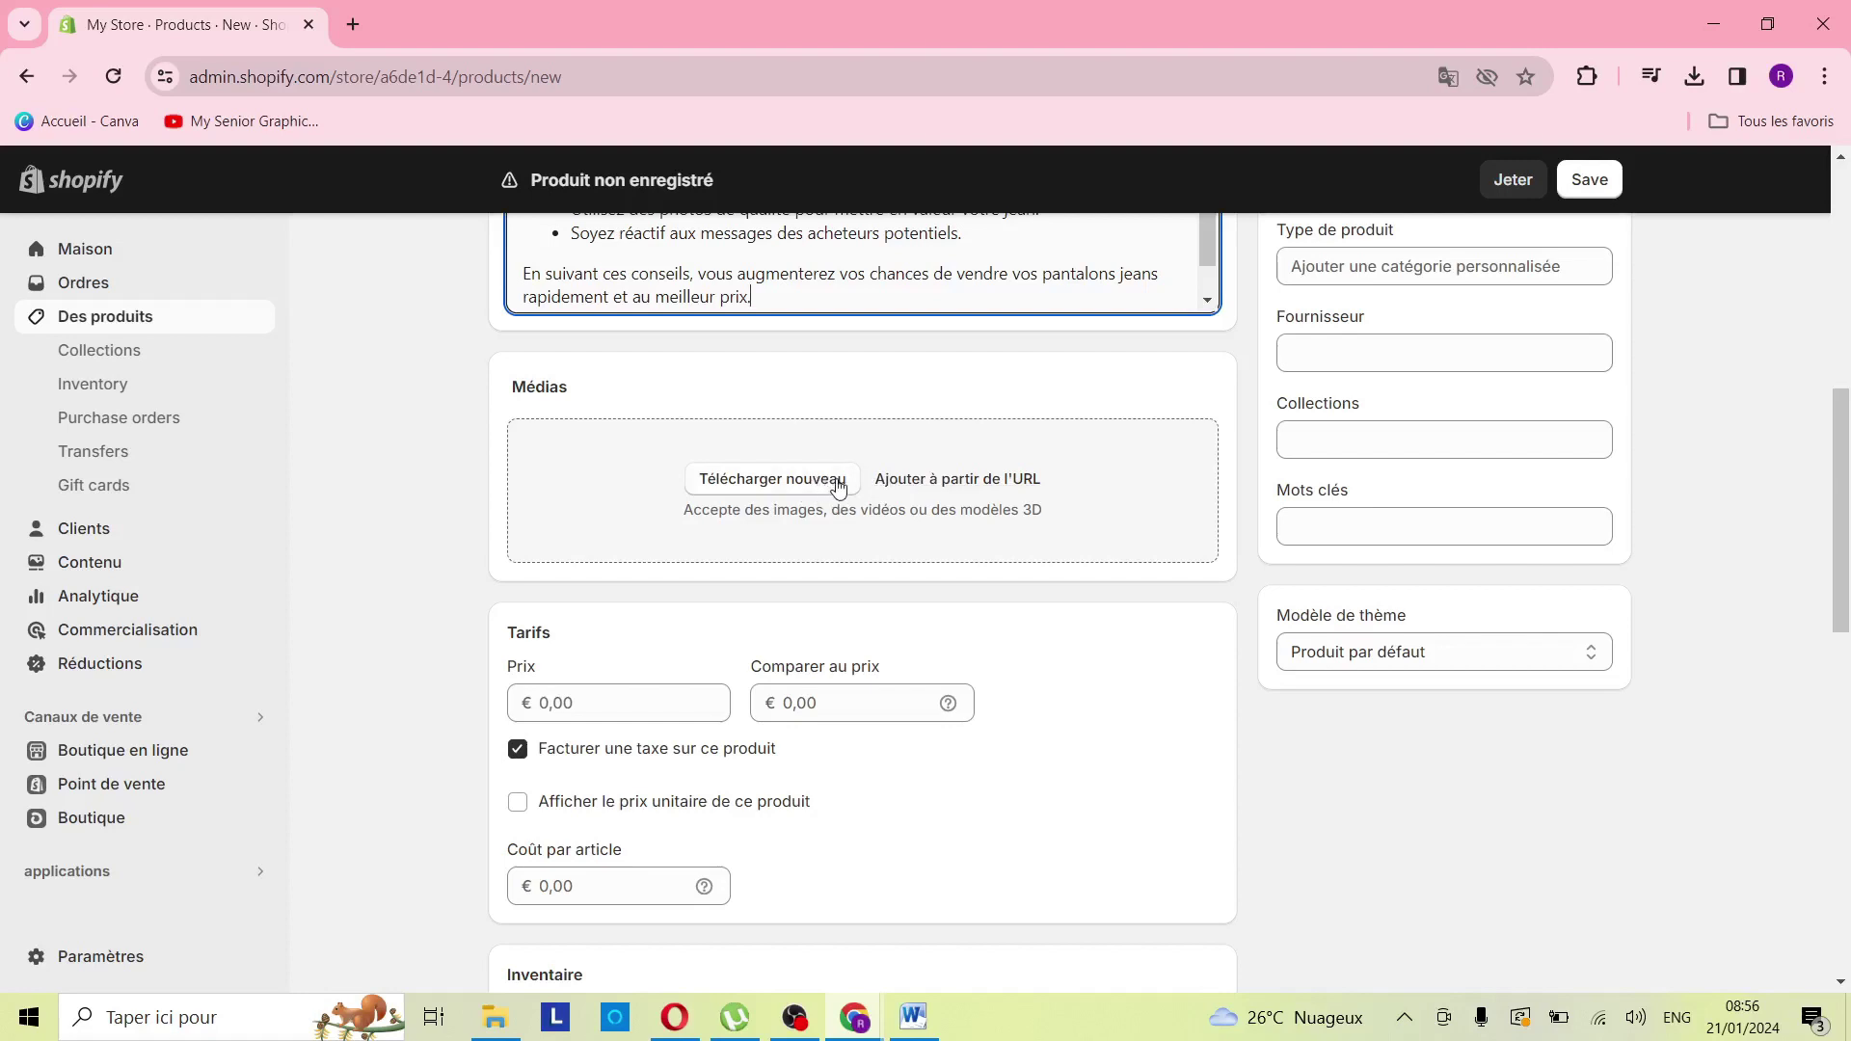
click(777, 484)
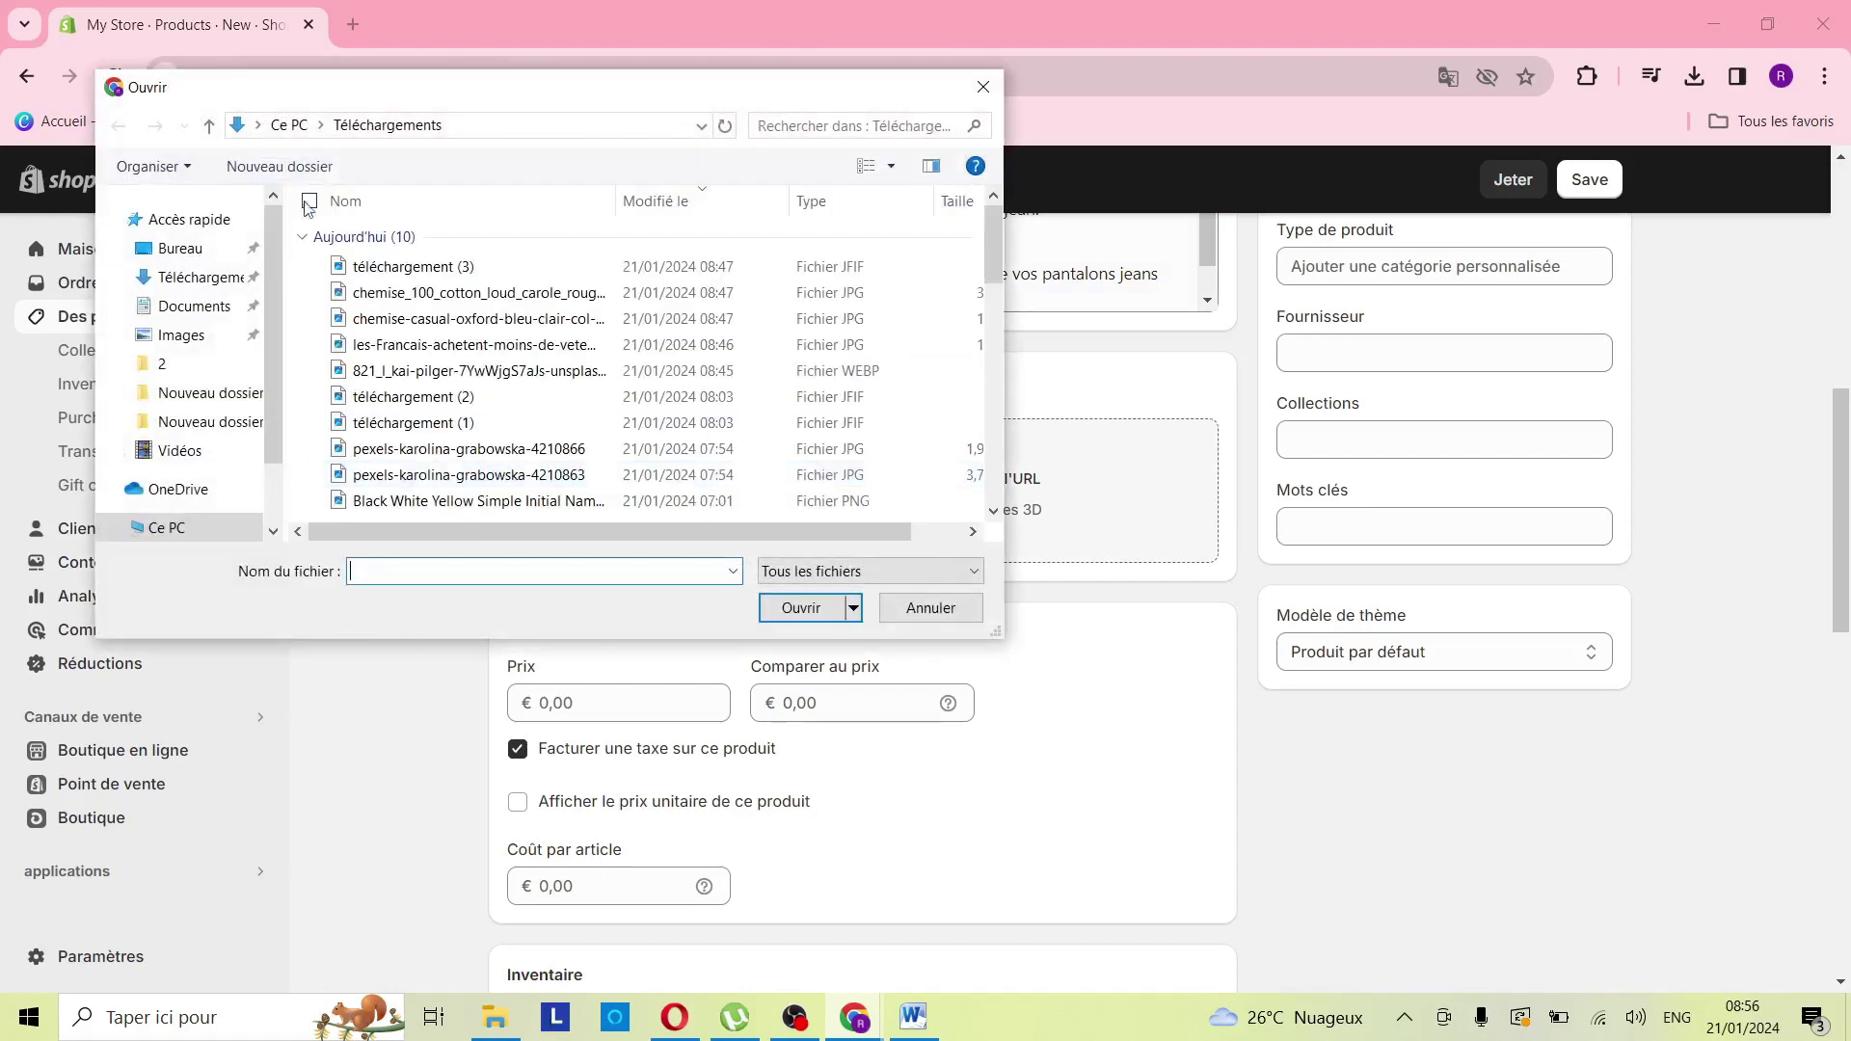
click(453, 267)
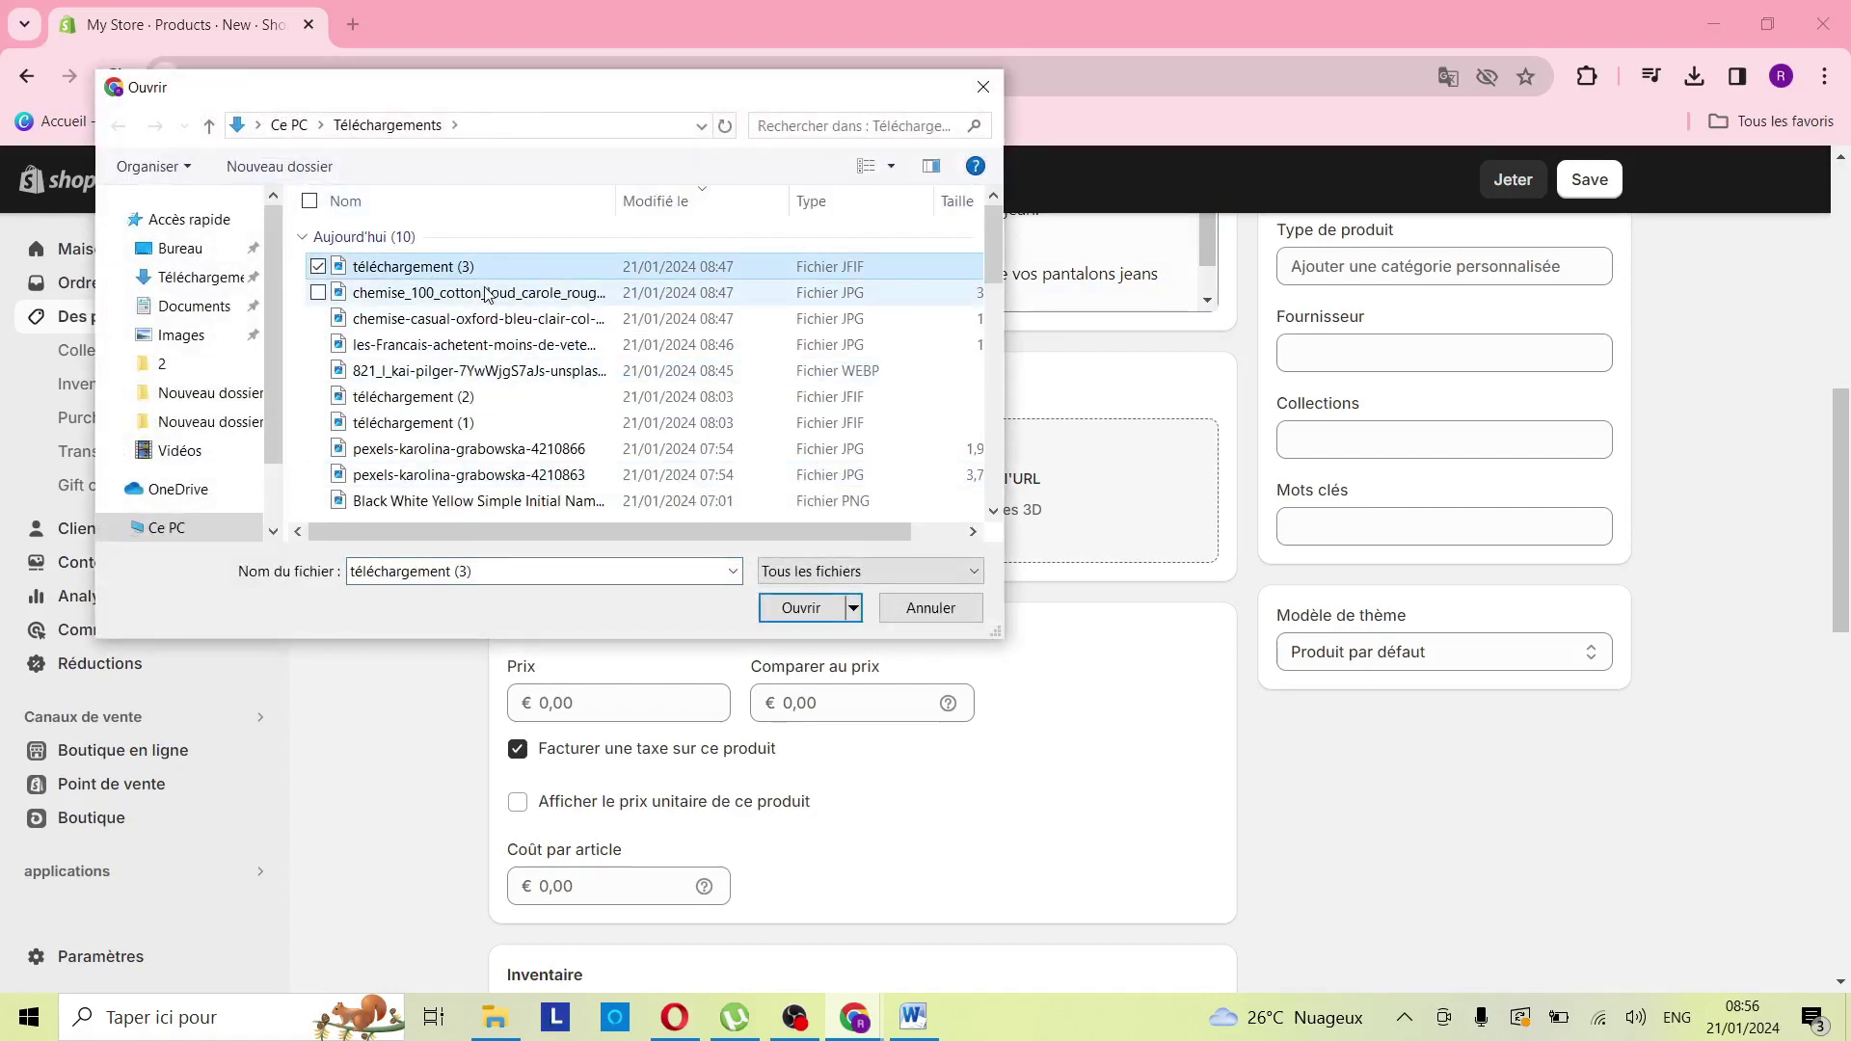
click(479, 293)
click(801, 607)
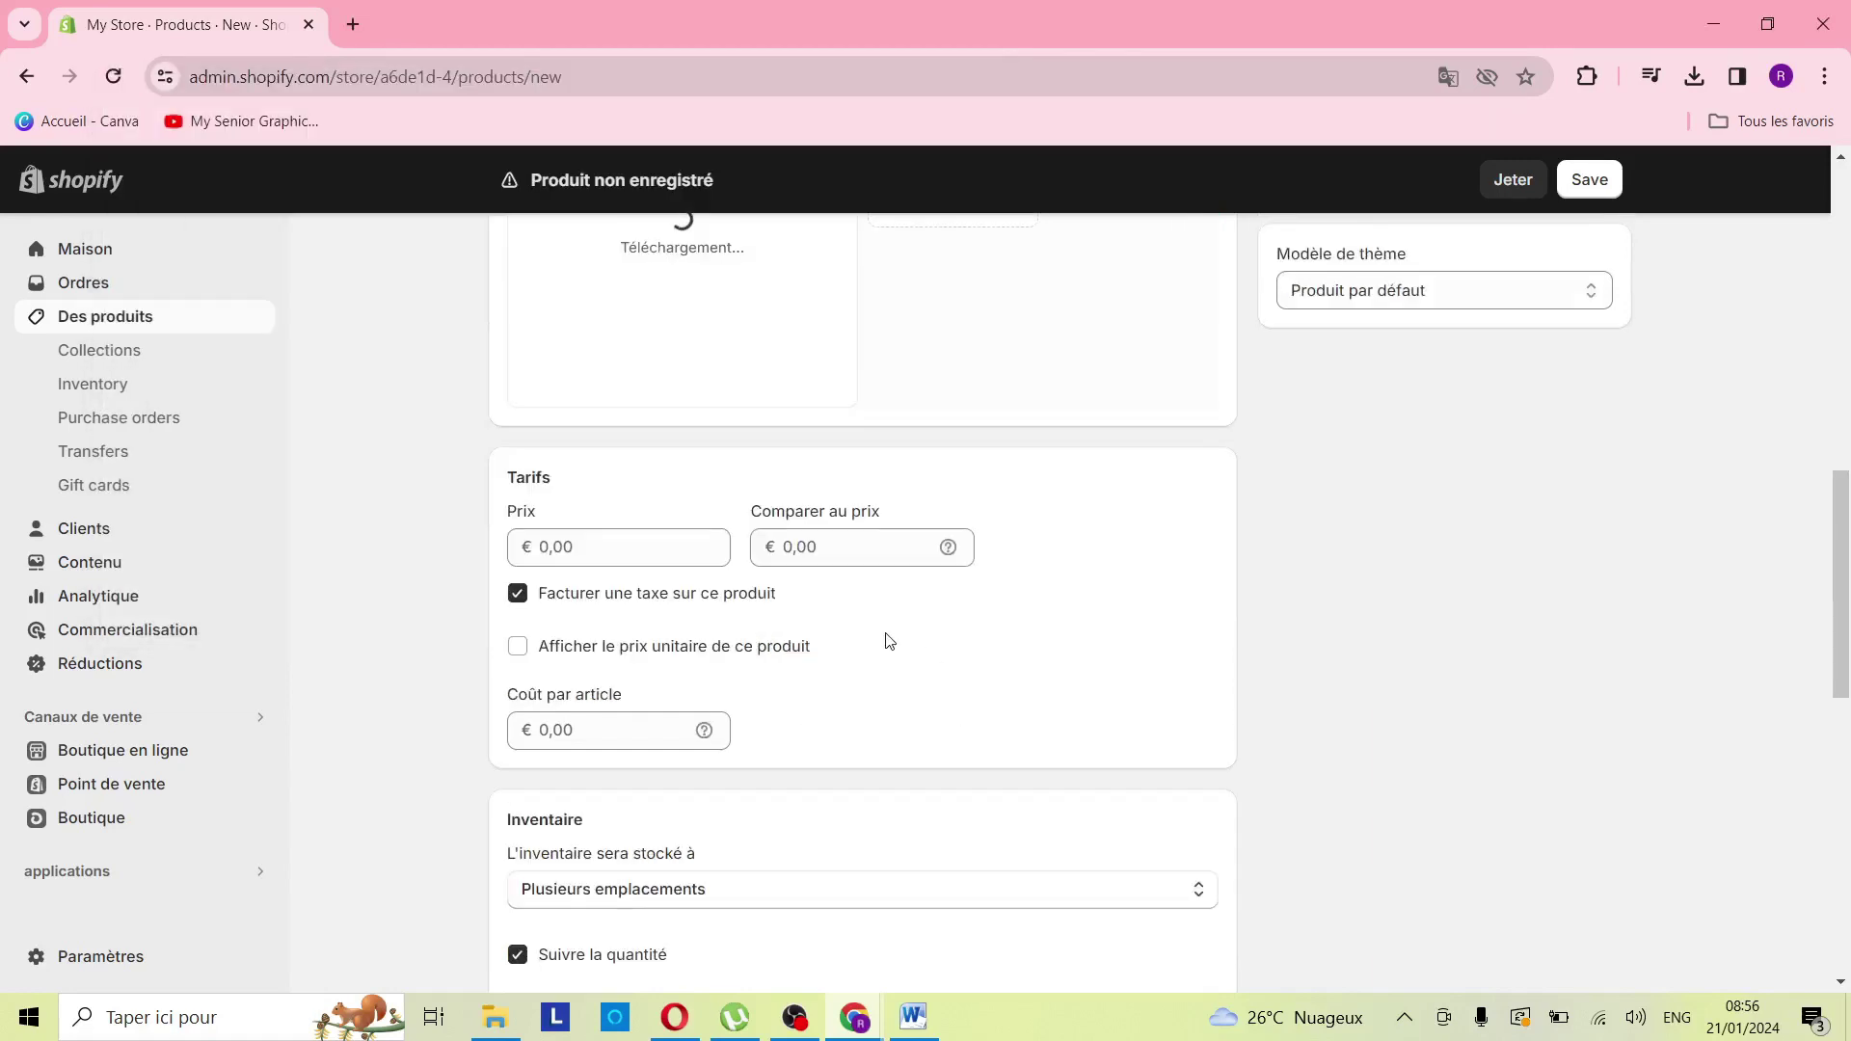
Step: Set the product's price to €500, compare-at price to €240 and cost per item to €522, and save the product
scroll(848, 622, down, 1)
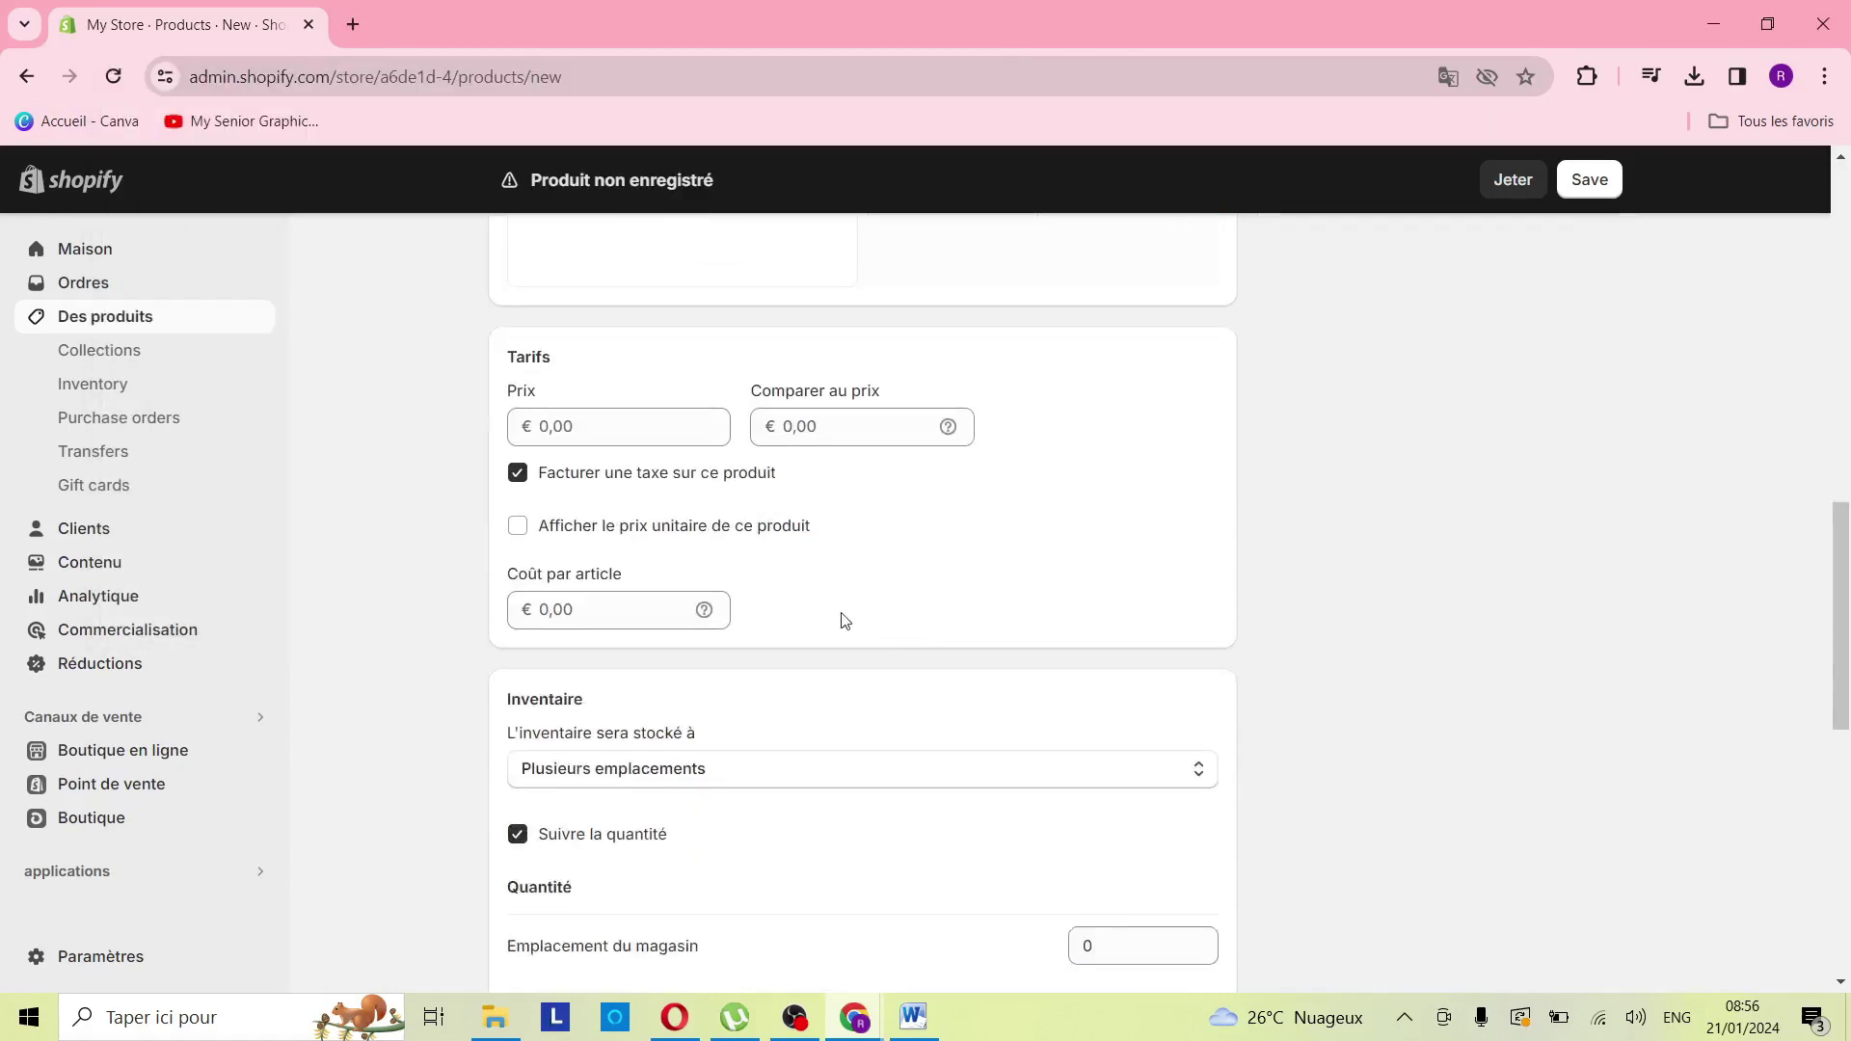
click(624, 432)
text(5)
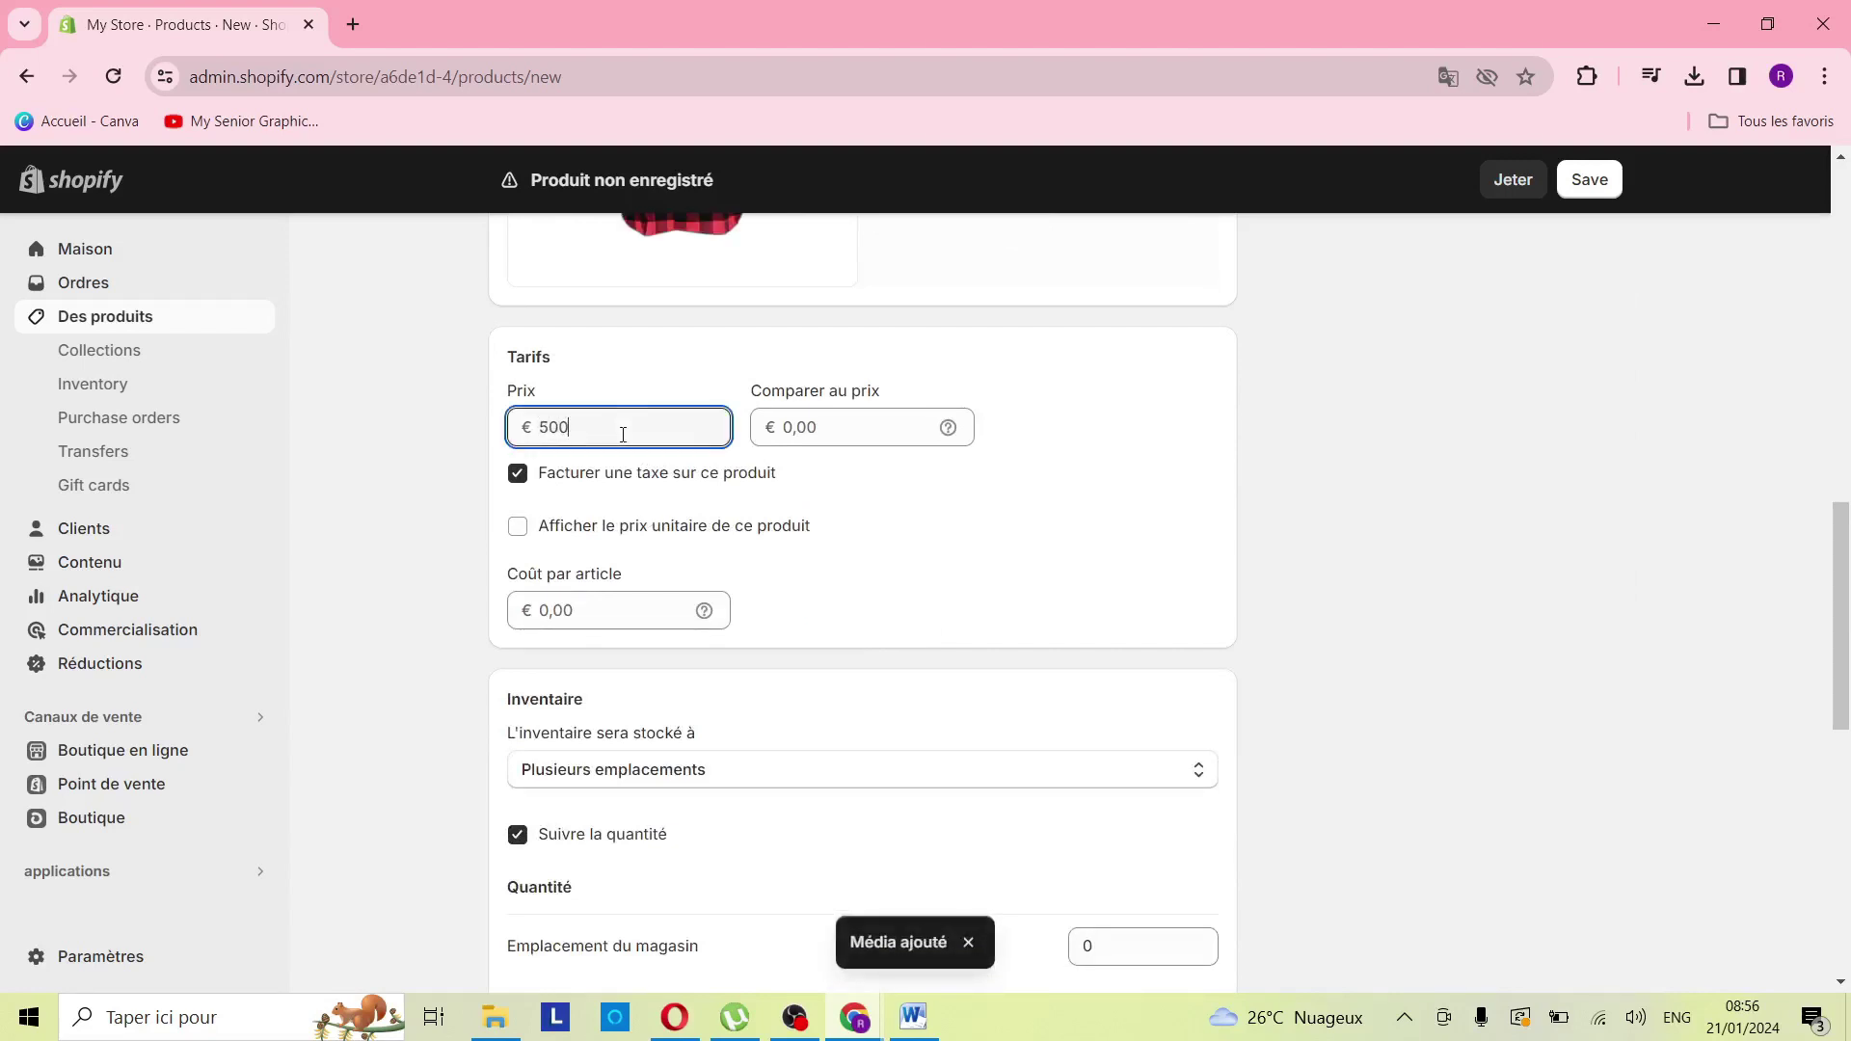
text(00)
click(897, 436)
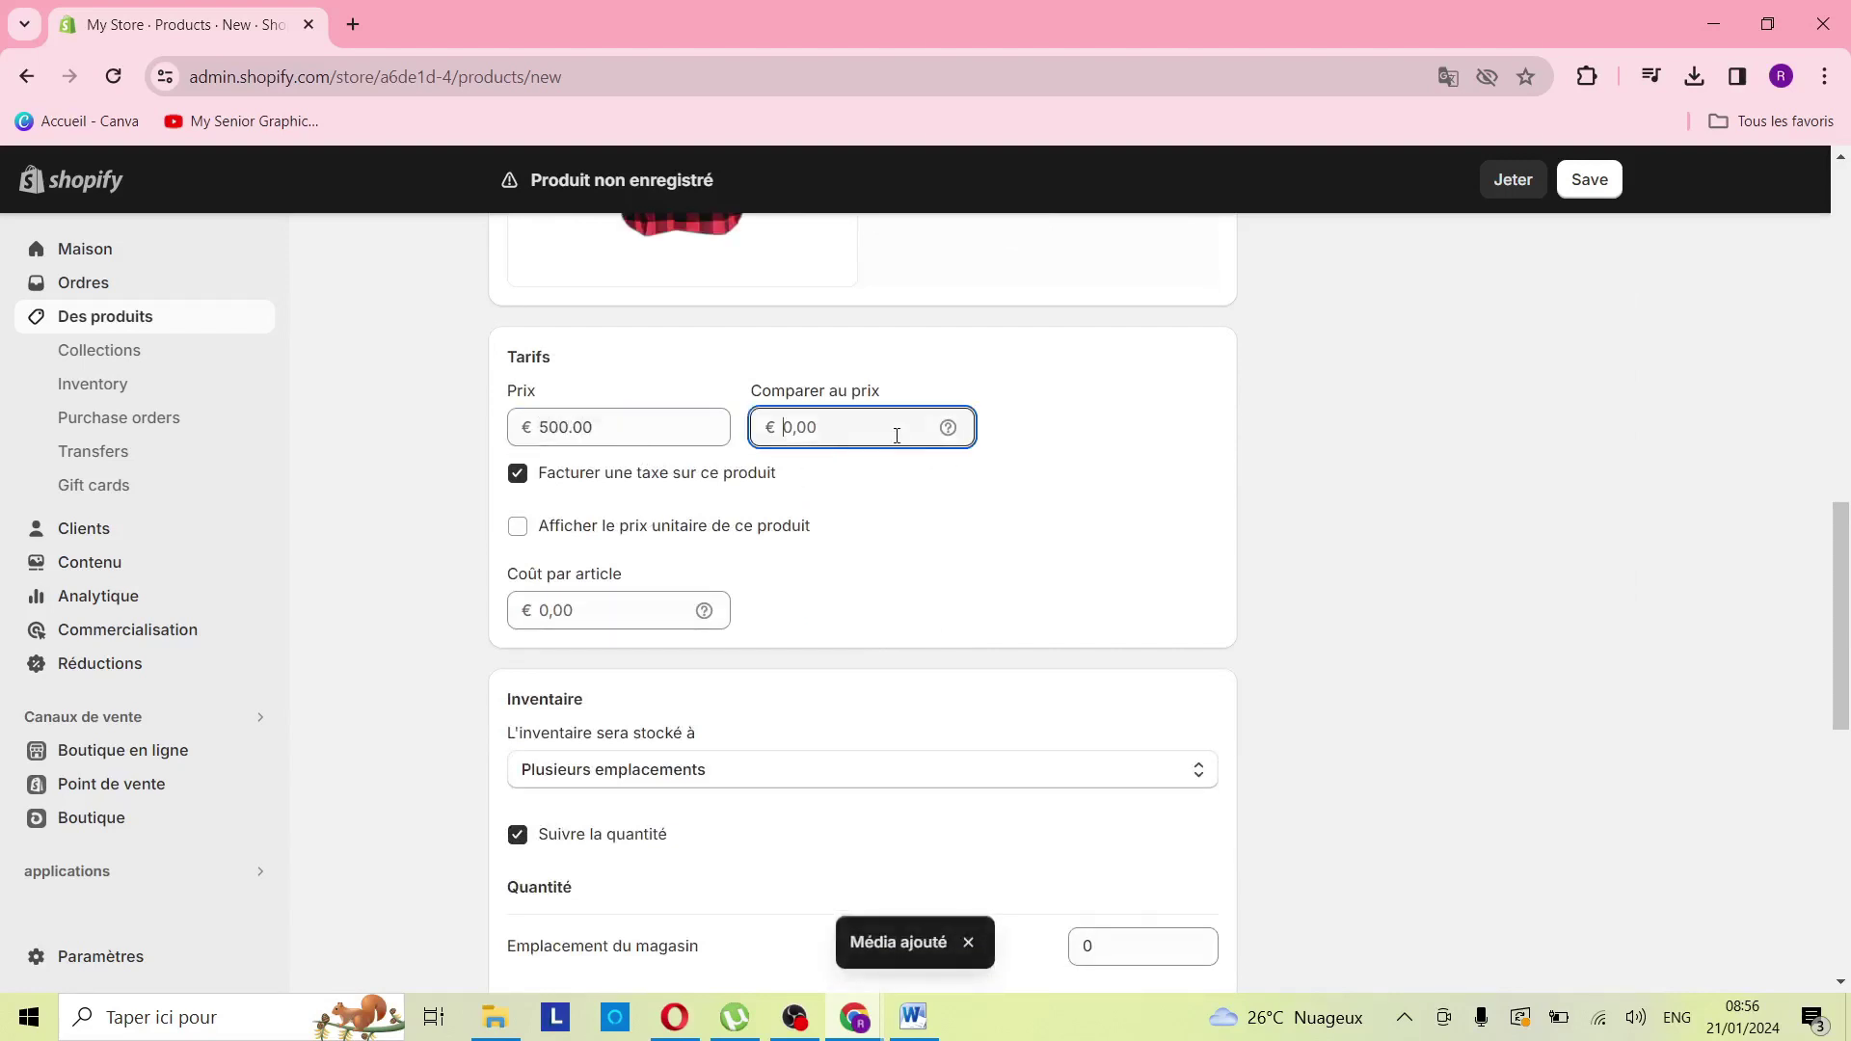
text(24)
text(0)
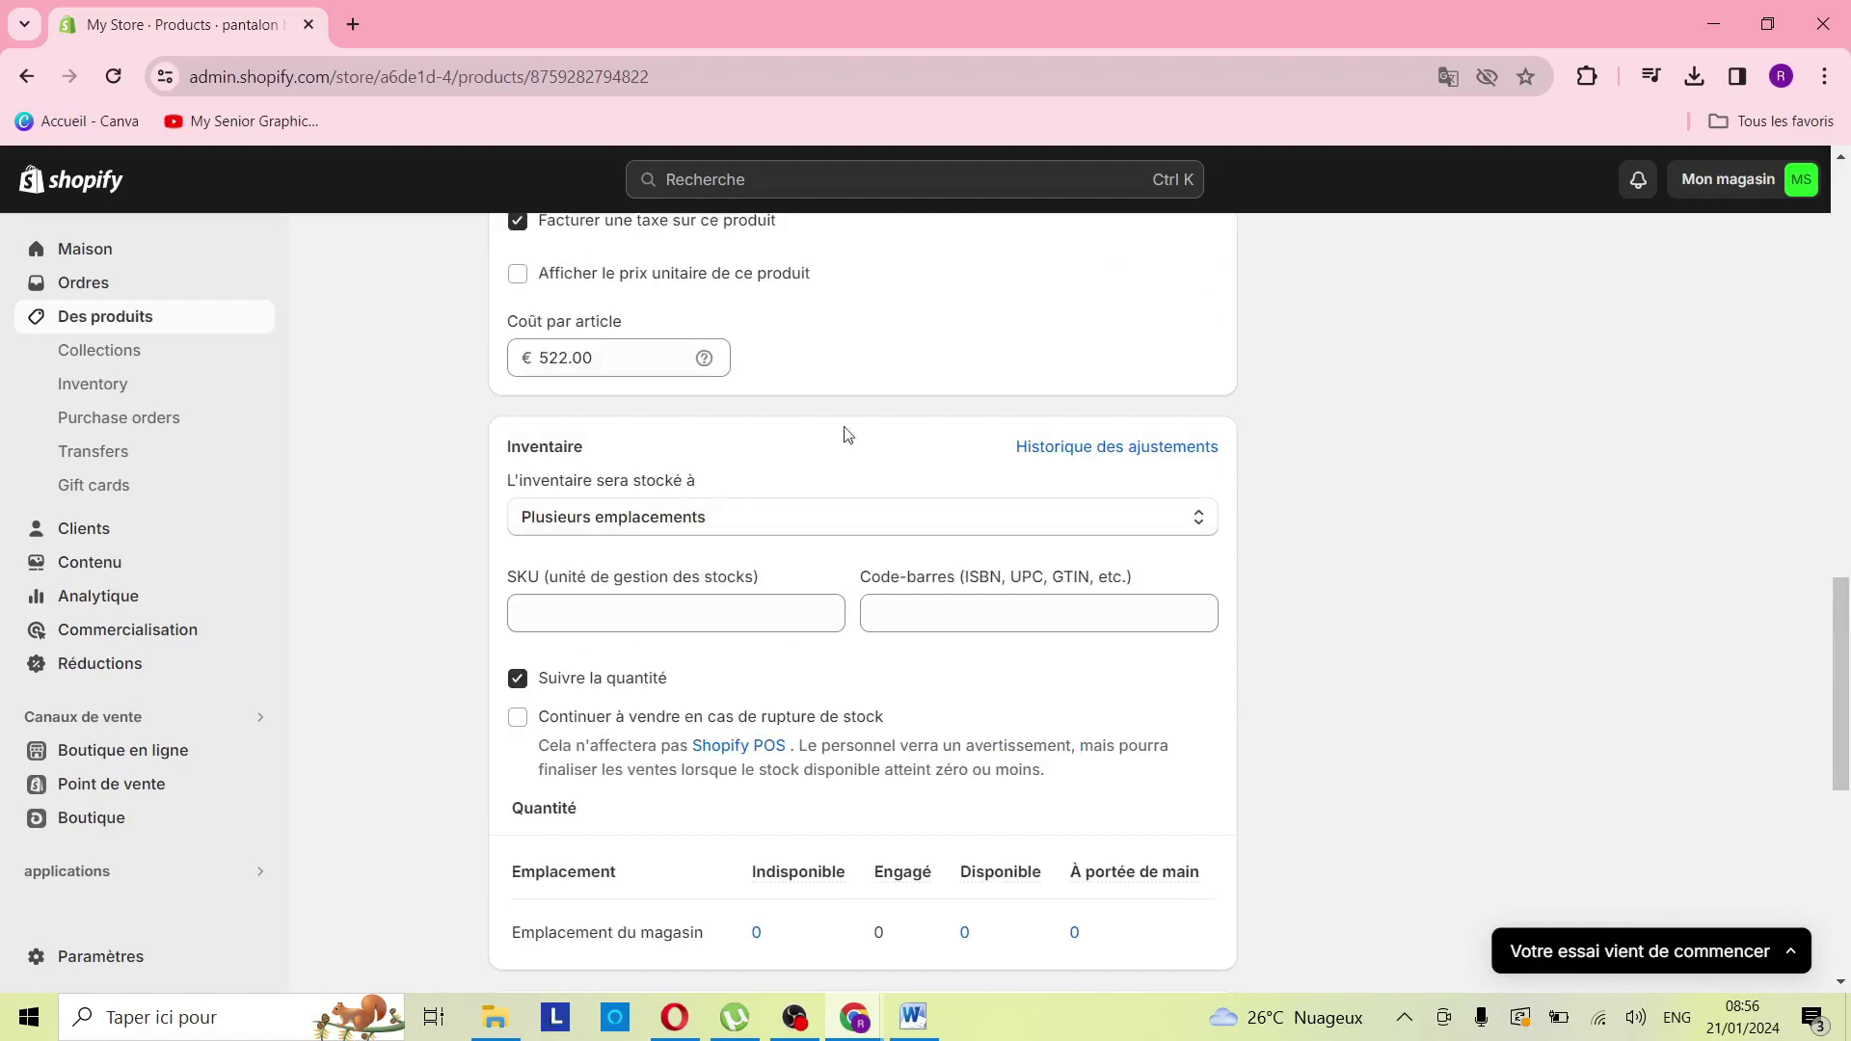
scroll(893, 550, down, 6)
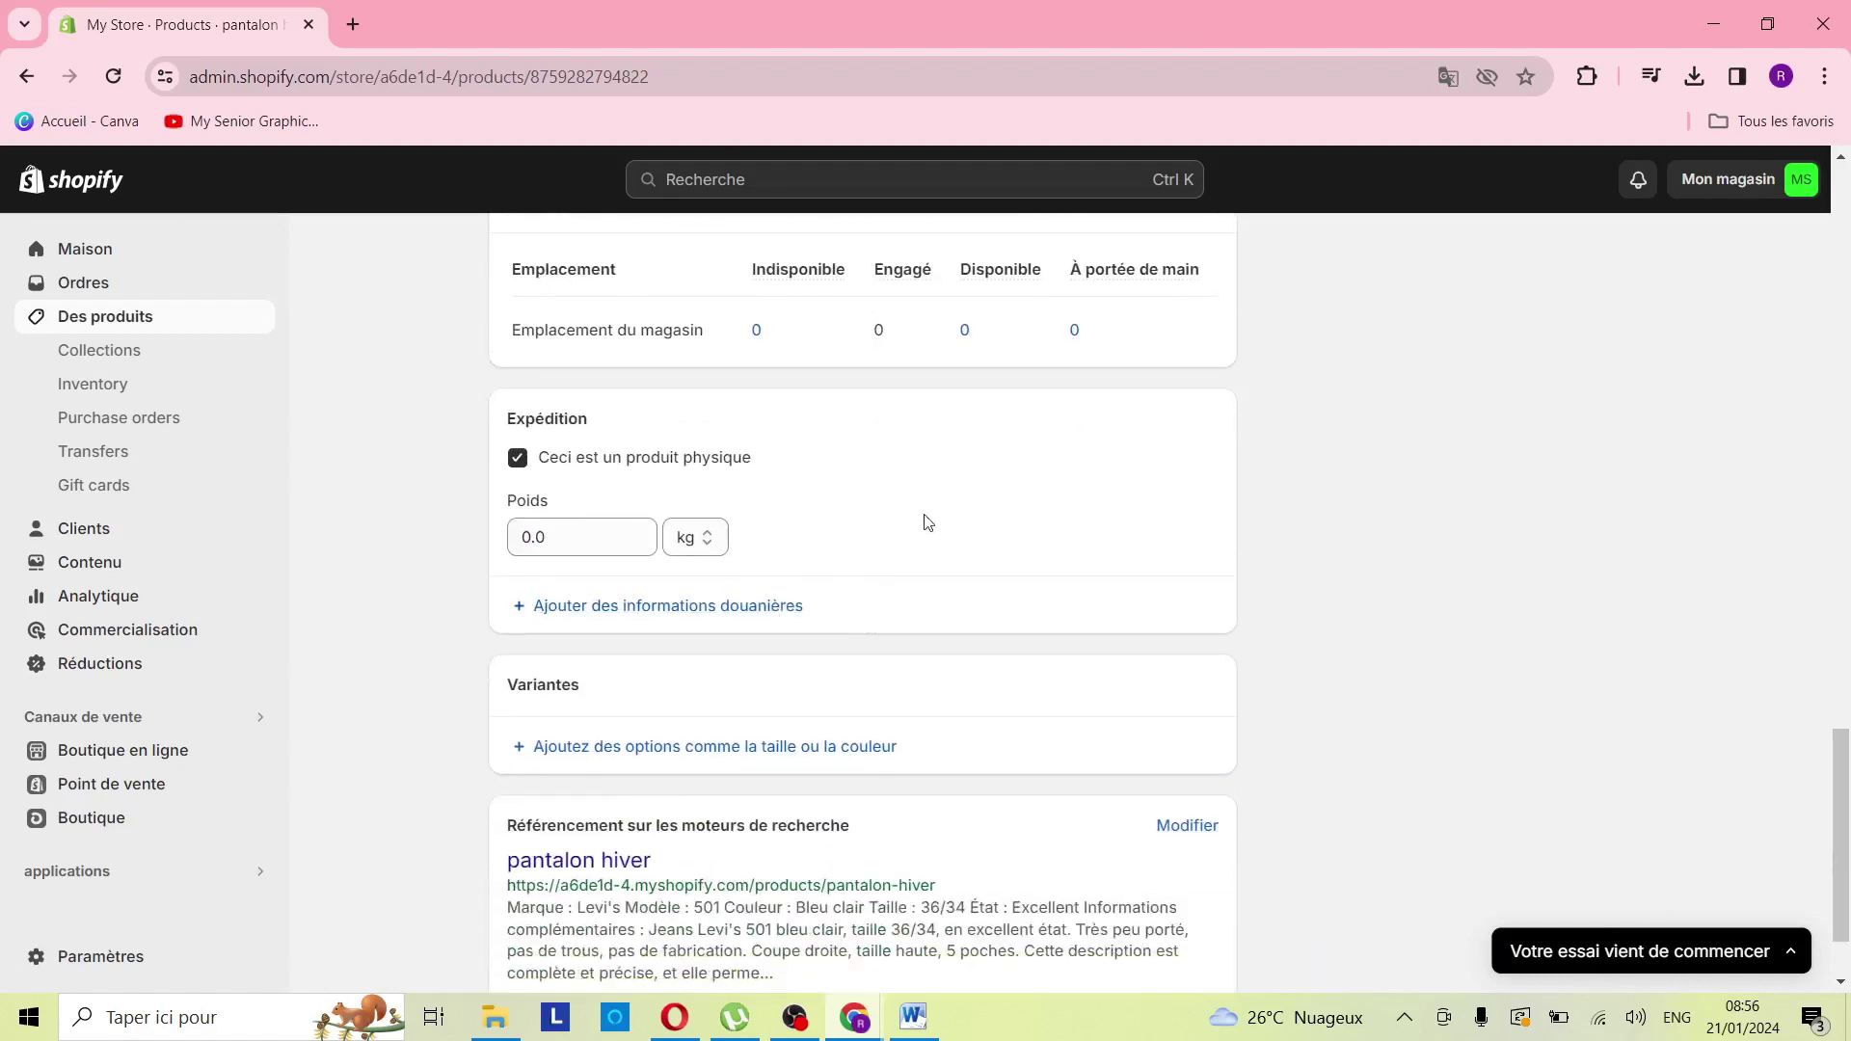
scroll(722, 482, down, 2)
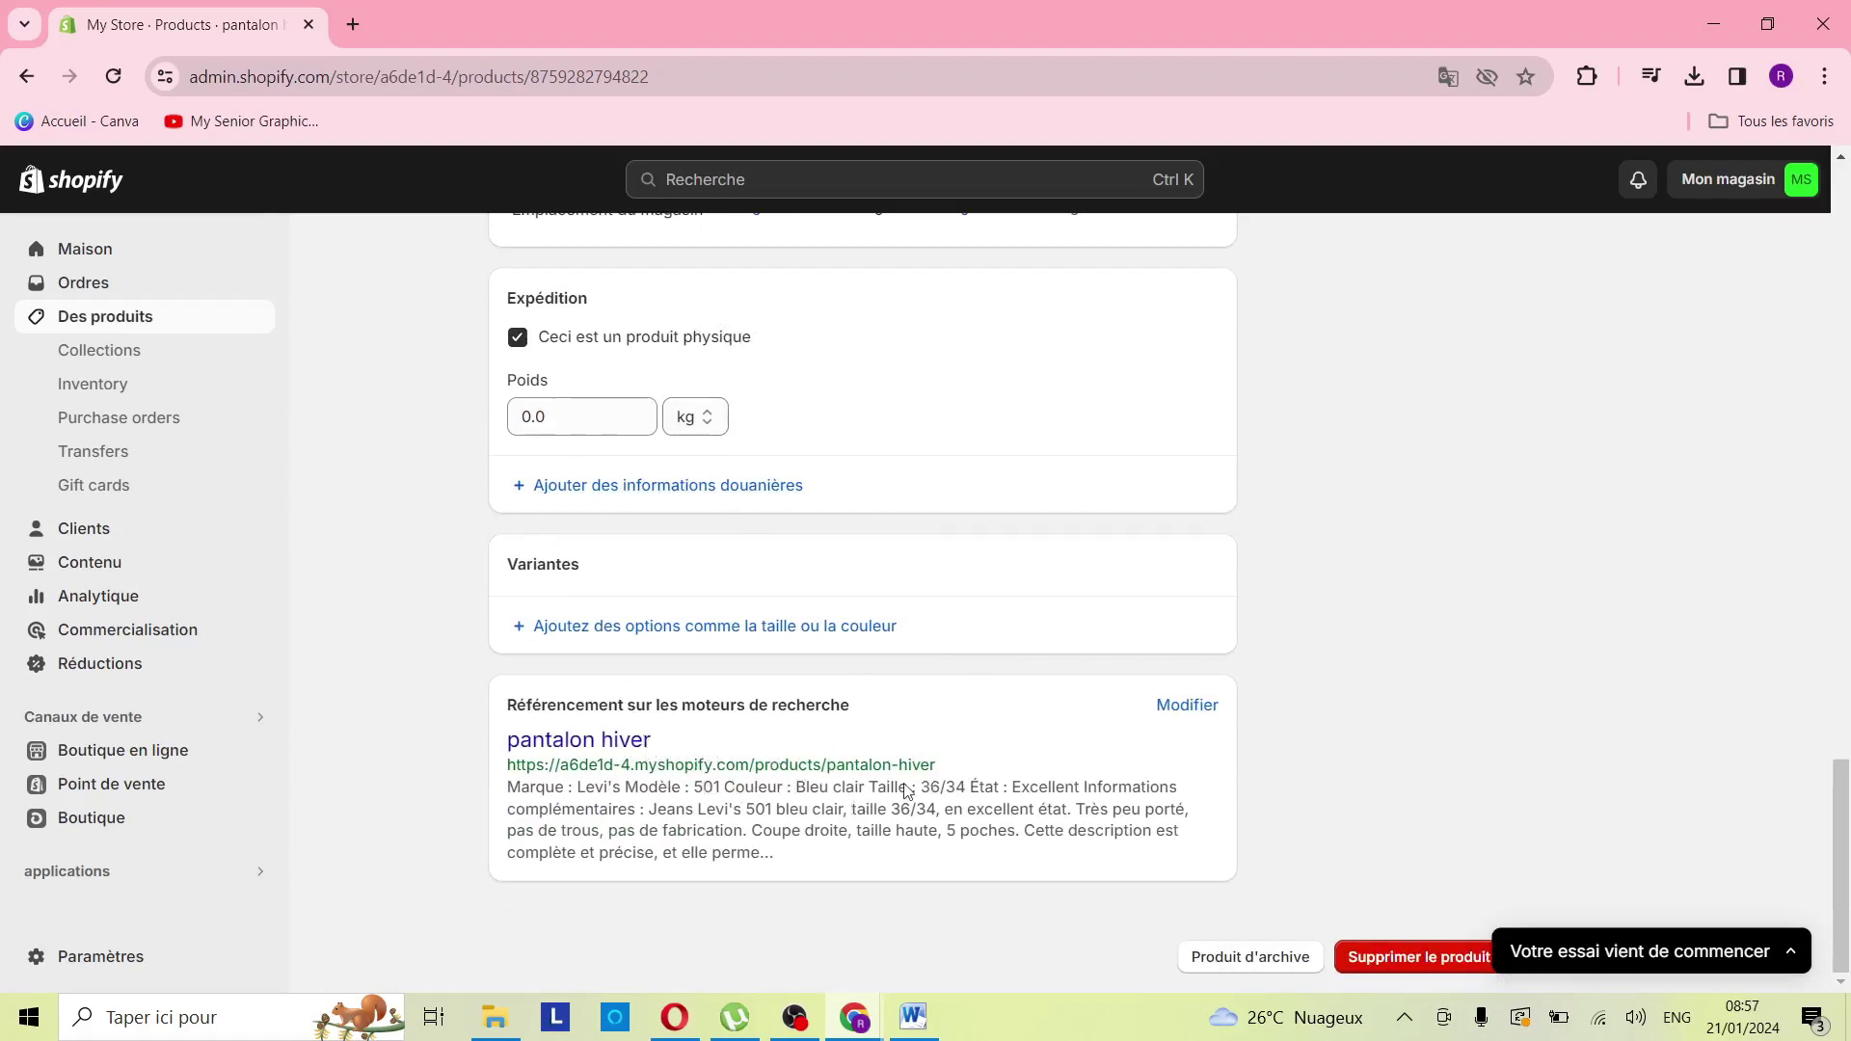
scroll(1355, 913, up, 1)
scroll(1190, 814, down, 1)
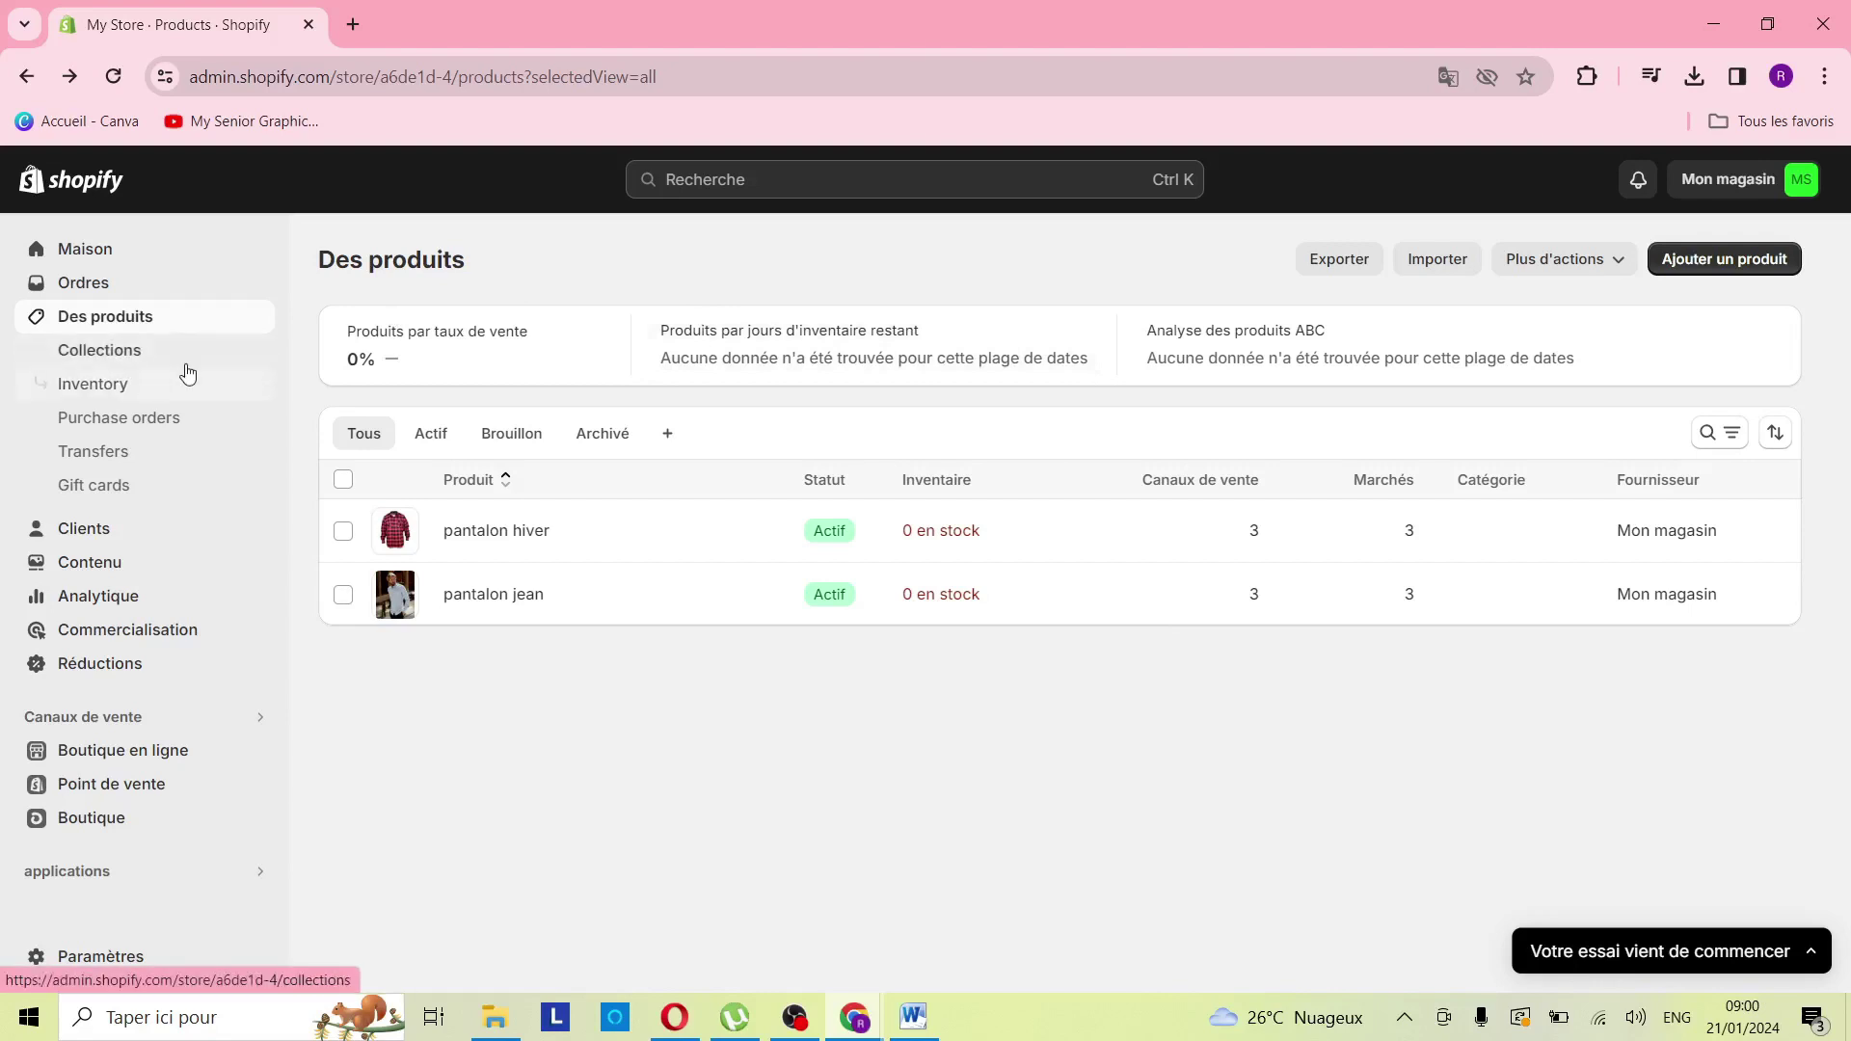
Step: Start a new collection from the store's collections list and title it "collection dhiver"
click(124, 359)
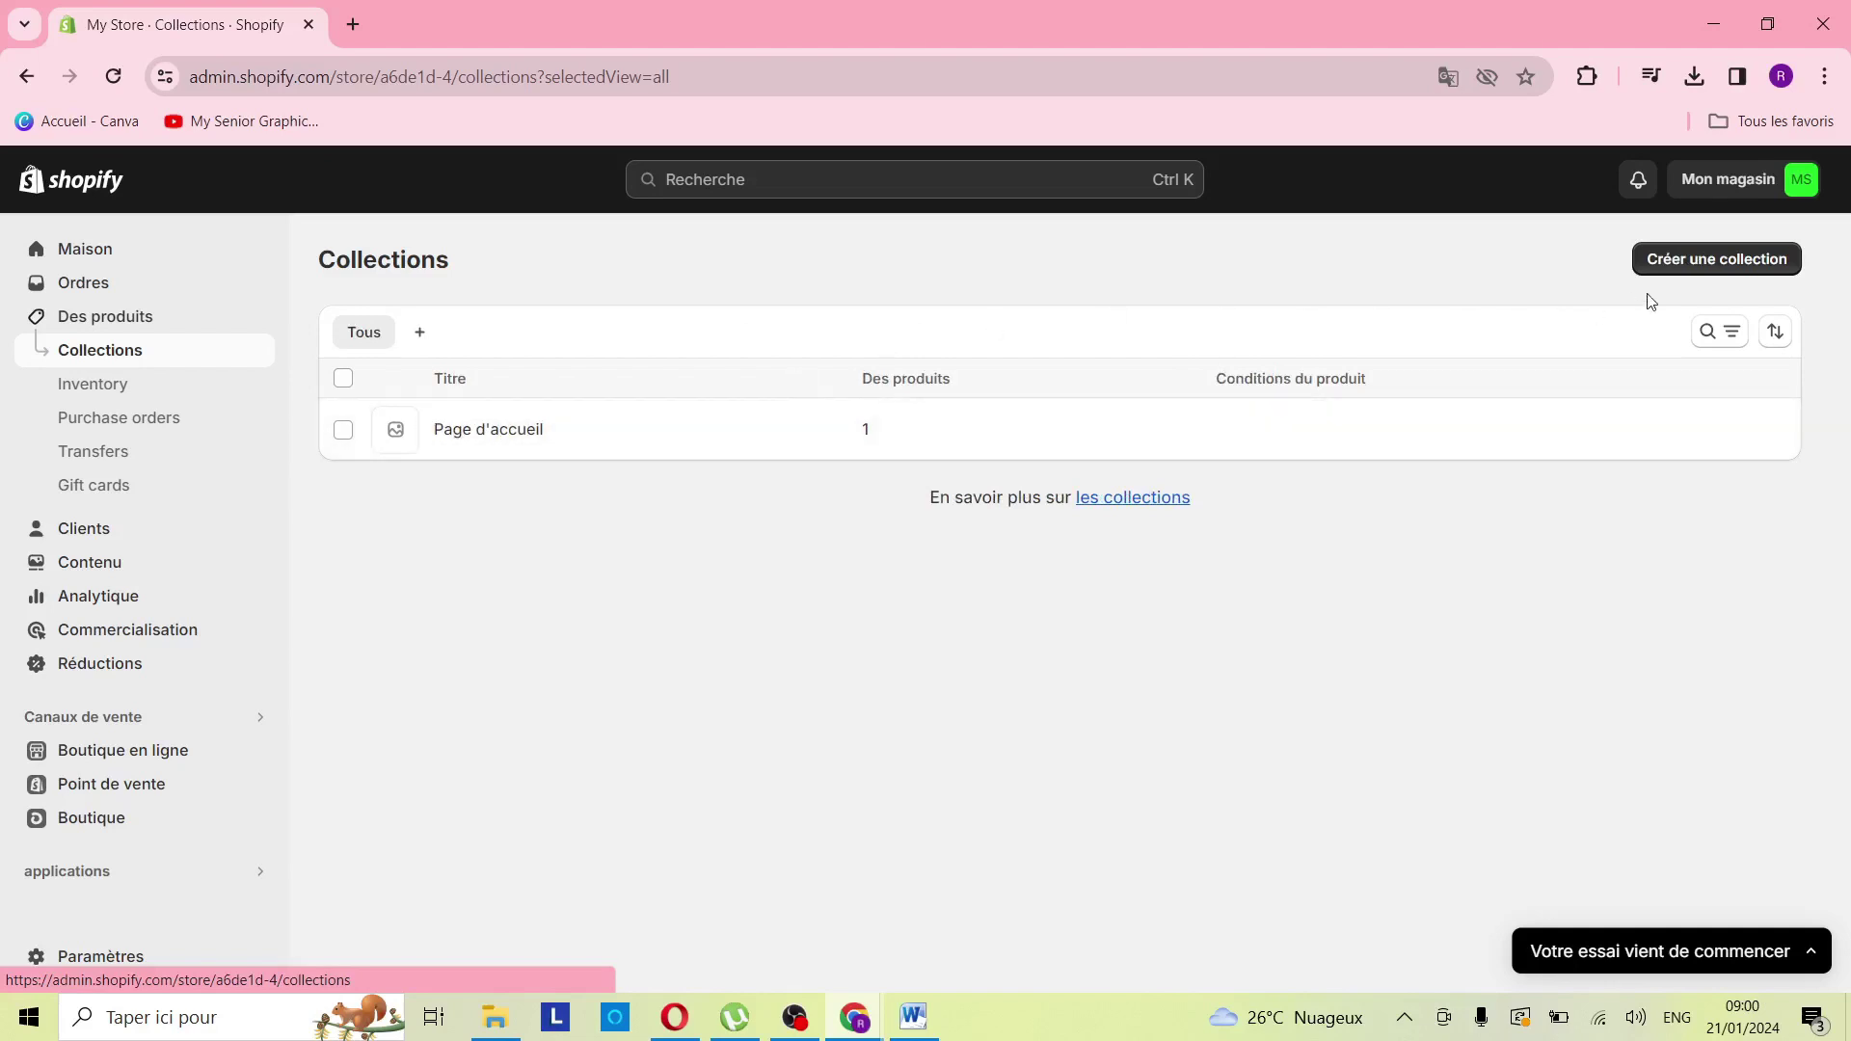
click(1689, 268)
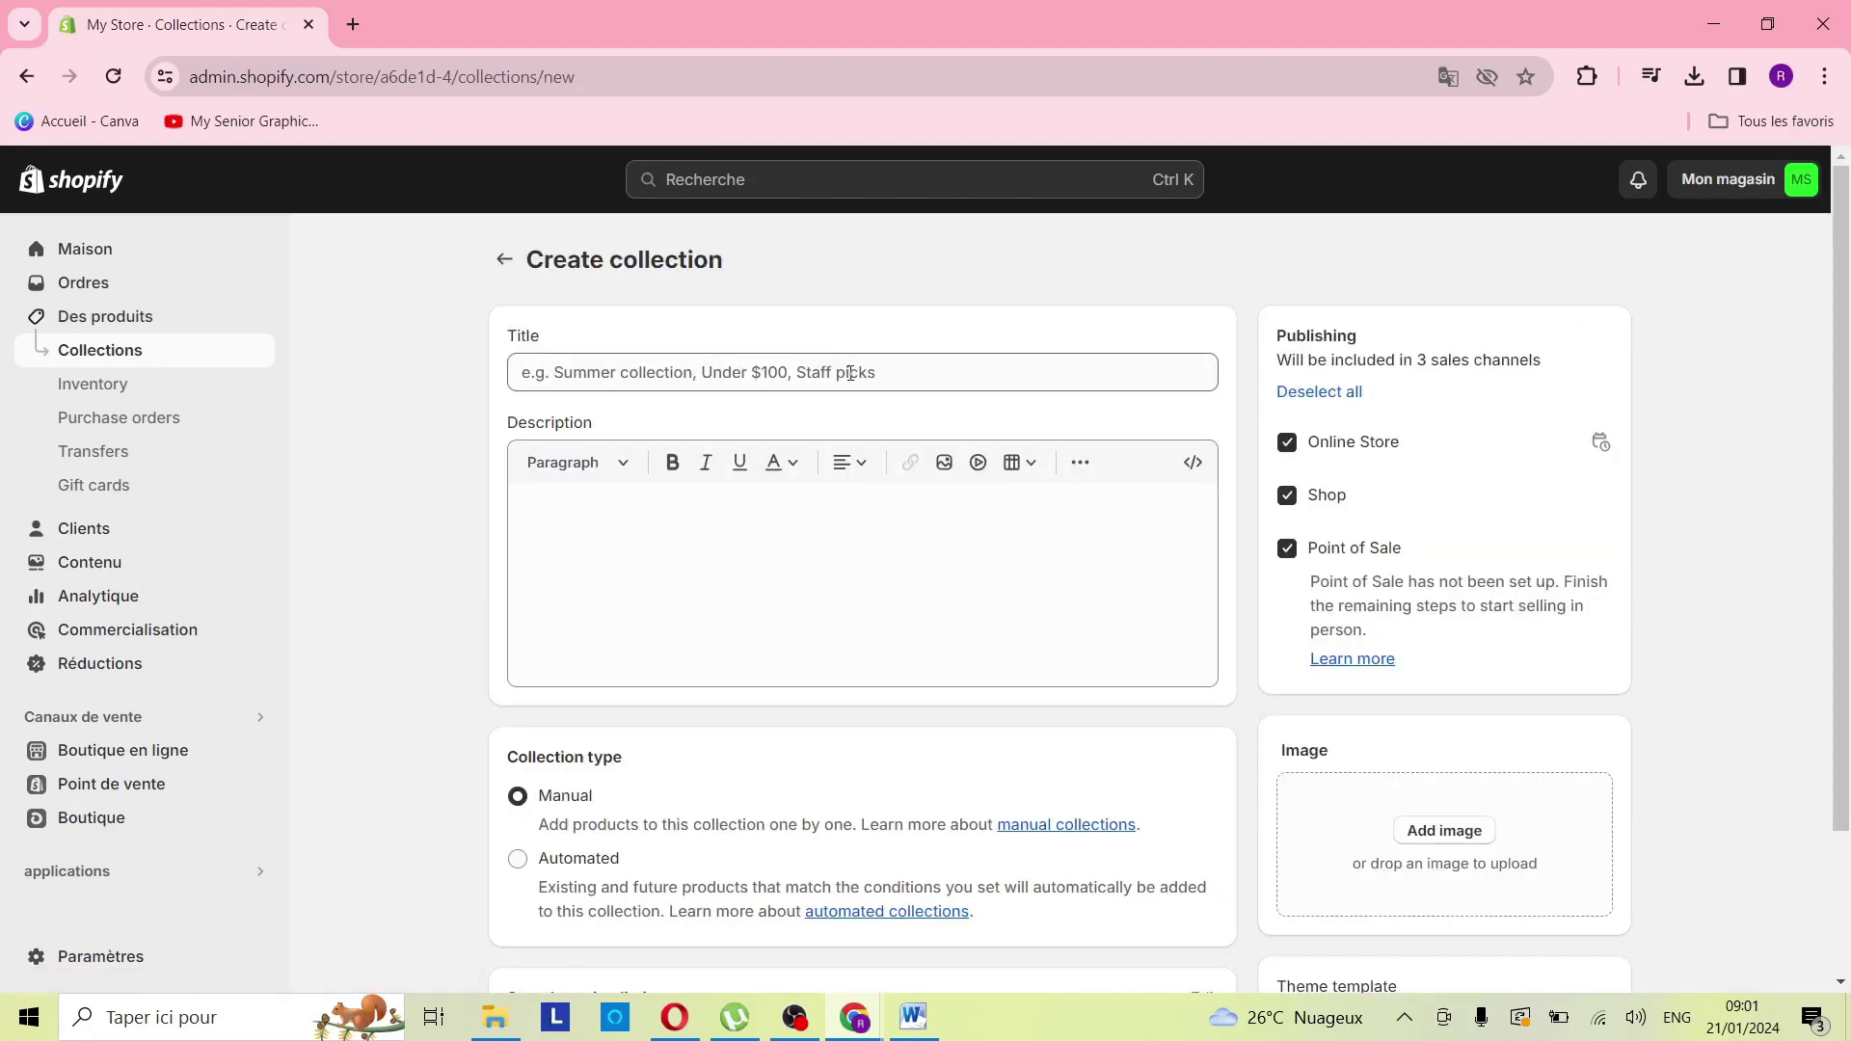
click(851, 373)
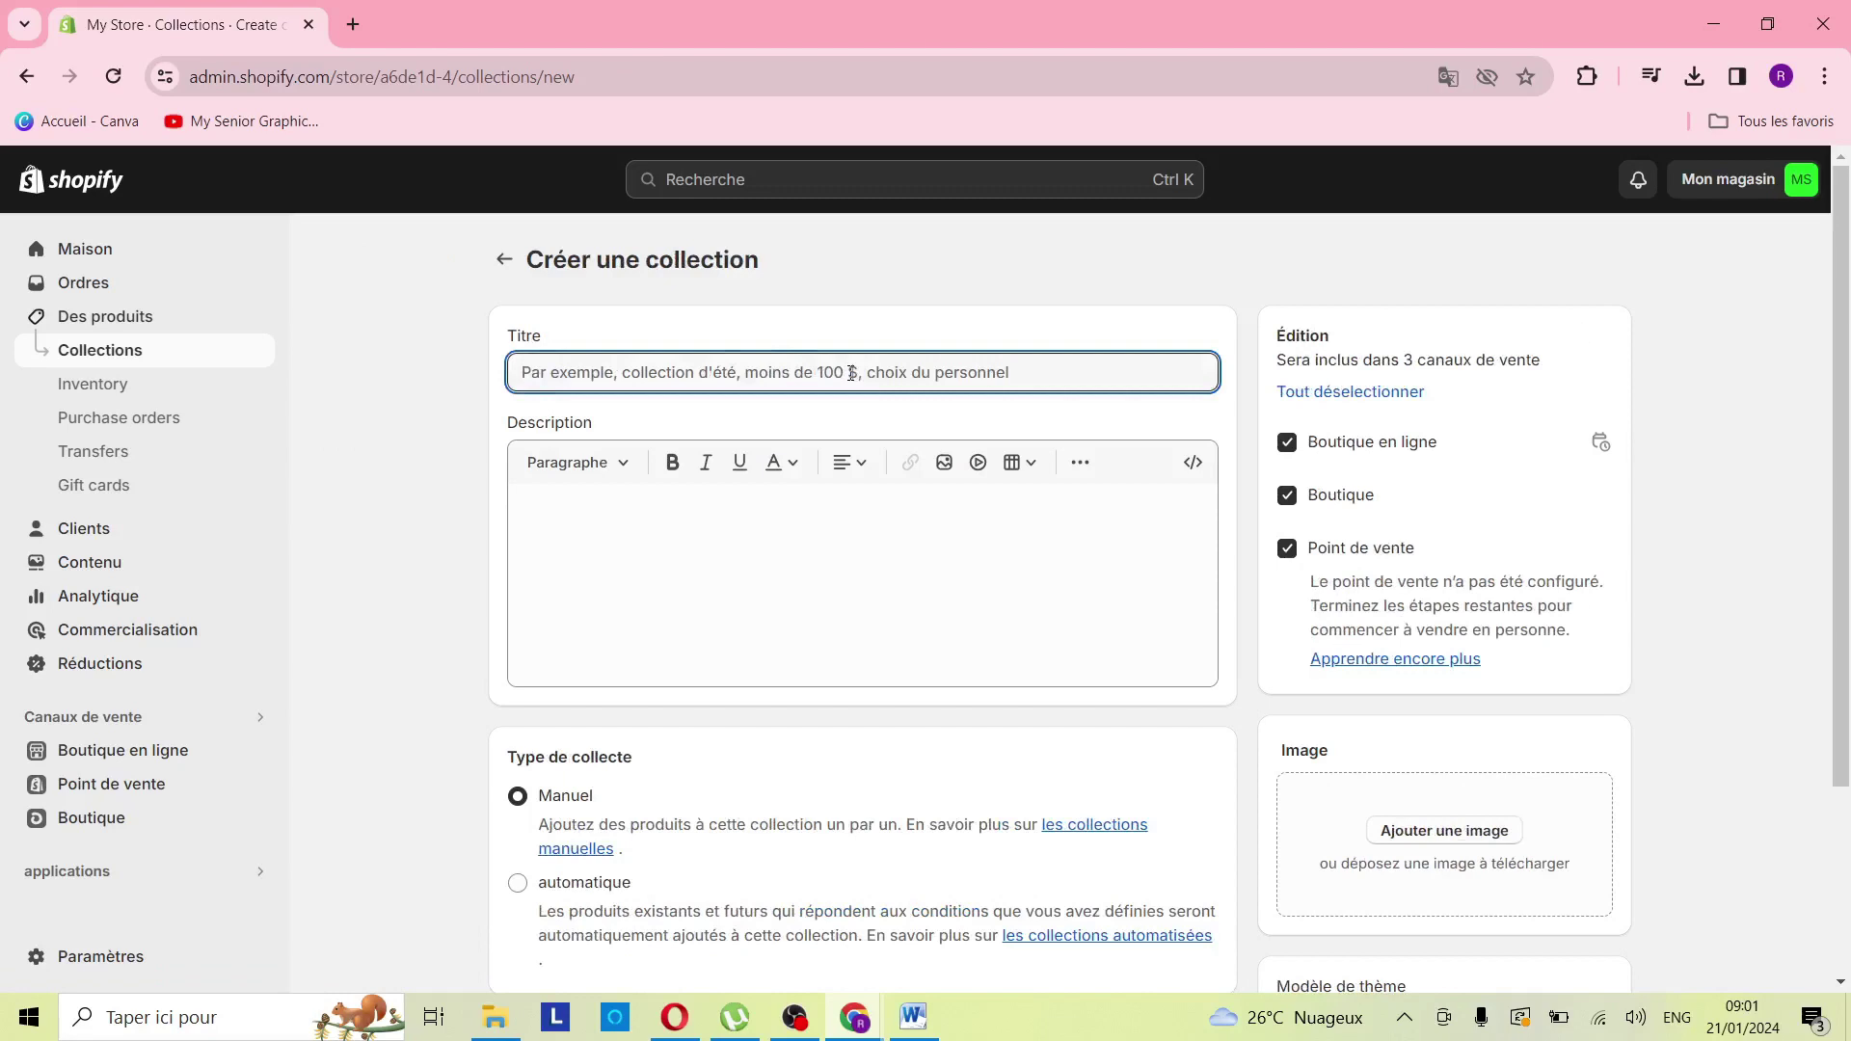
text(coll)
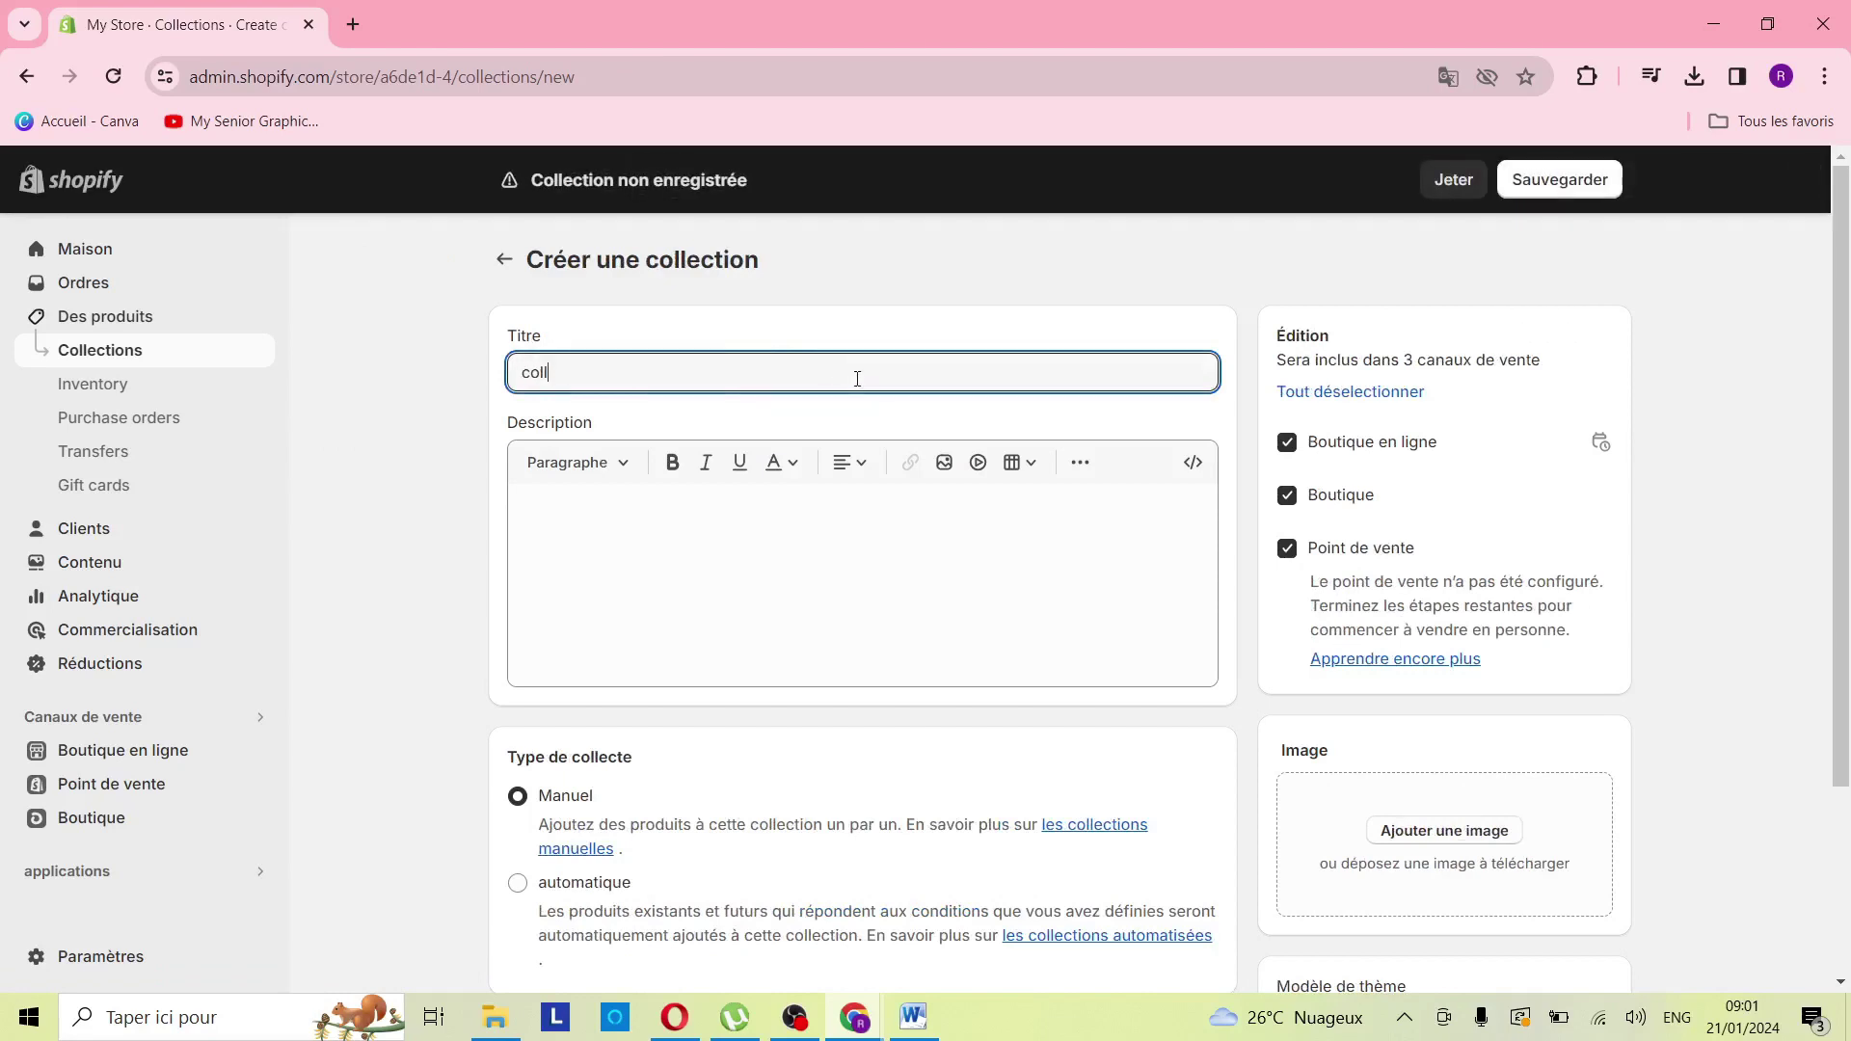
text(ection dhiver)
Step: Paste the copied Levi's 501 jeans text into the collection's description
click(721, 523)
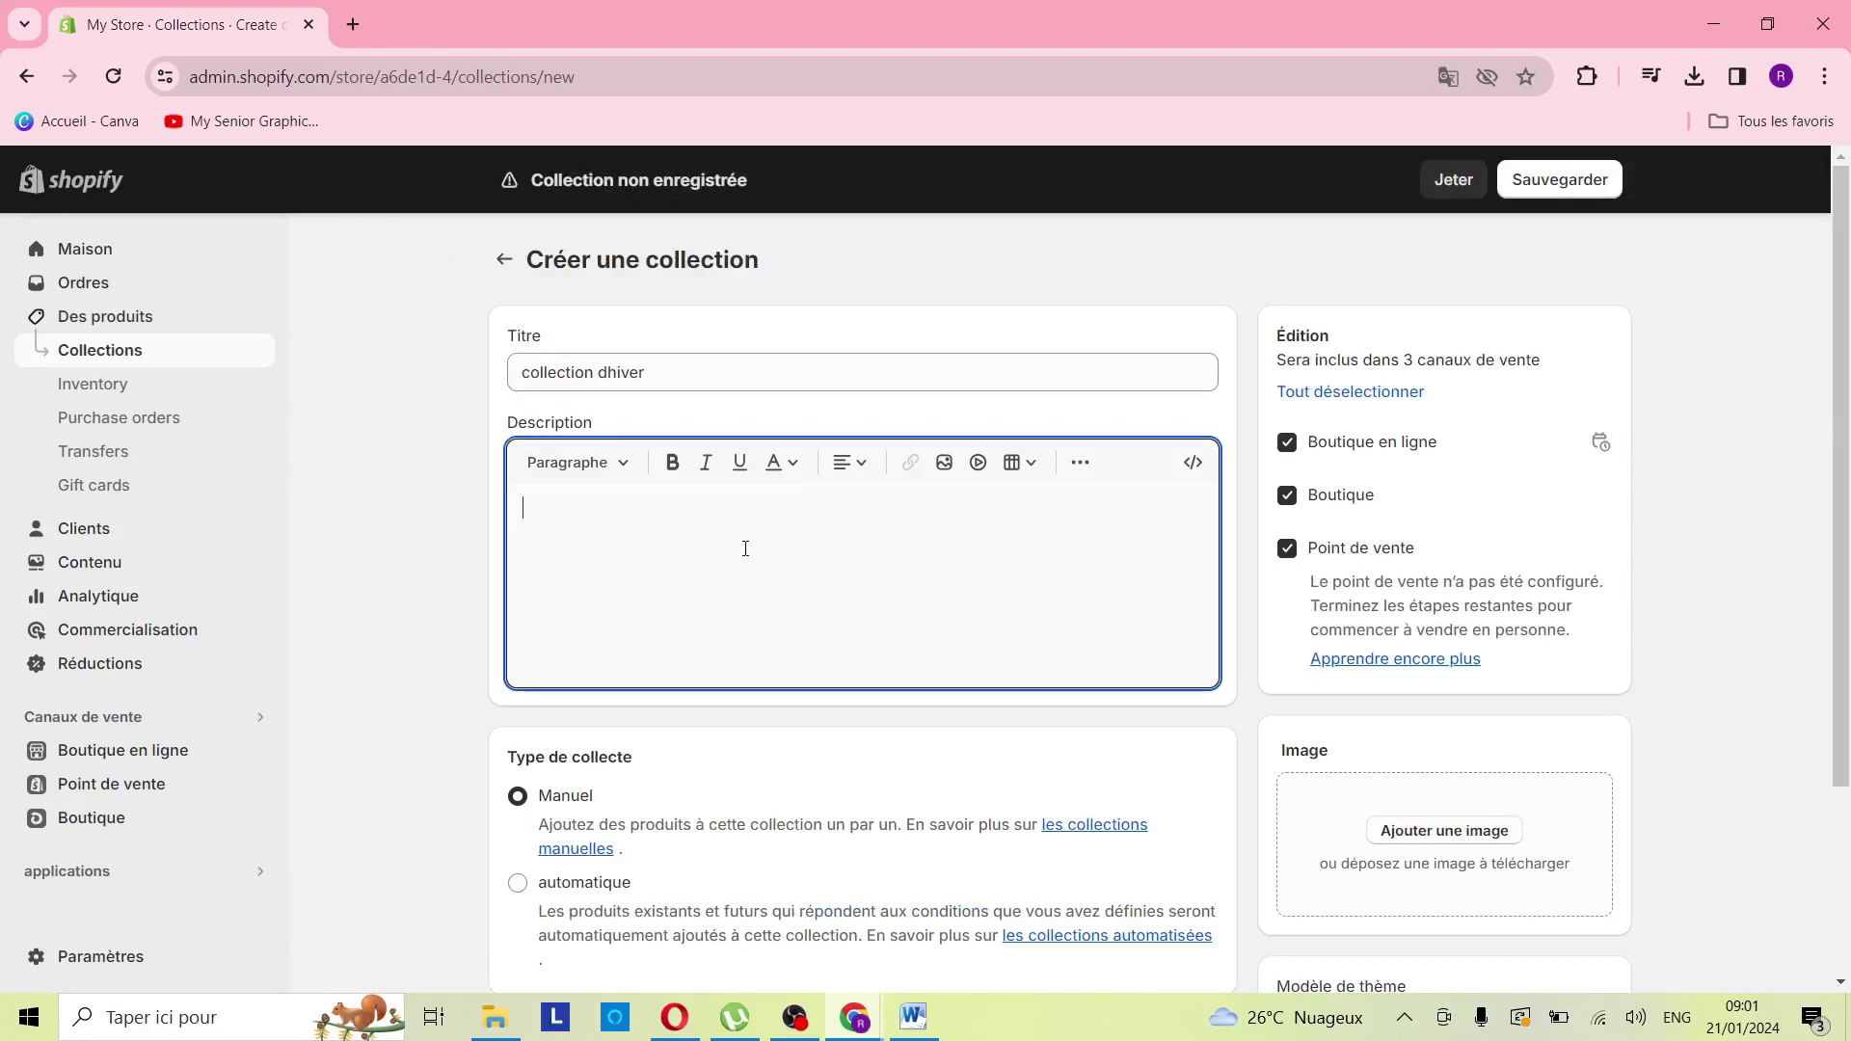
right_click(736, 521)
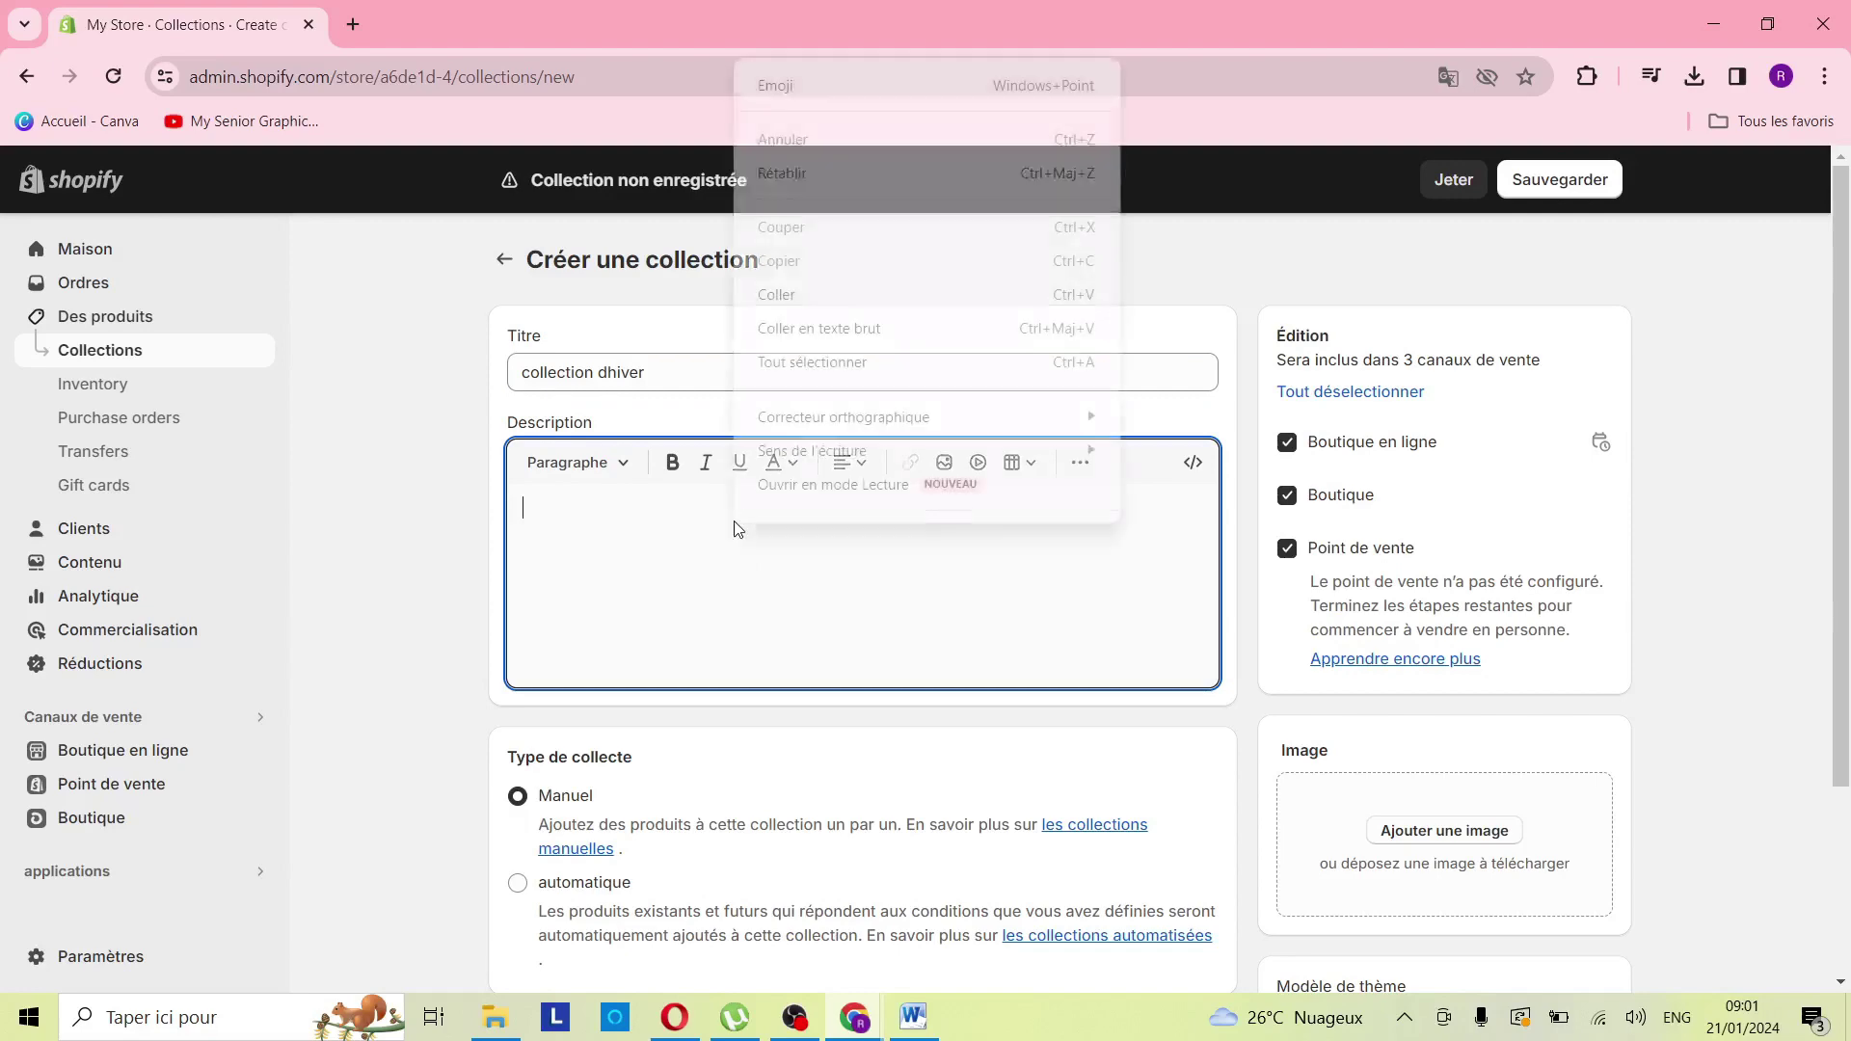
click(873, 292)
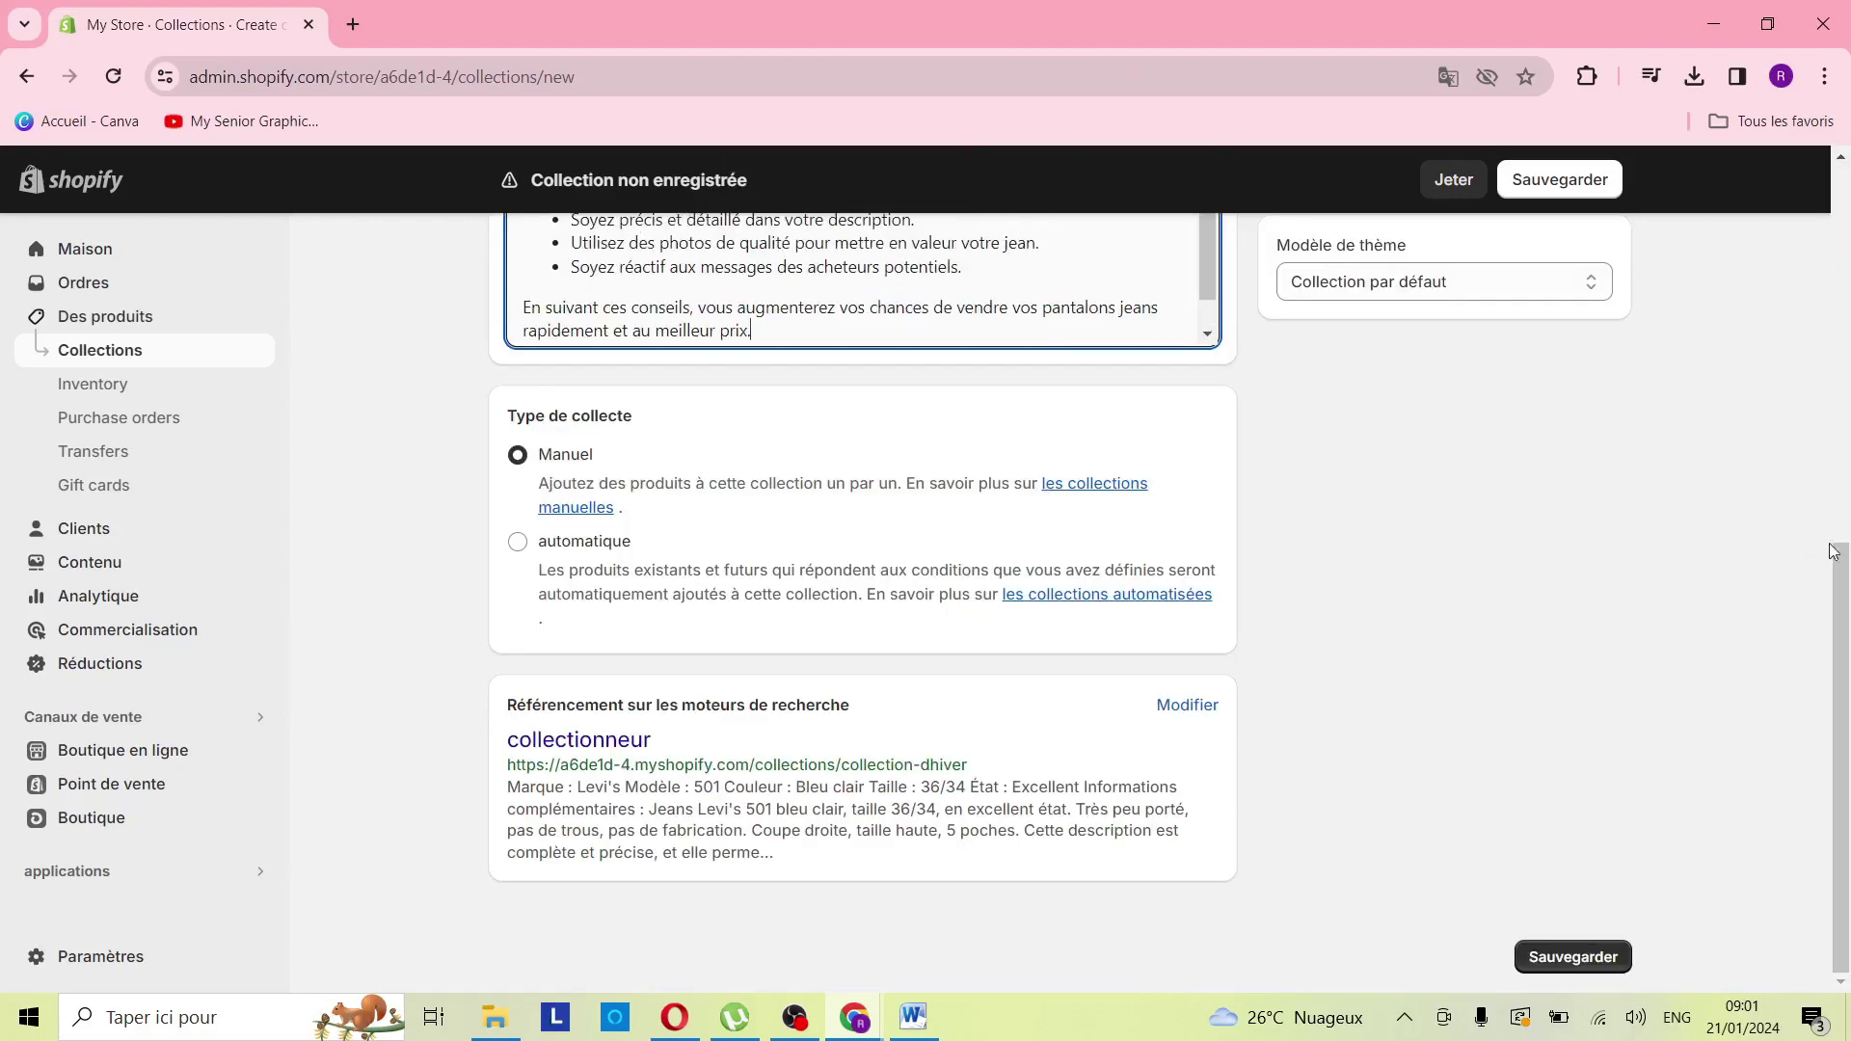
Step: Upload the les-Francais-achetent-moins-de-vetemen… JPG from the Téléchargements folder as the collection's image
scroll(1842, 540, up, 5)
drag(1848, 339, 1849, 519)
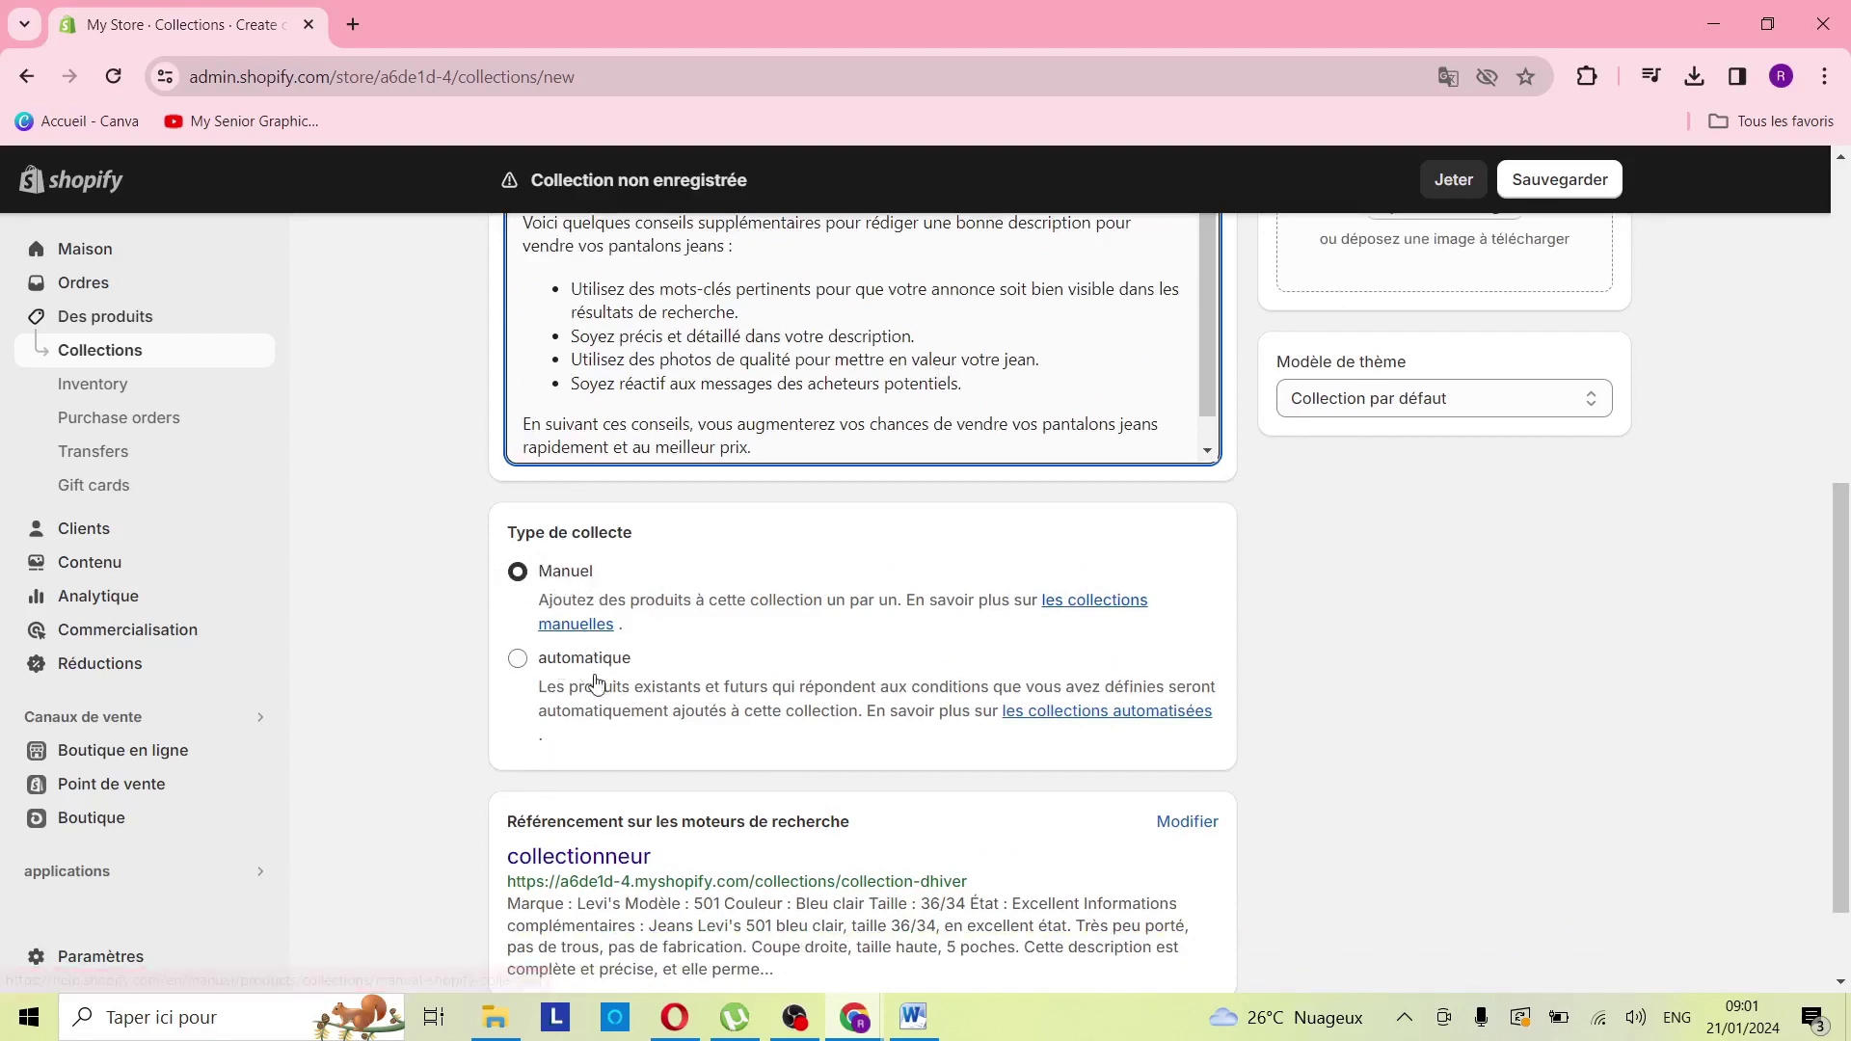
scroll(590, 681, down, 2)
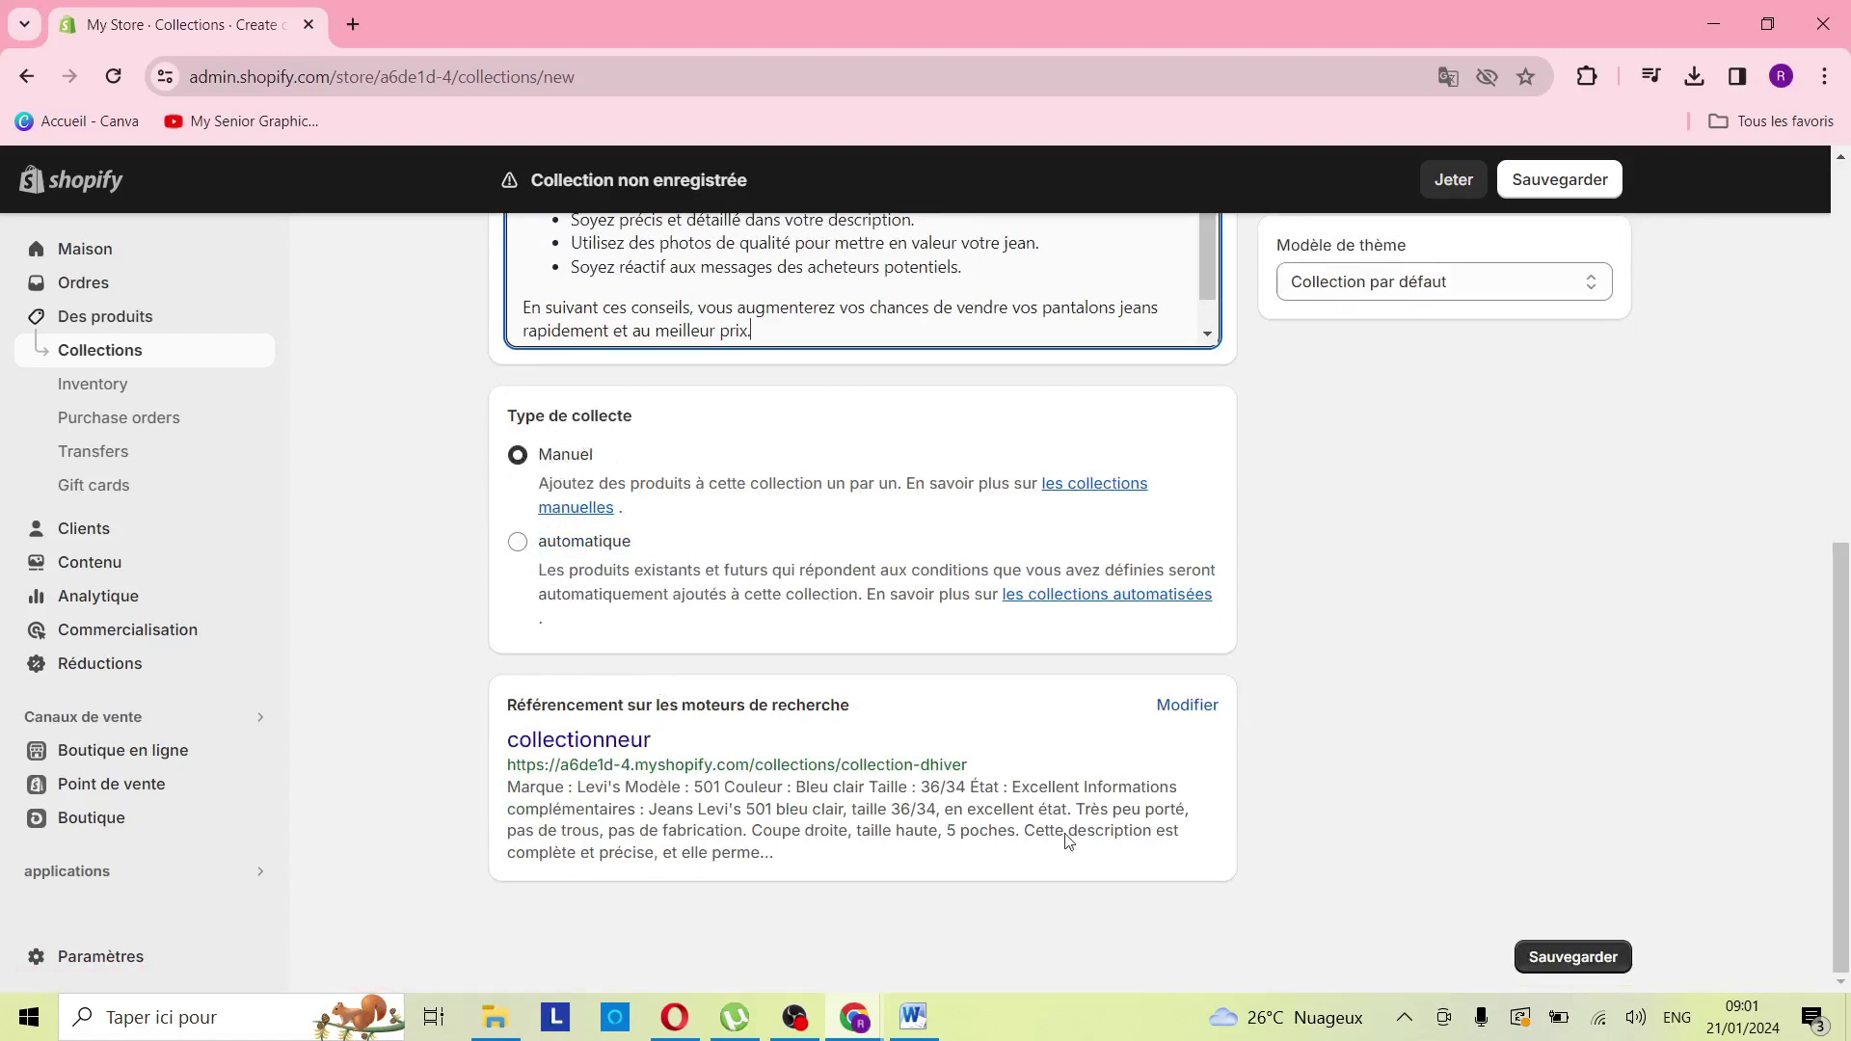
scroll(1041, 775, up, 6)
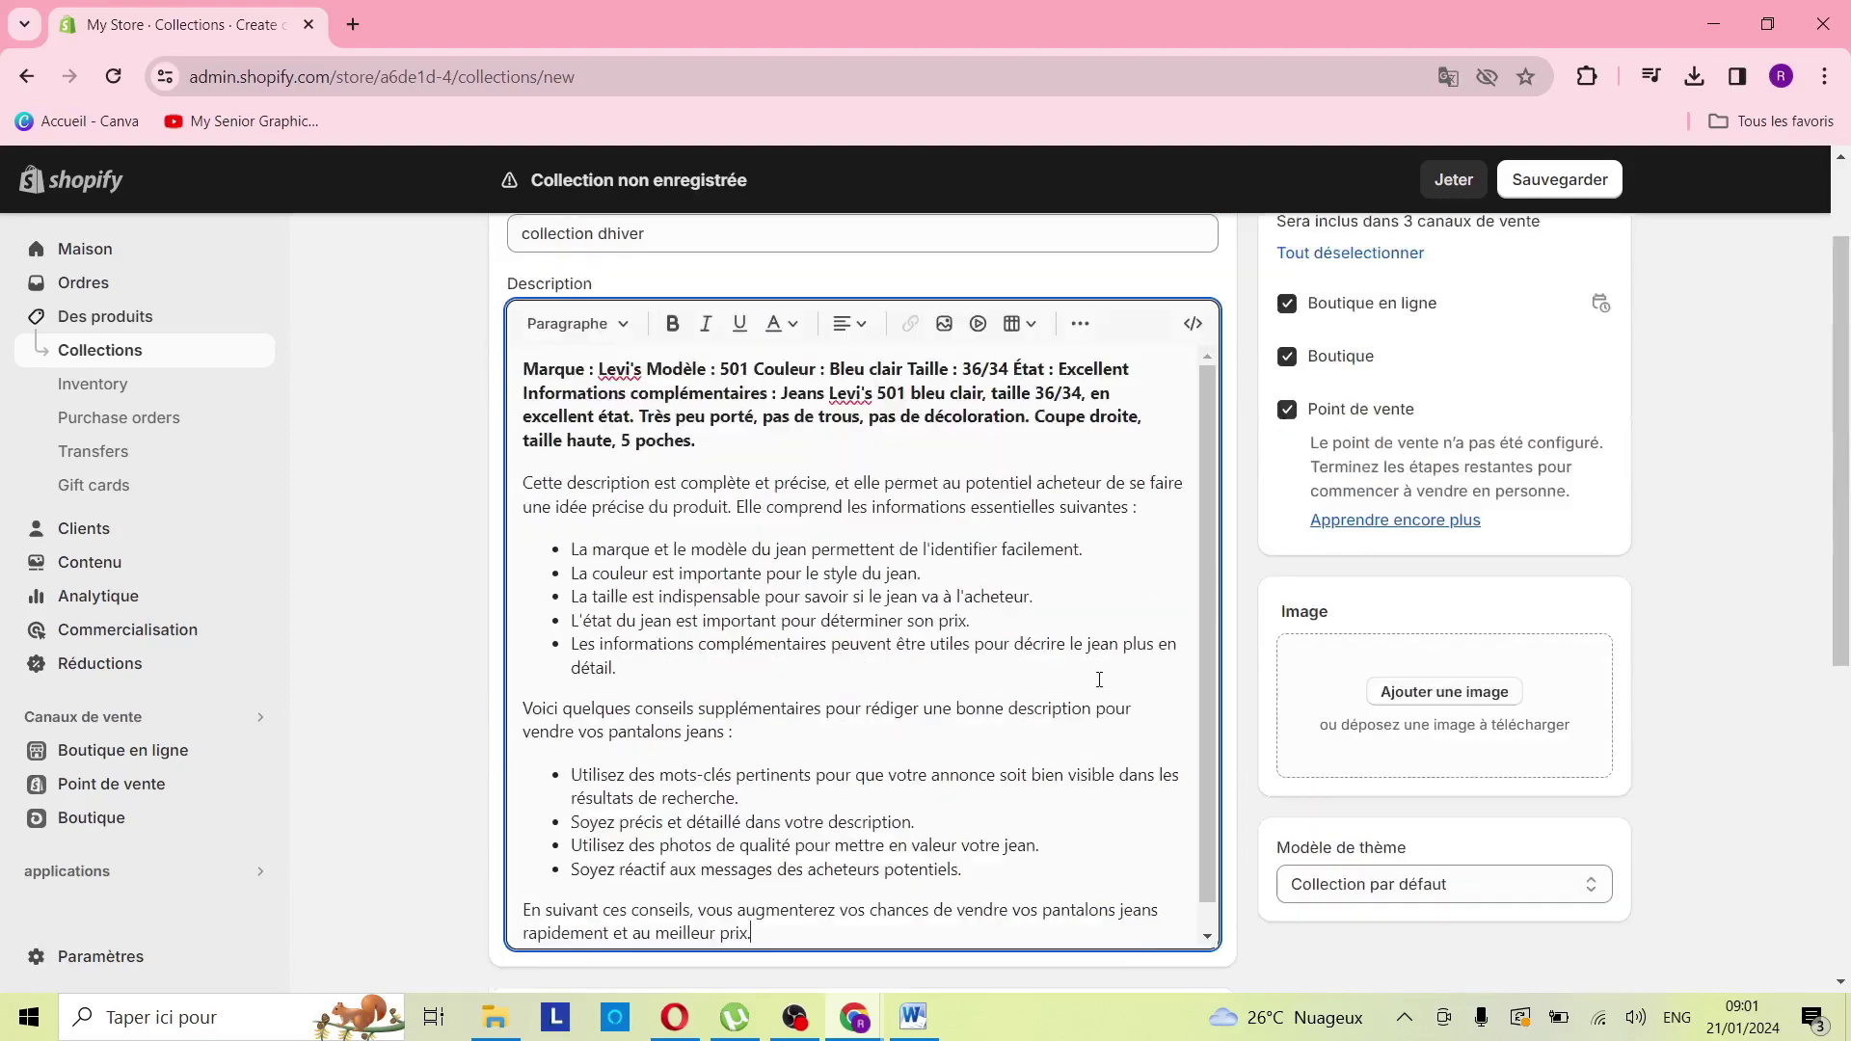
scroll(1288, 557, up, 2)
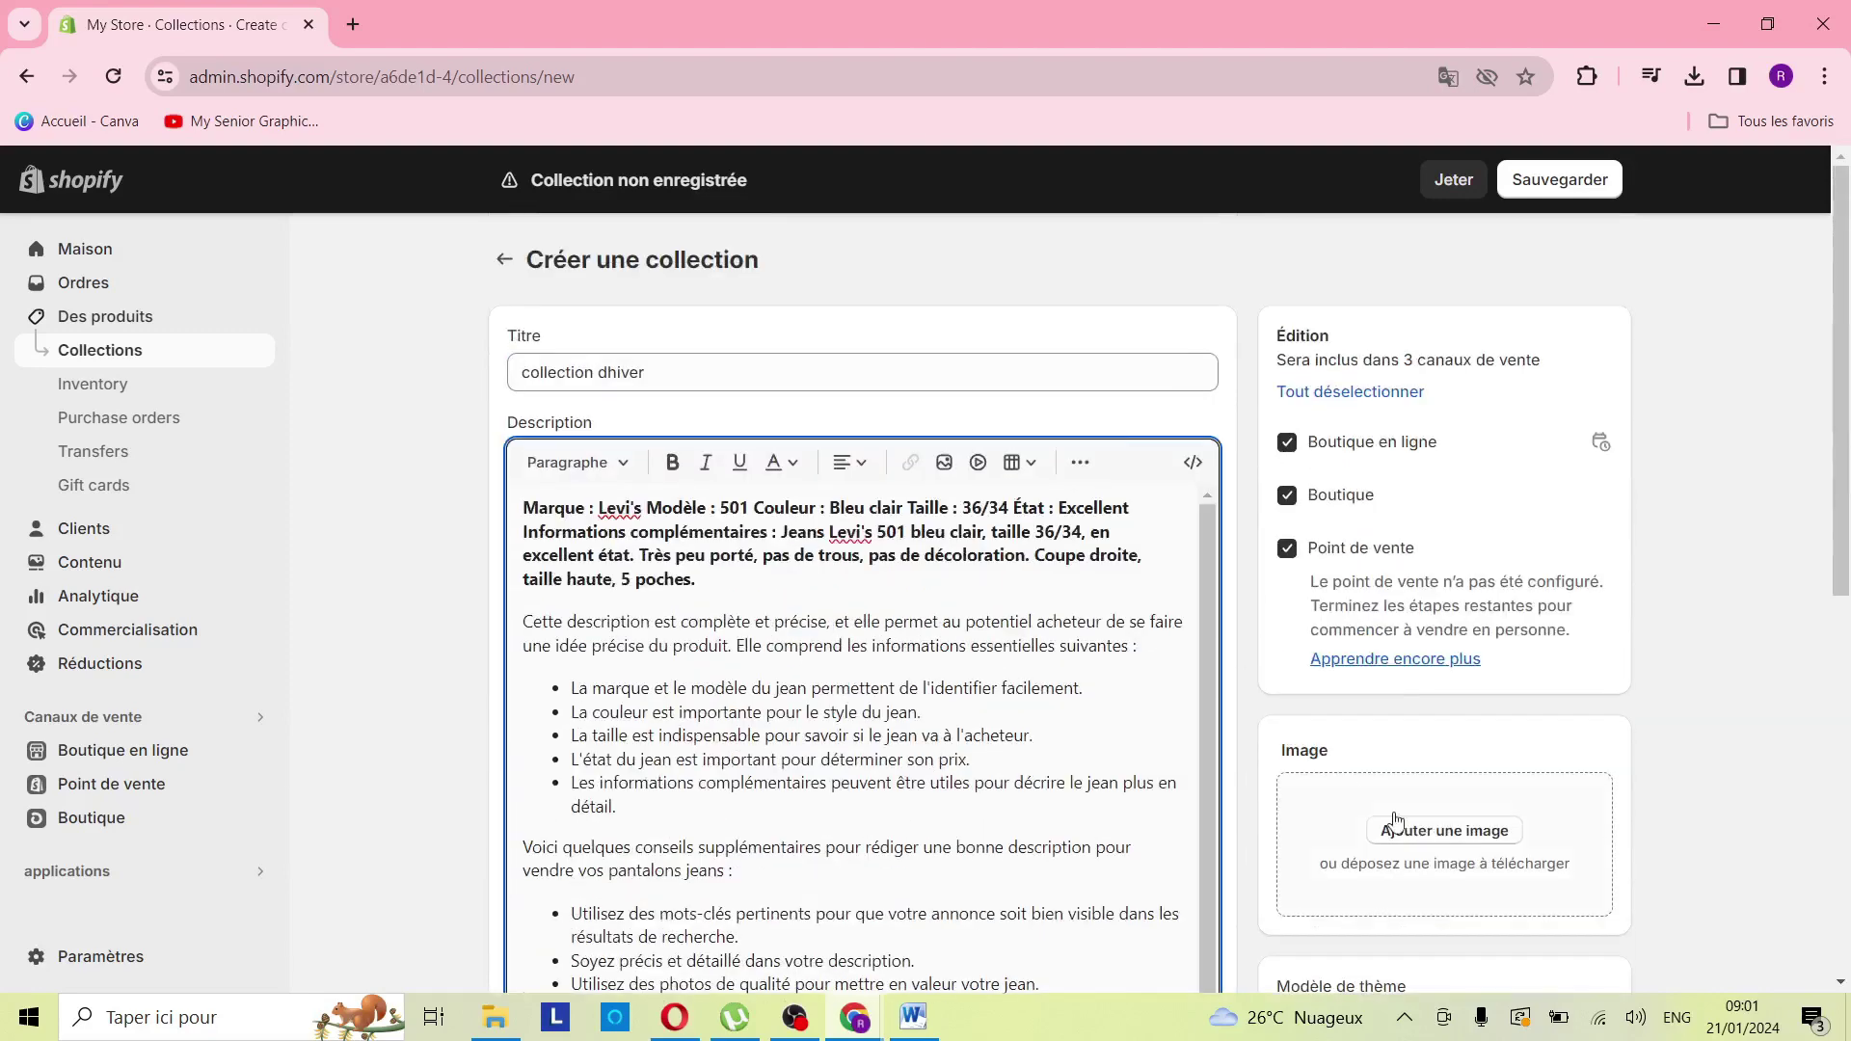
click(1452, 842)
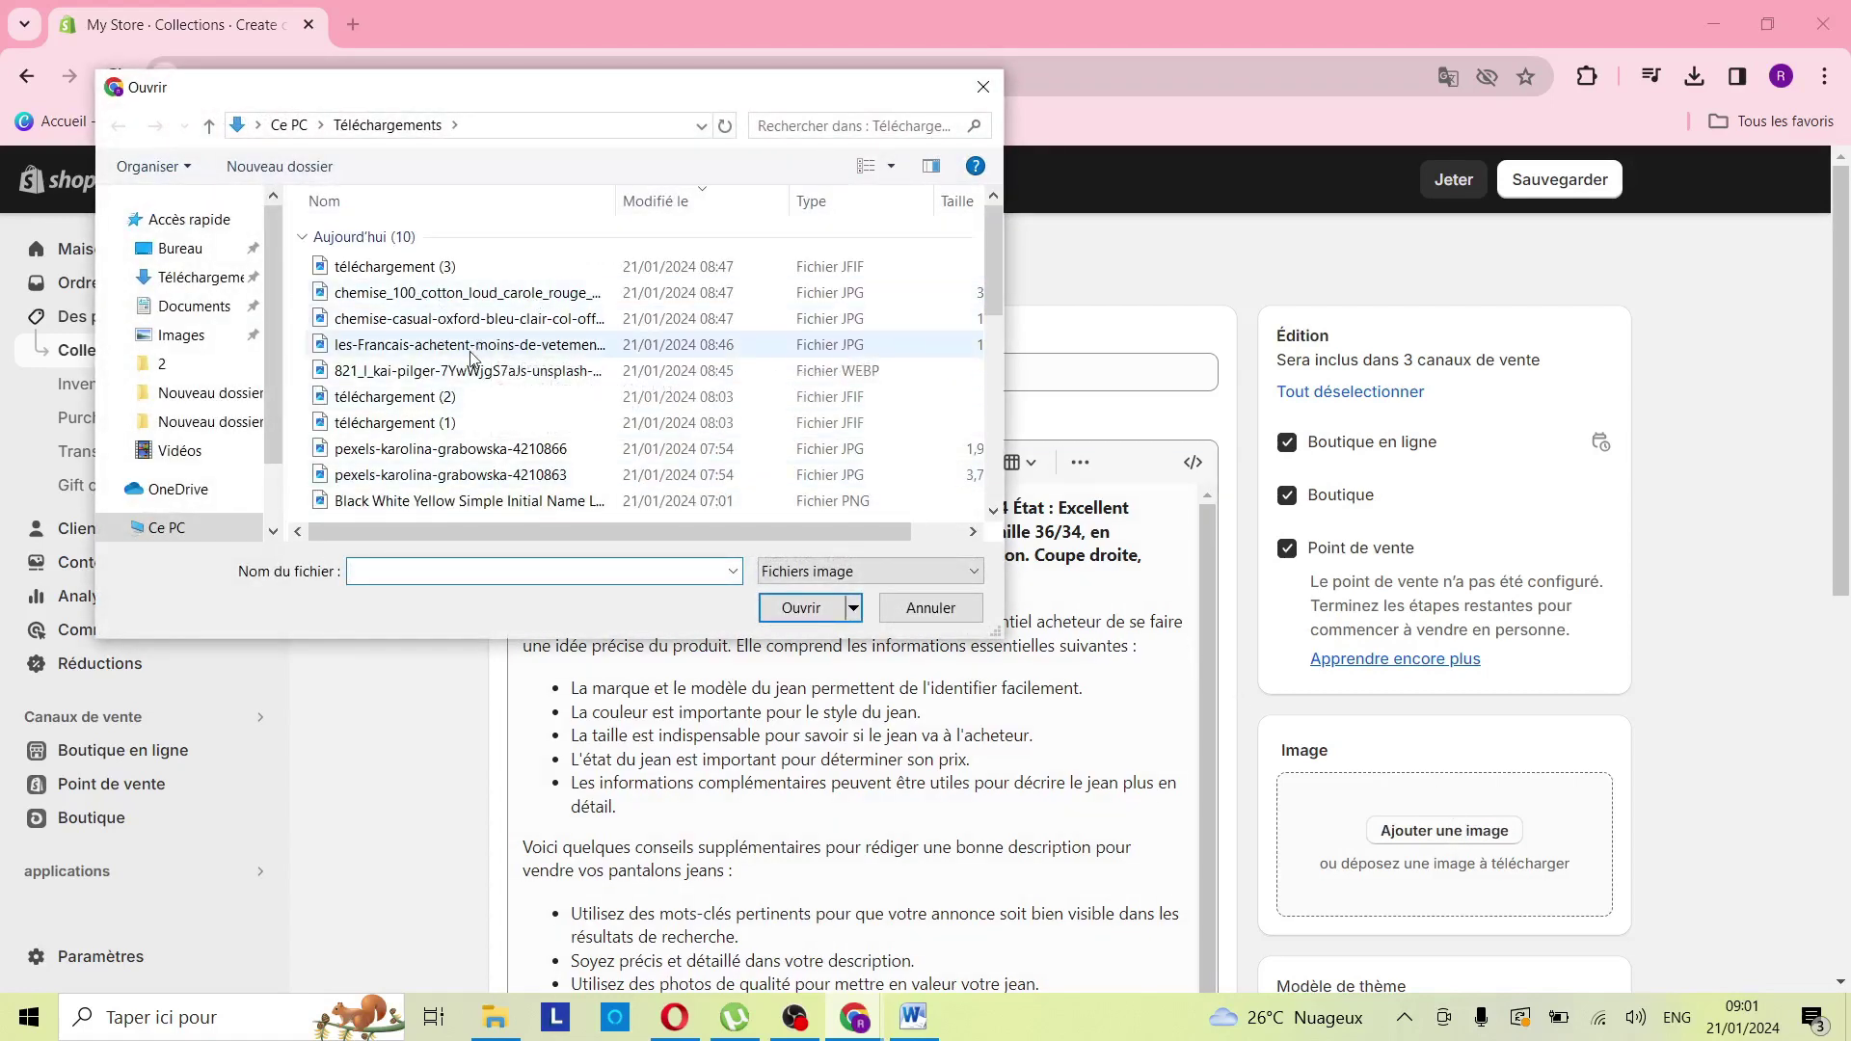
double_click(469, 345)
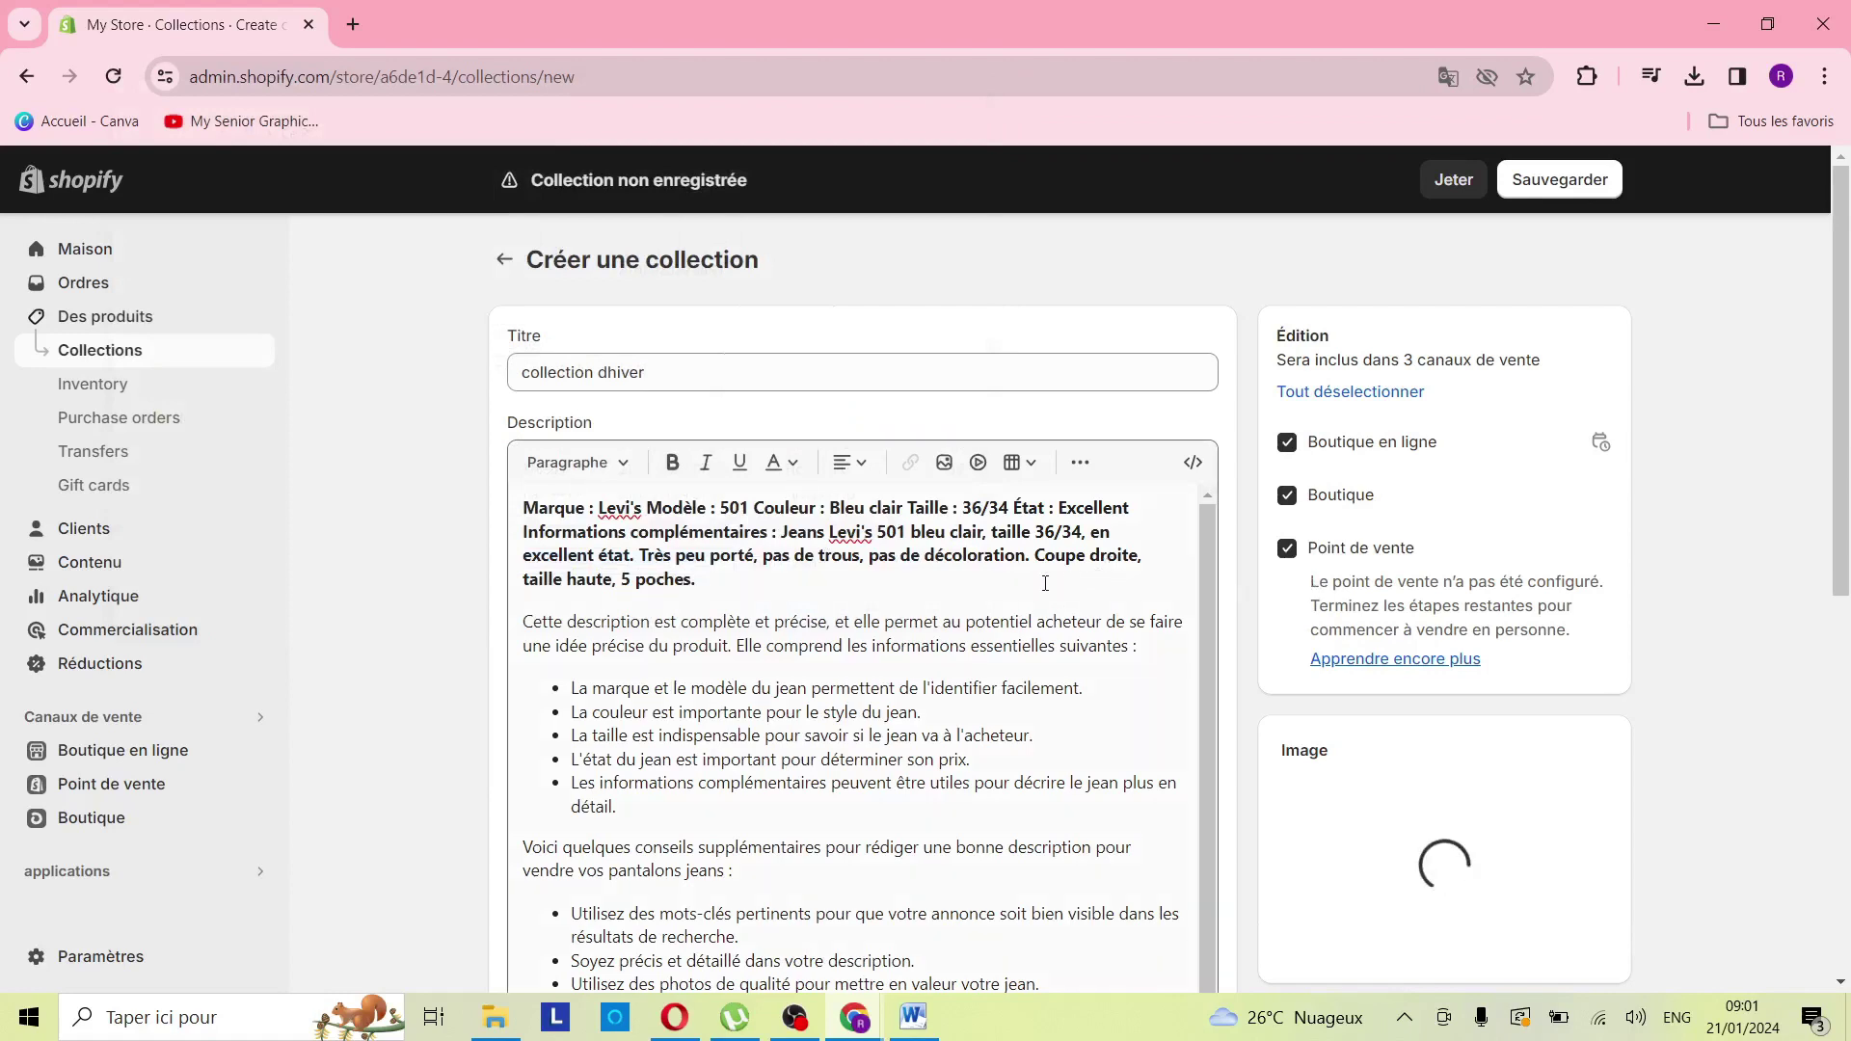
Step: Exclude the collection from the Point de vente and Boutique sales channels, keeping Boutique en ligne, and save it
scroll(1024, 617, down, 1)
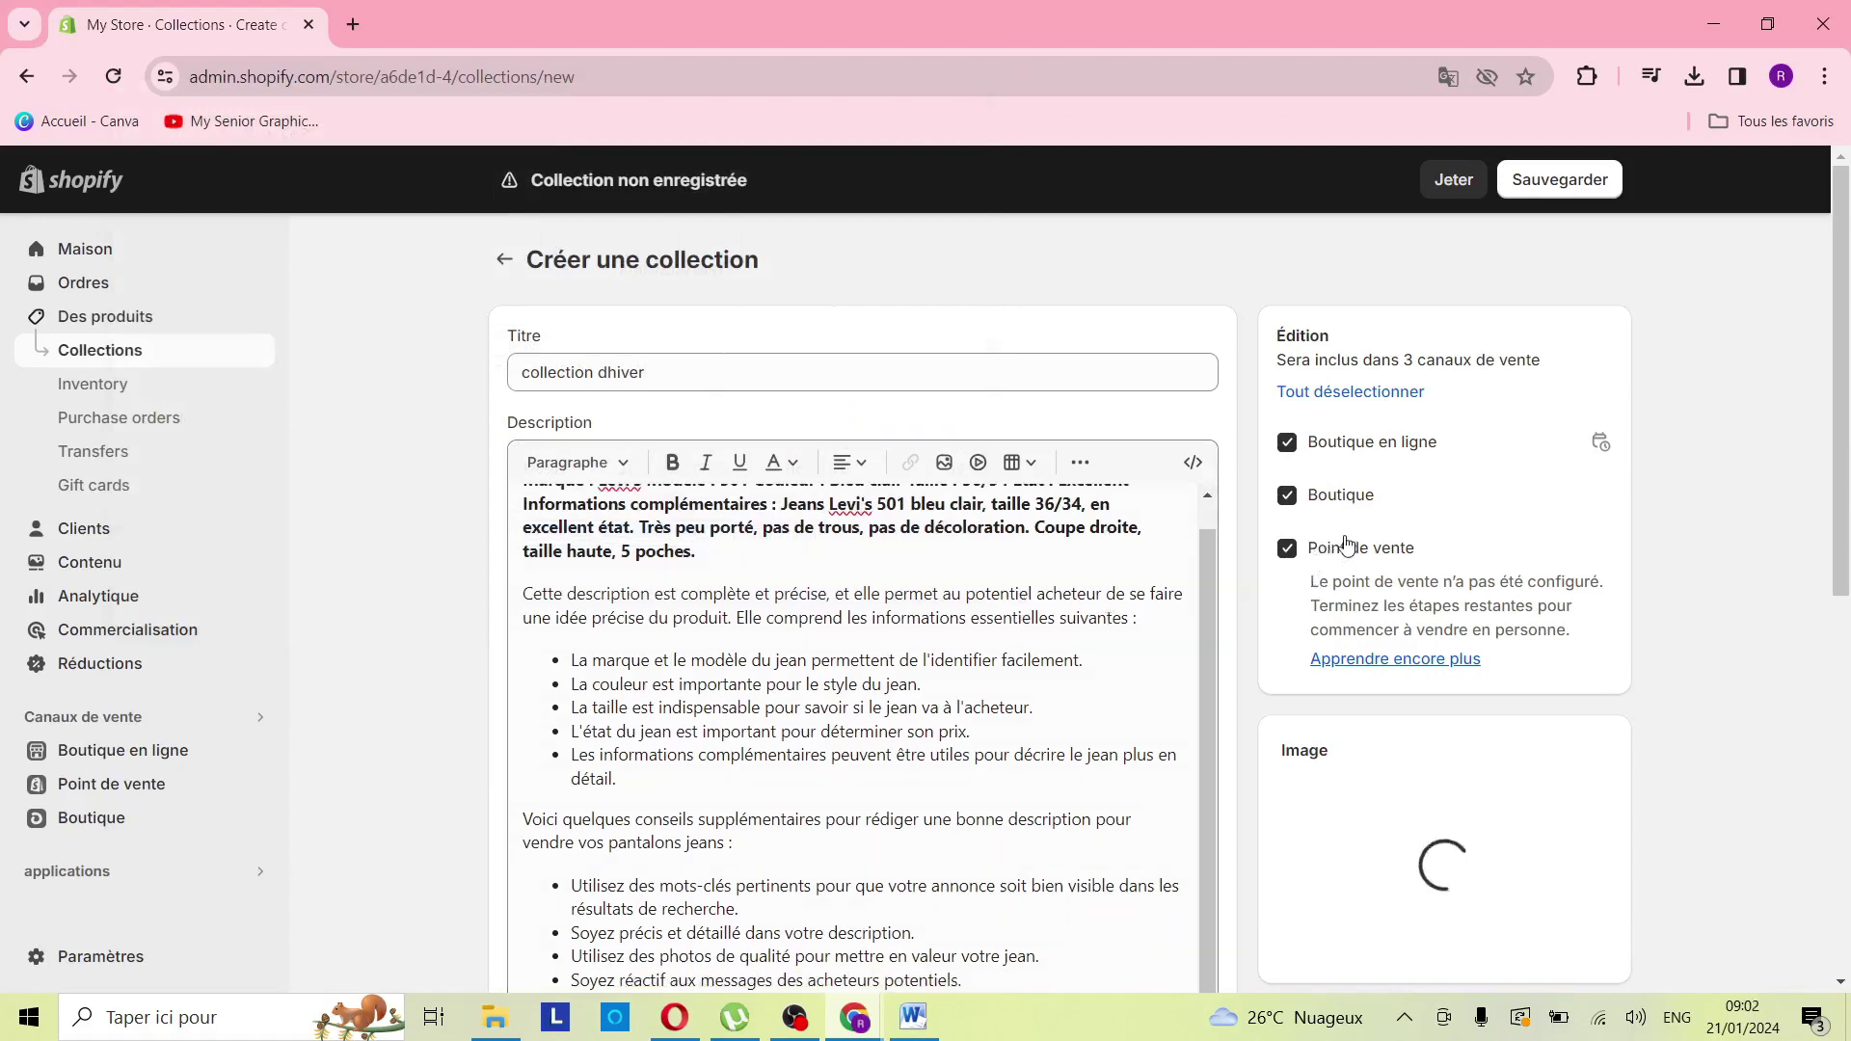
click(1289, 549)
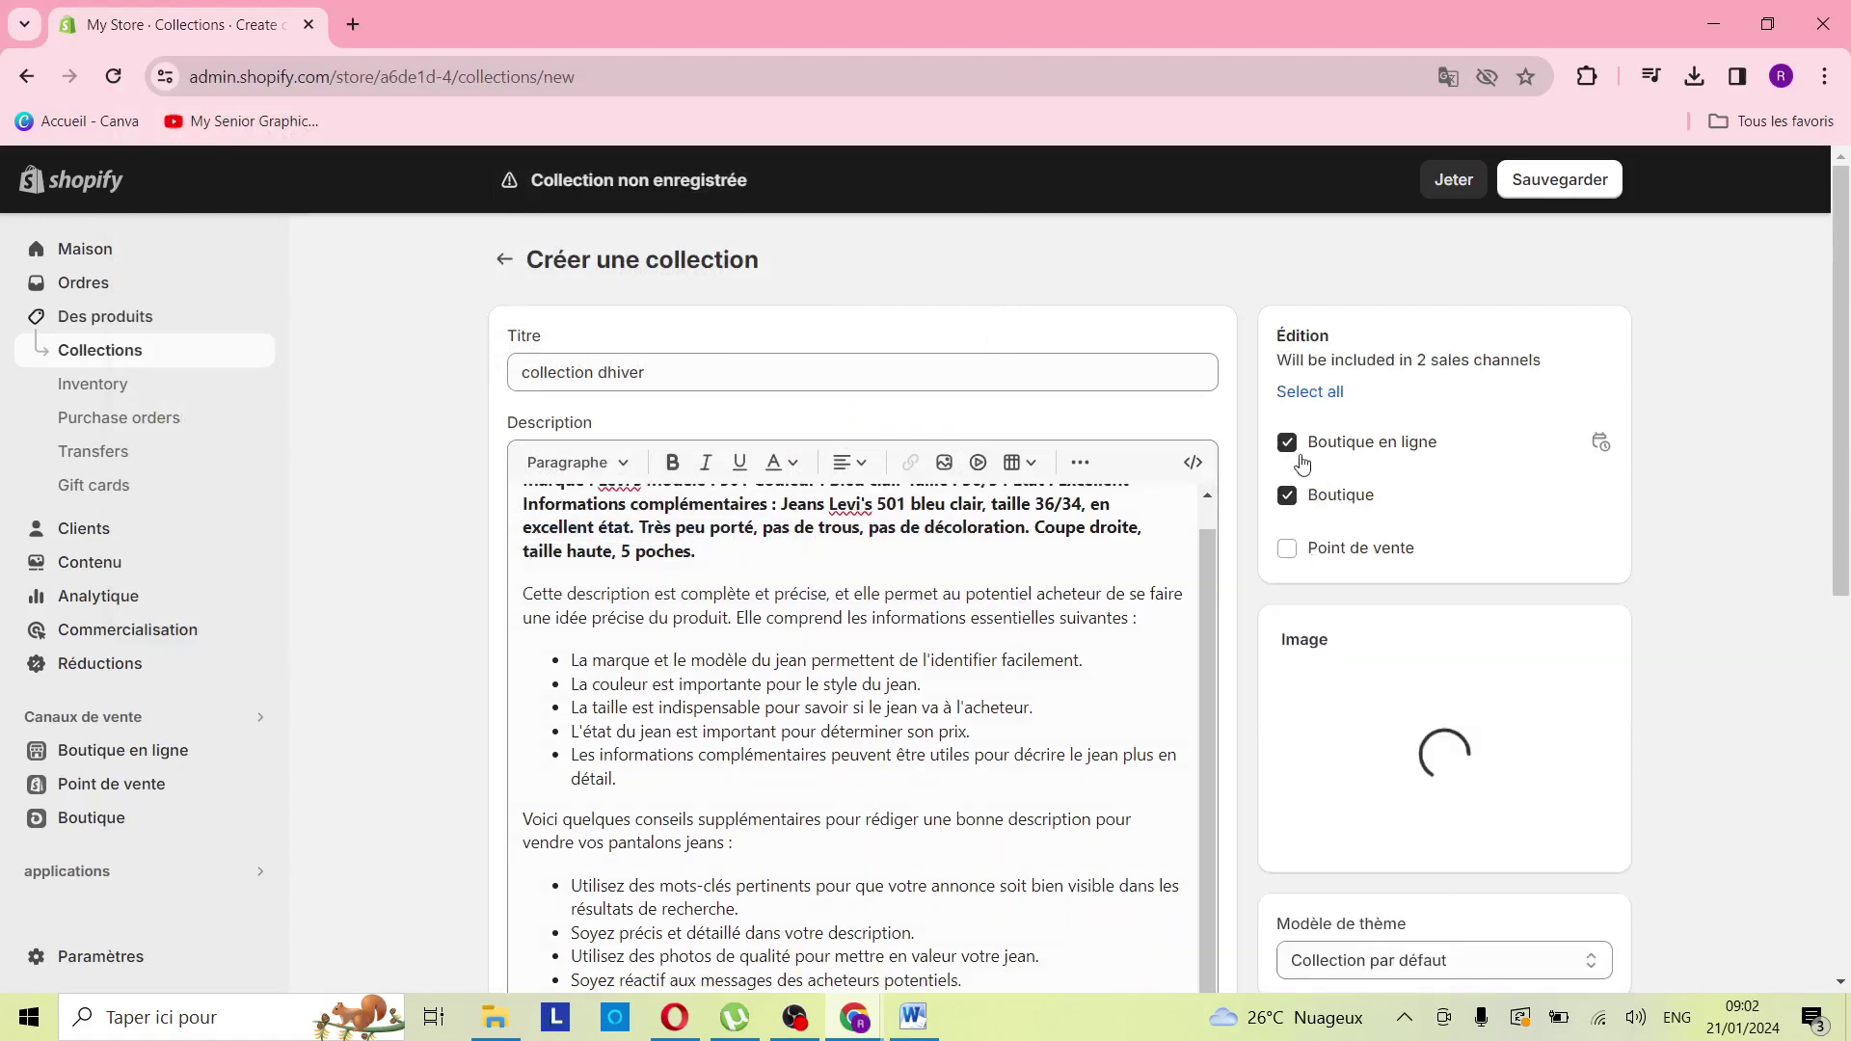
click(1310, 498)
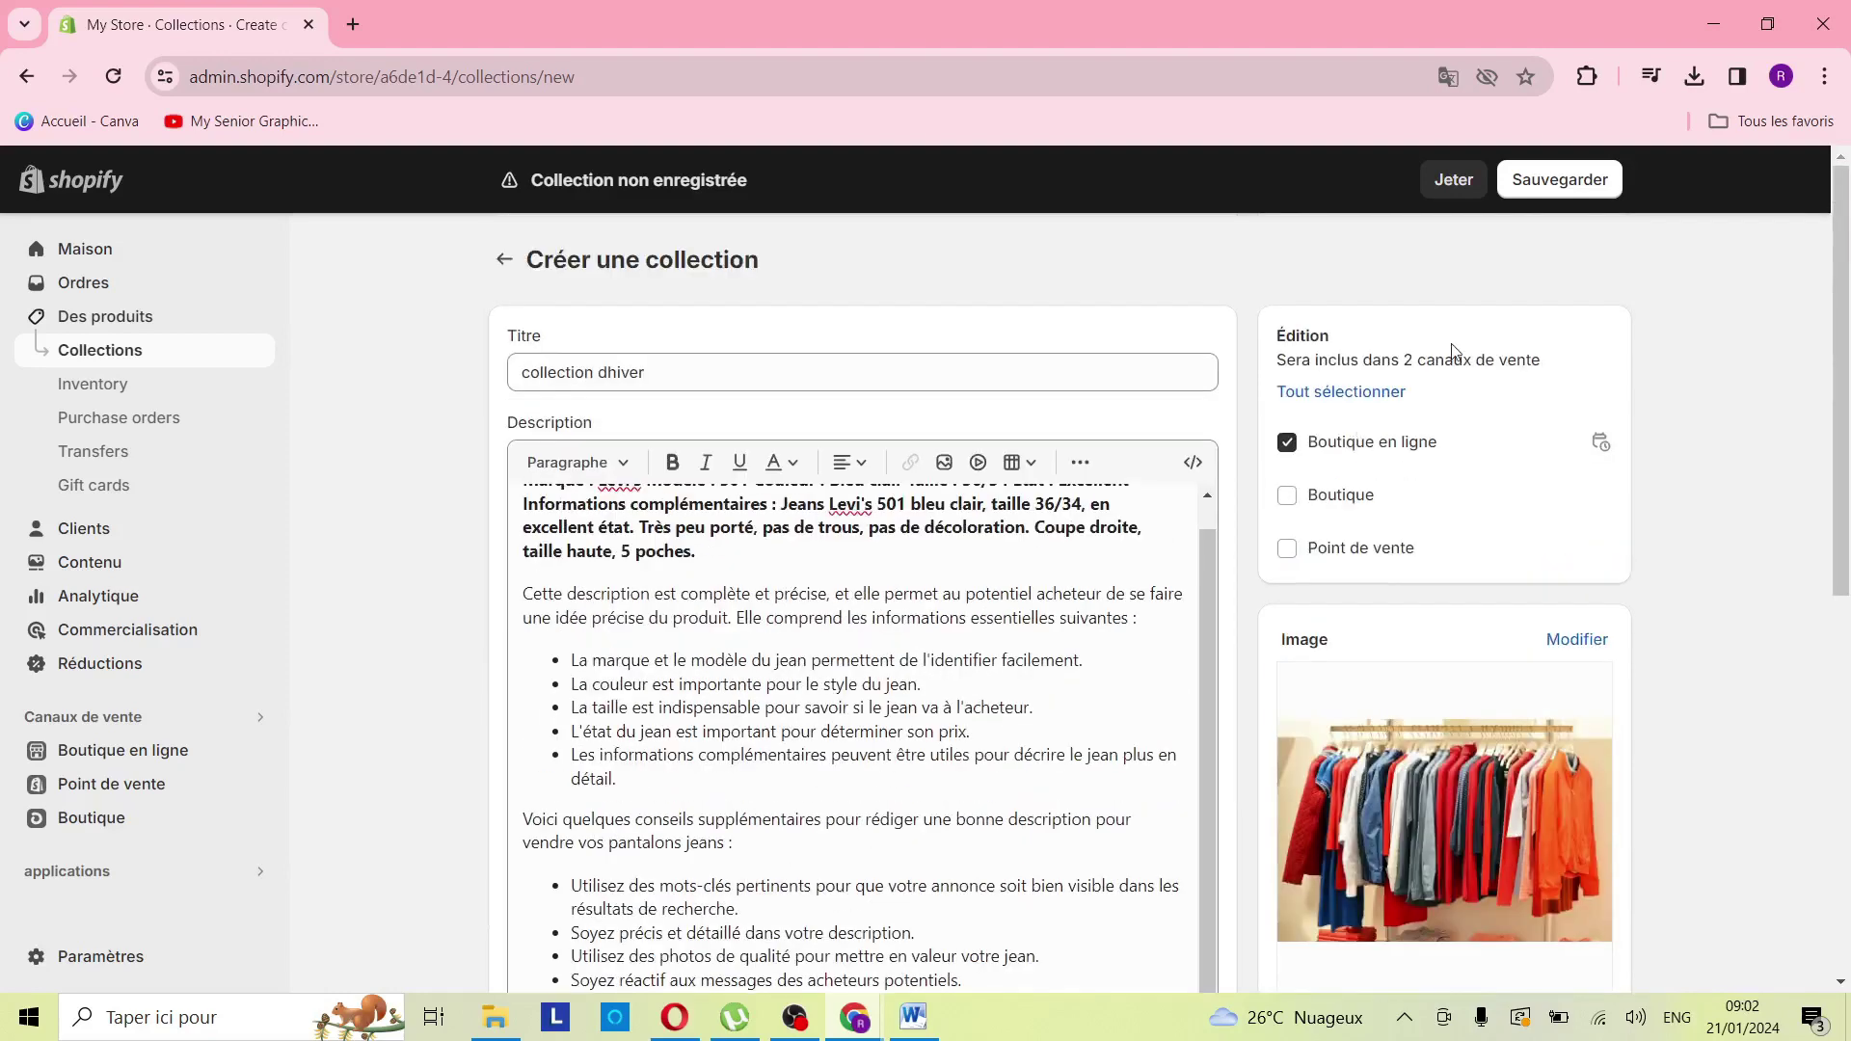
click(1562, 183)
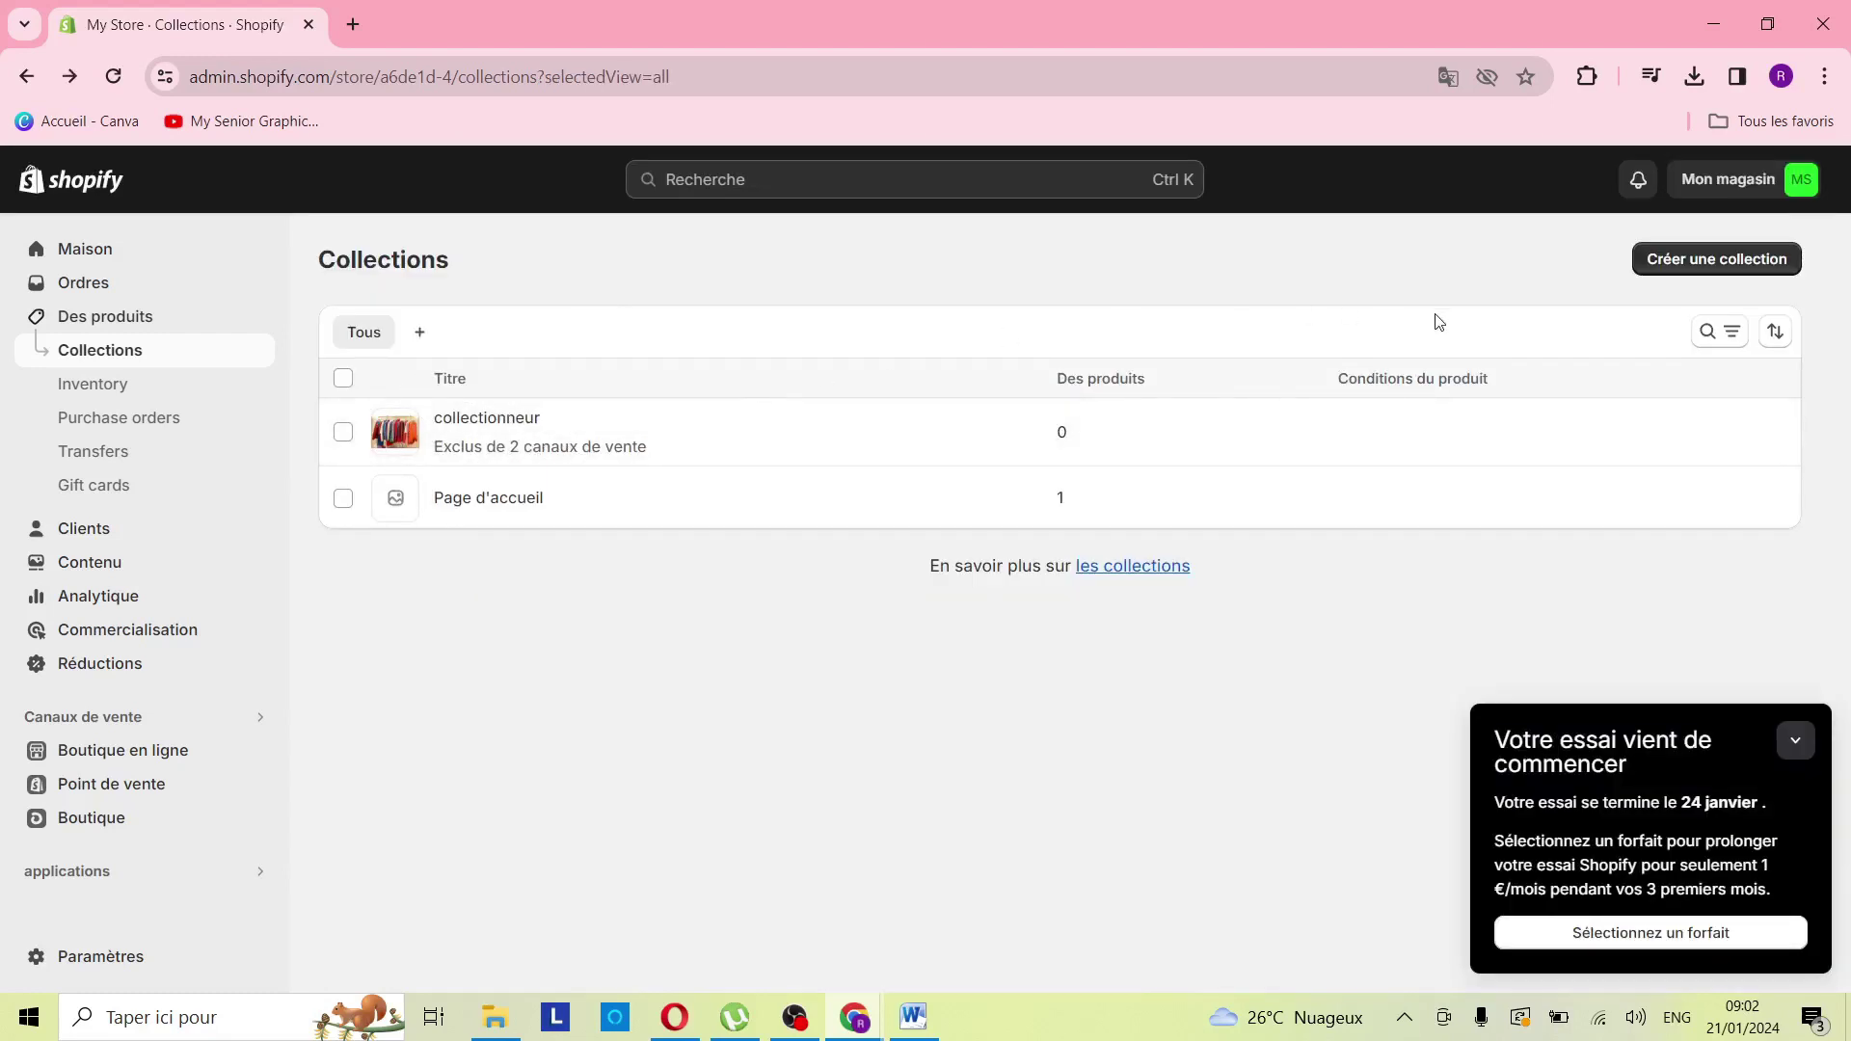
Step: Start creating another collection from the collections list
click(1670, 260)
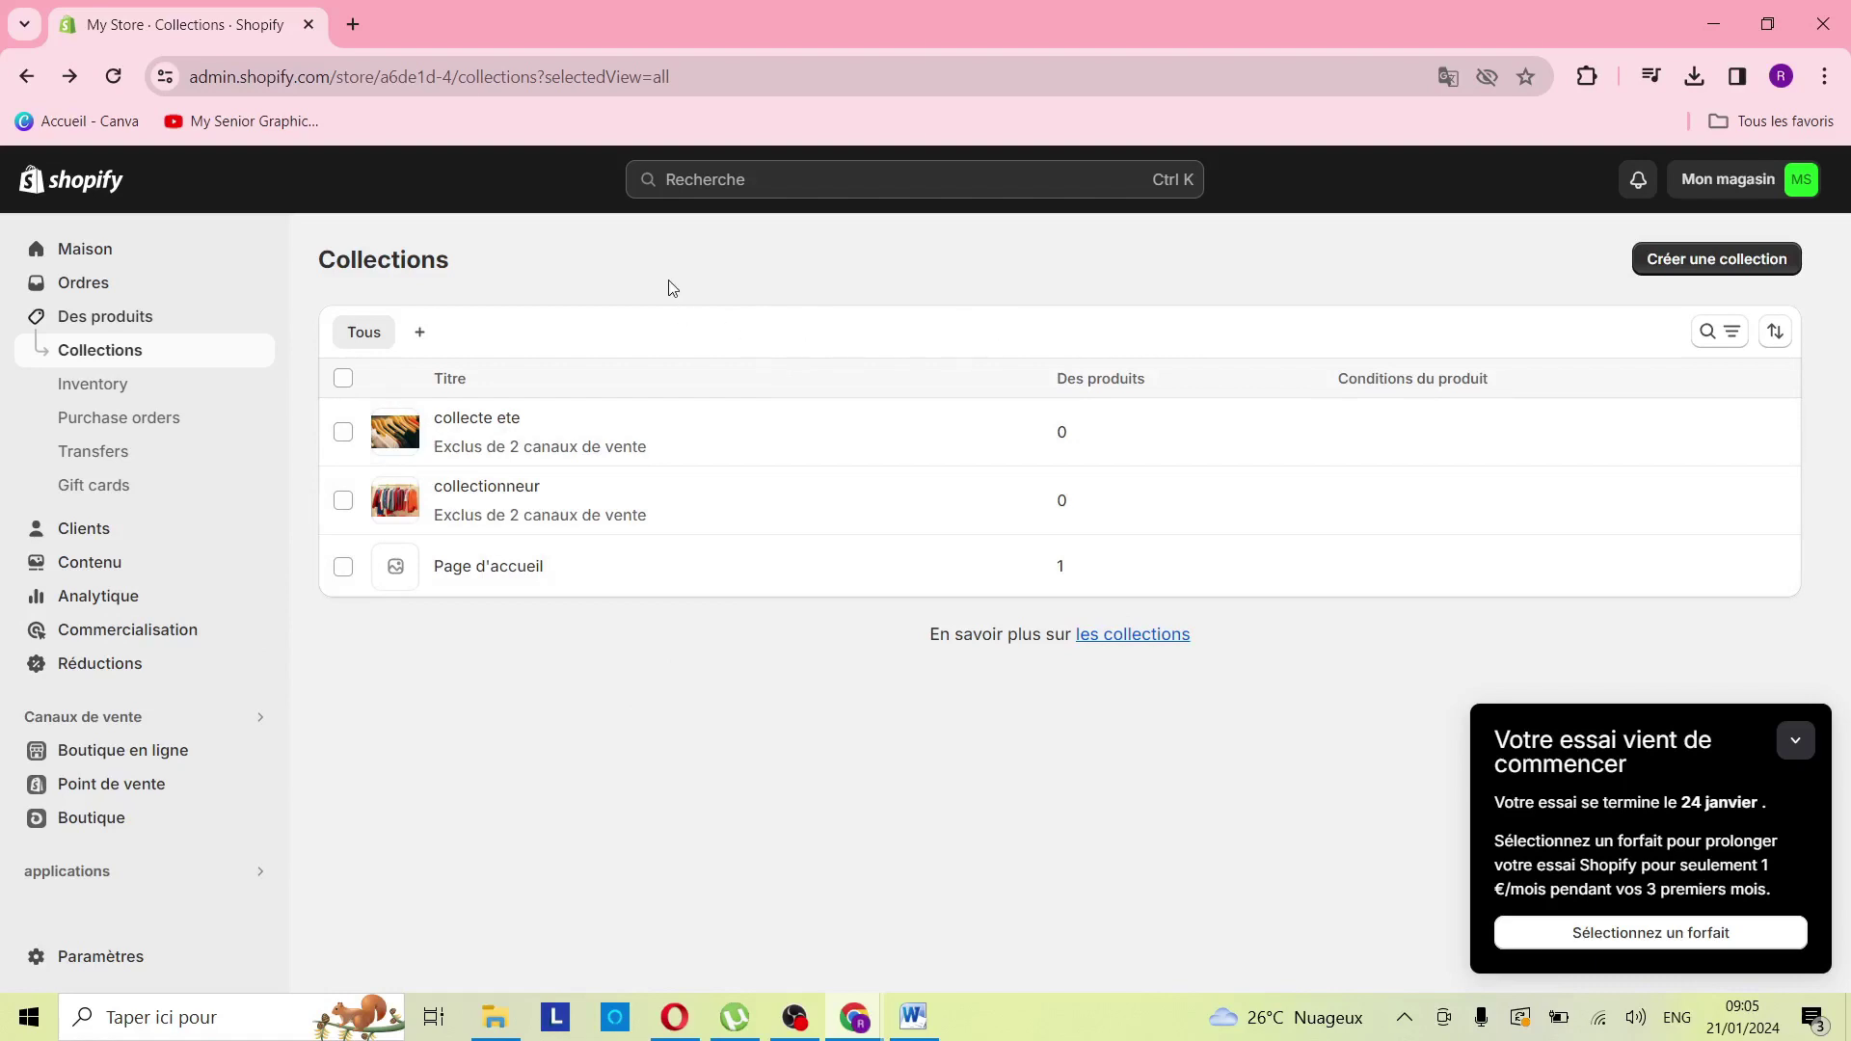
Step: Add the product "pantalon hiver" to the collection "collection dhiver" from the products list and save
click(115, 320)
click(343, 531)
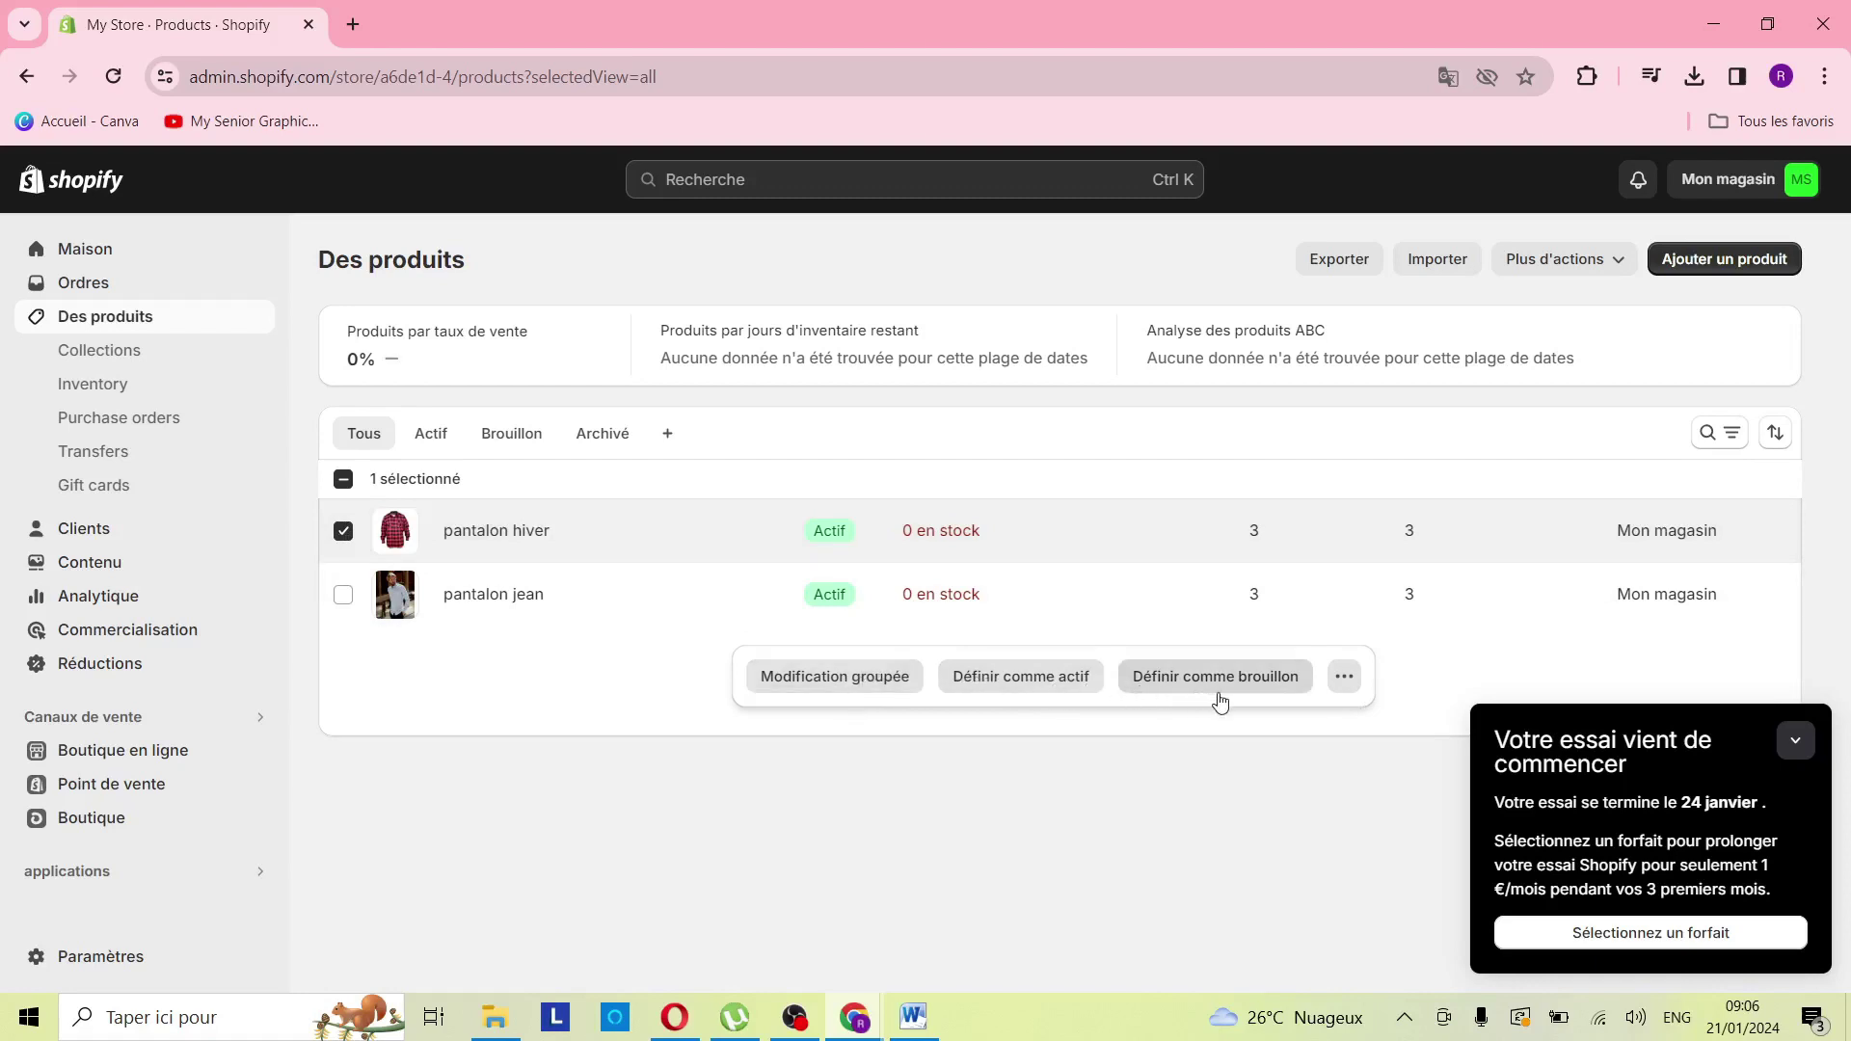
click(1354, 690)
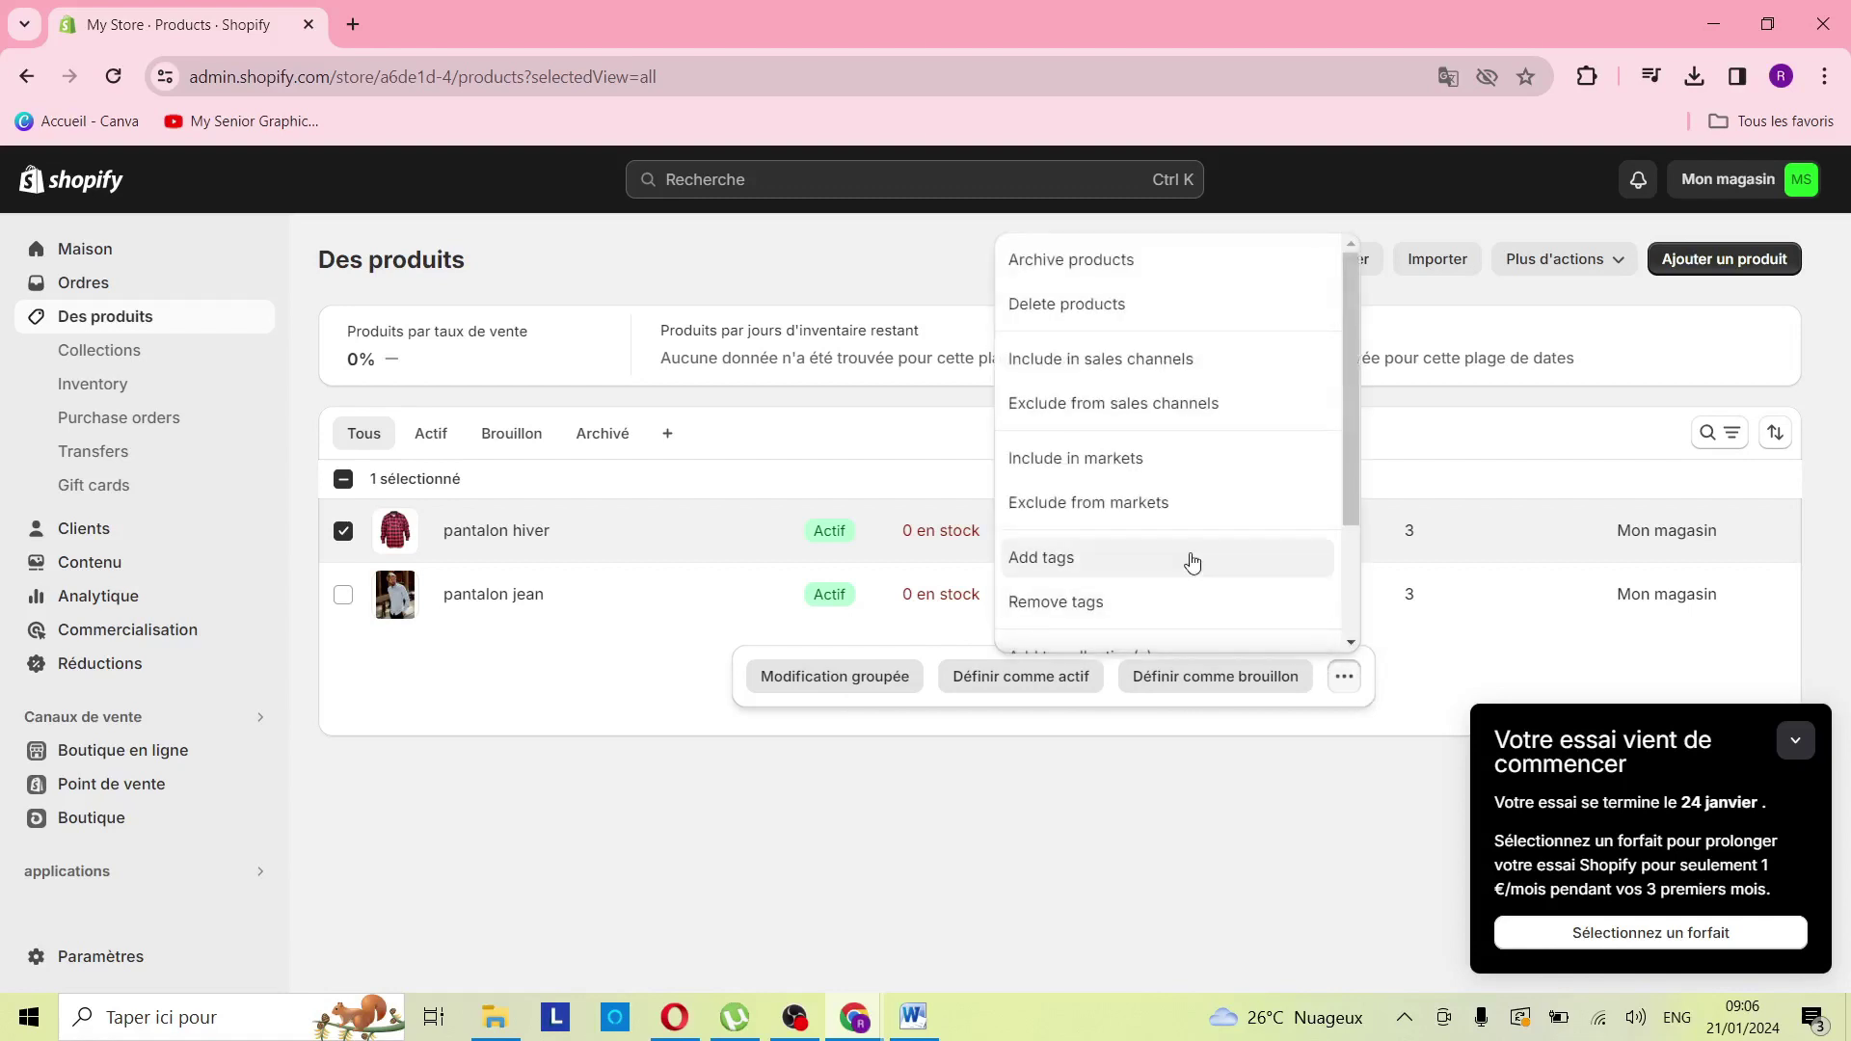
scroll(1124, 466, down, 2)
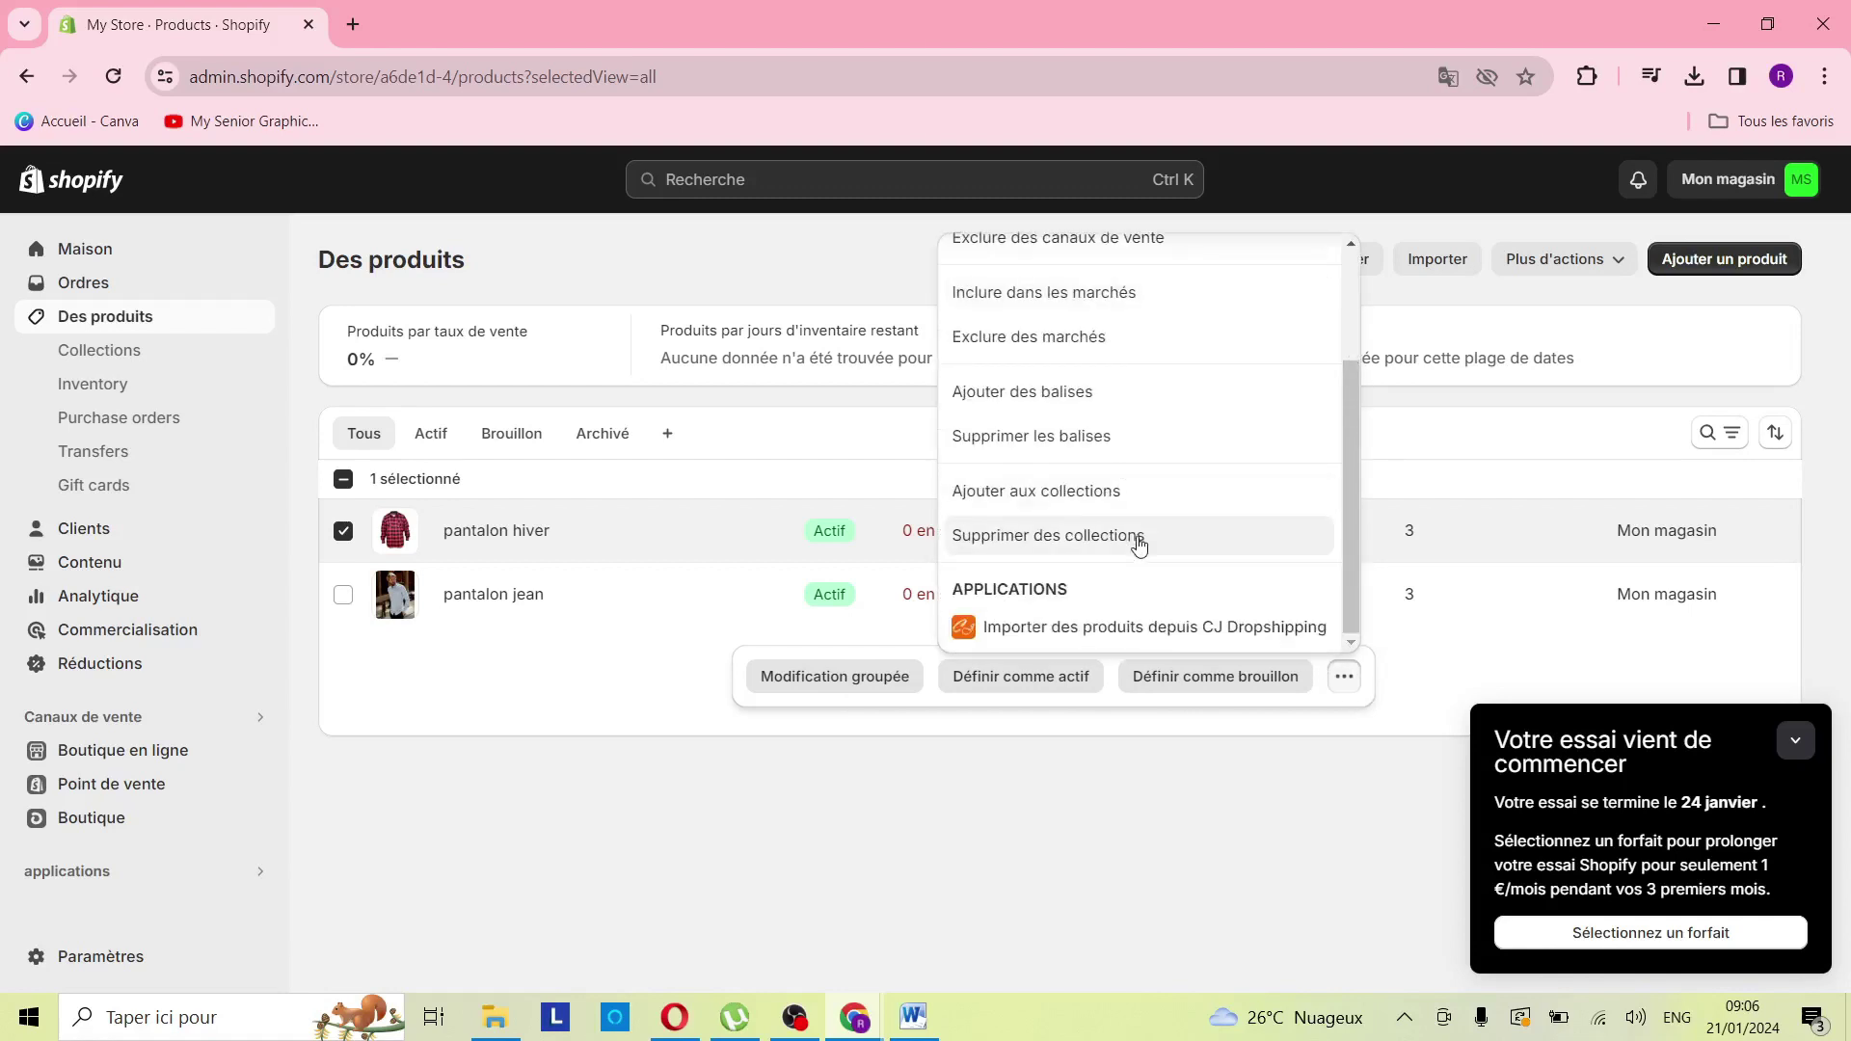
scroll(1121, 541, up, 2)
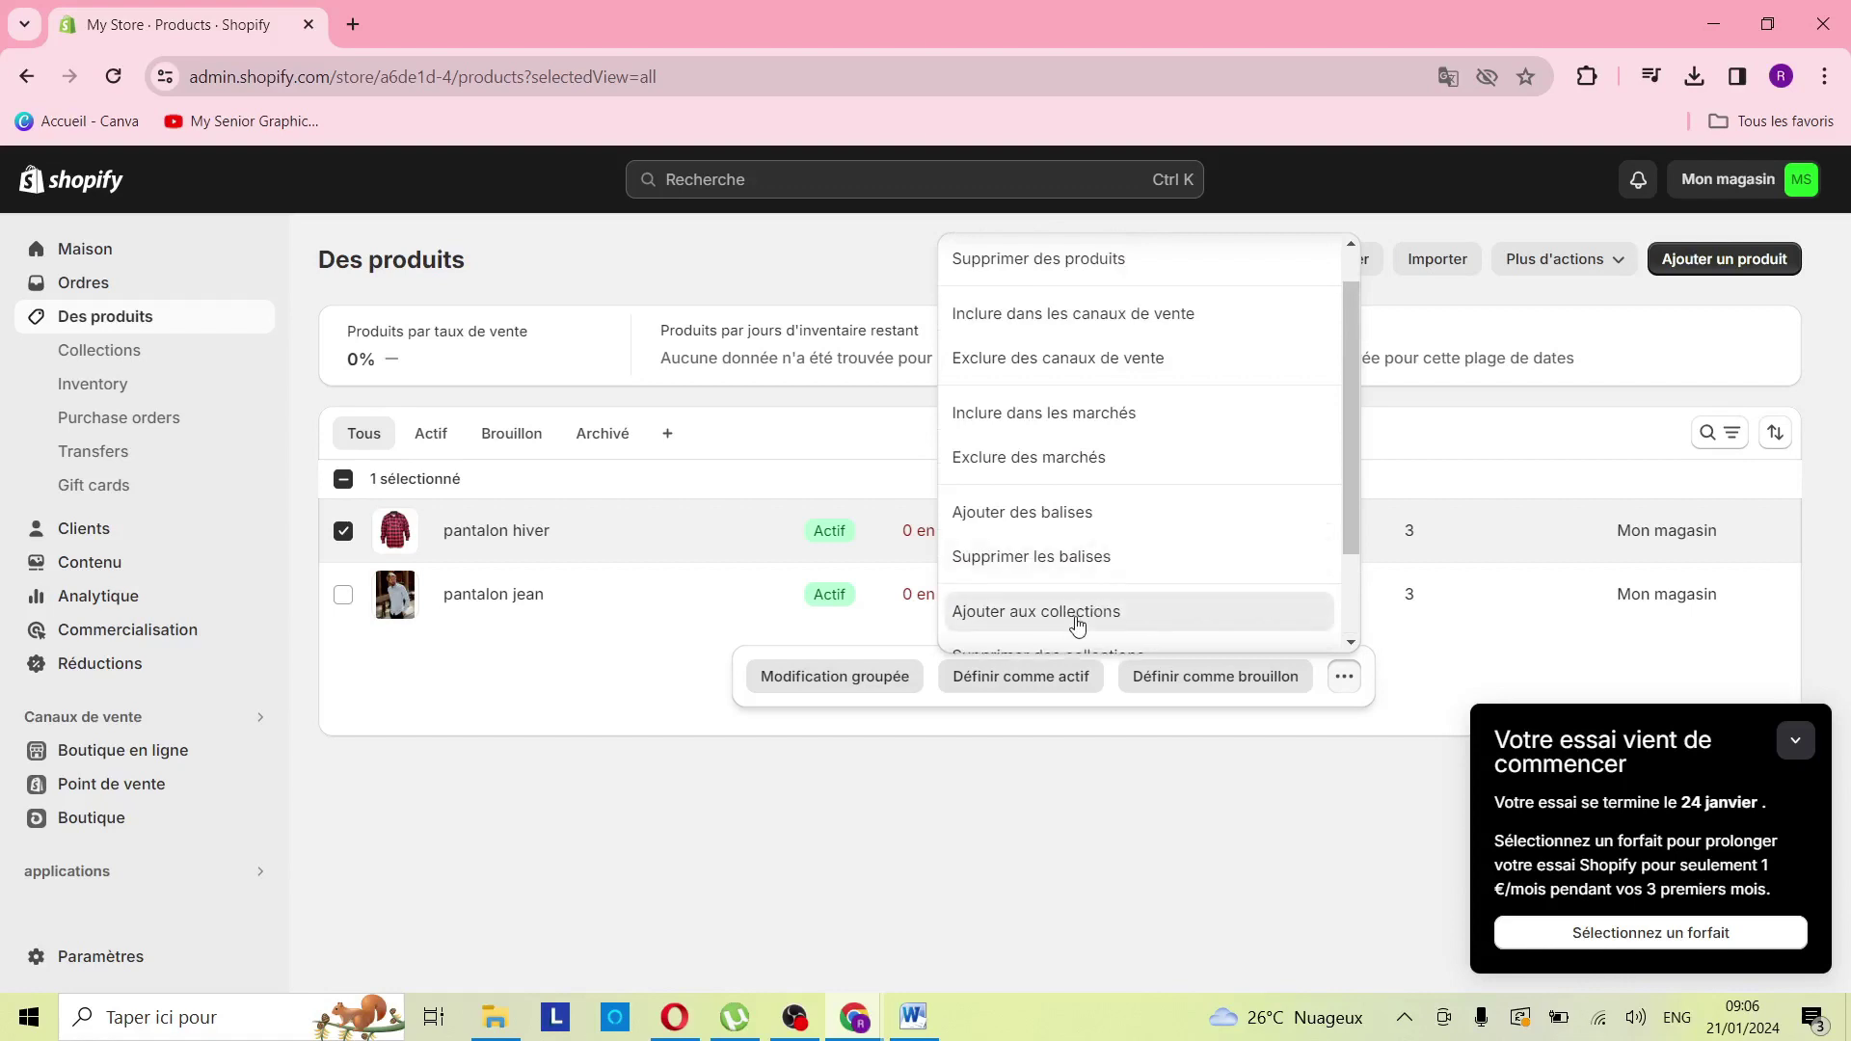
click(1077, 614)
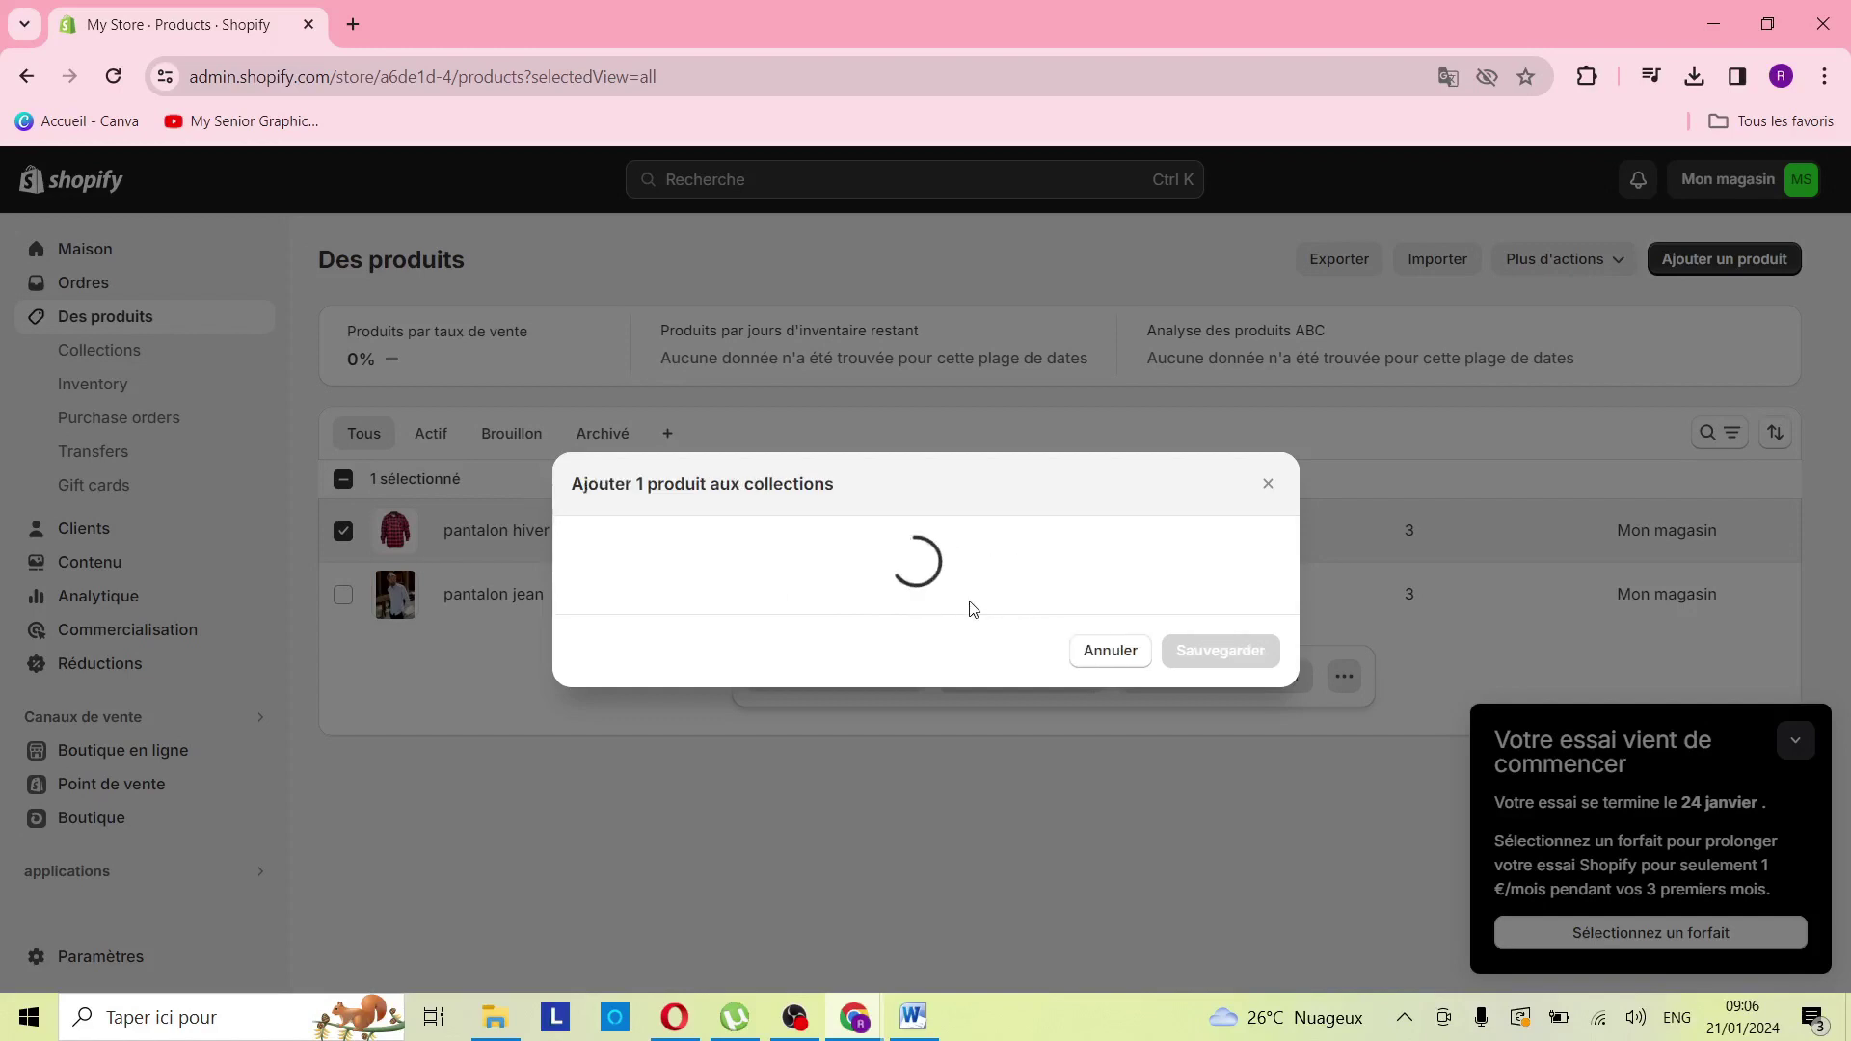
click(610, 569)
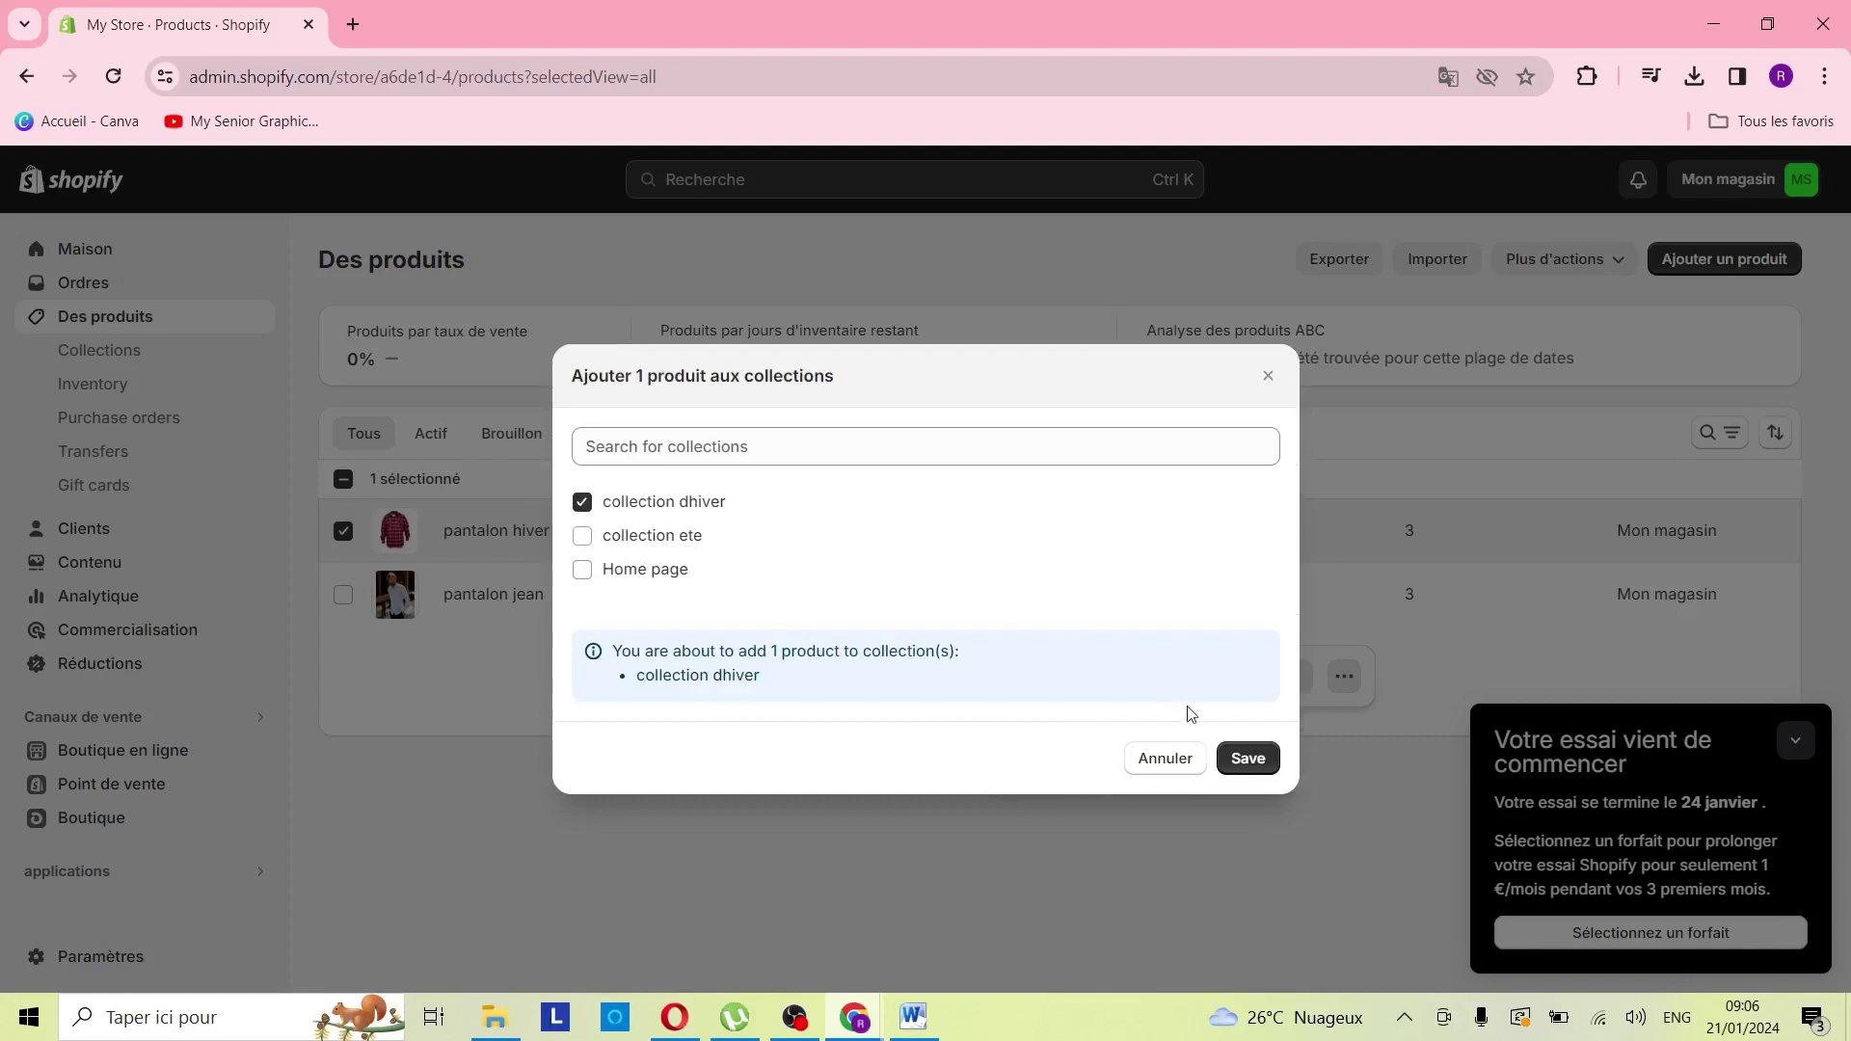
click(1259, 758)
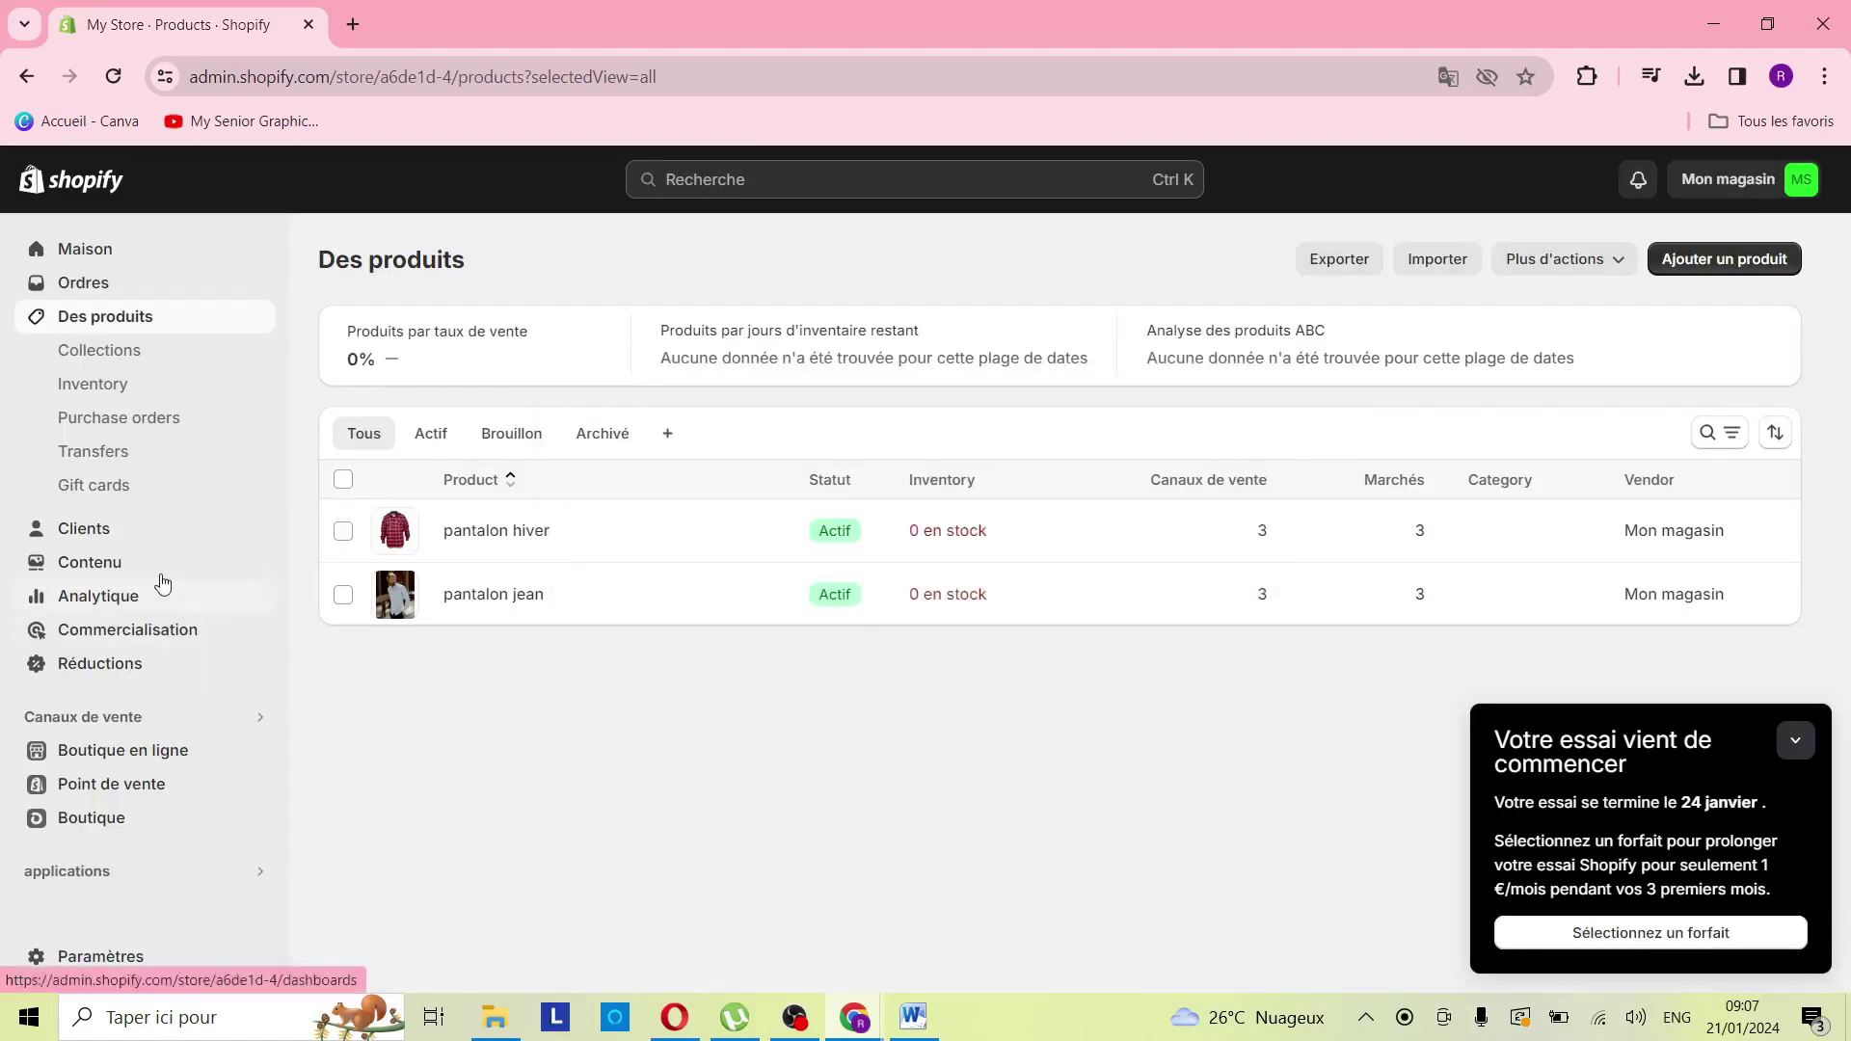
Step: Add the product "pantalon jean" to the collection "collection ete" and save the assignment
click(344, 595)
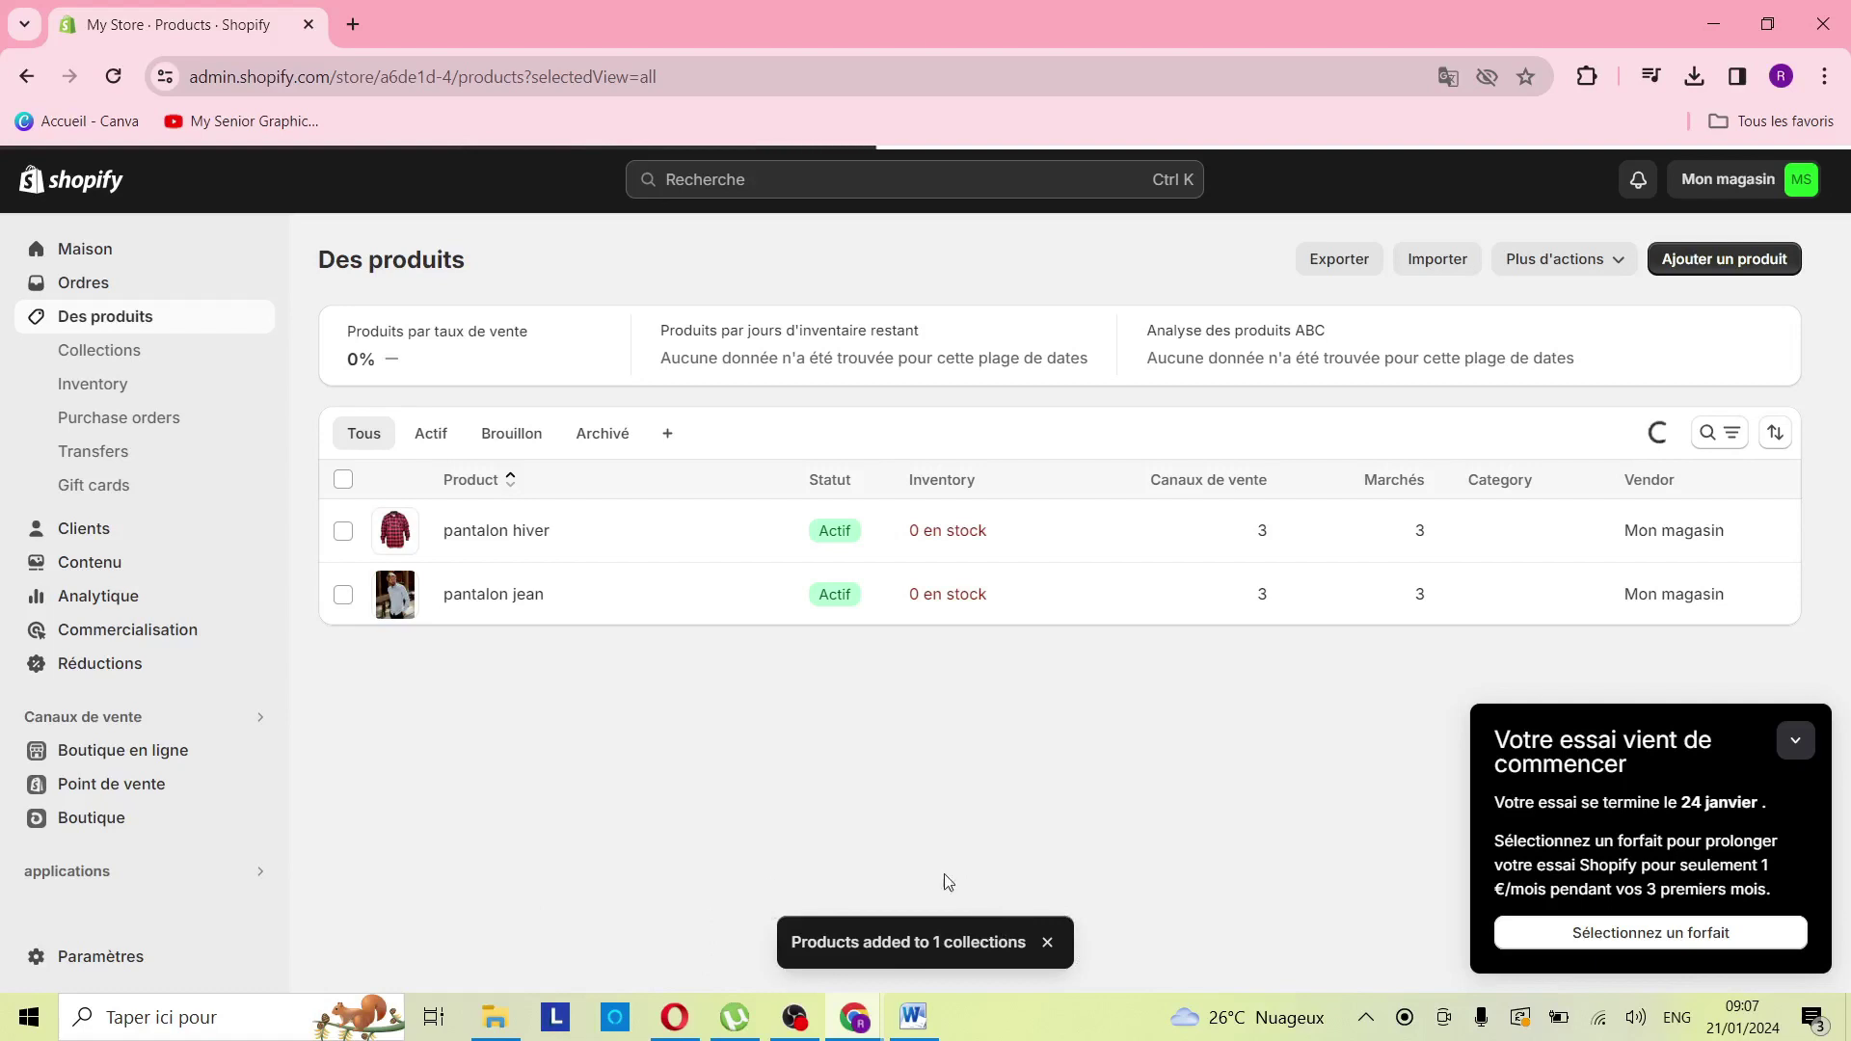
click(344, 595)
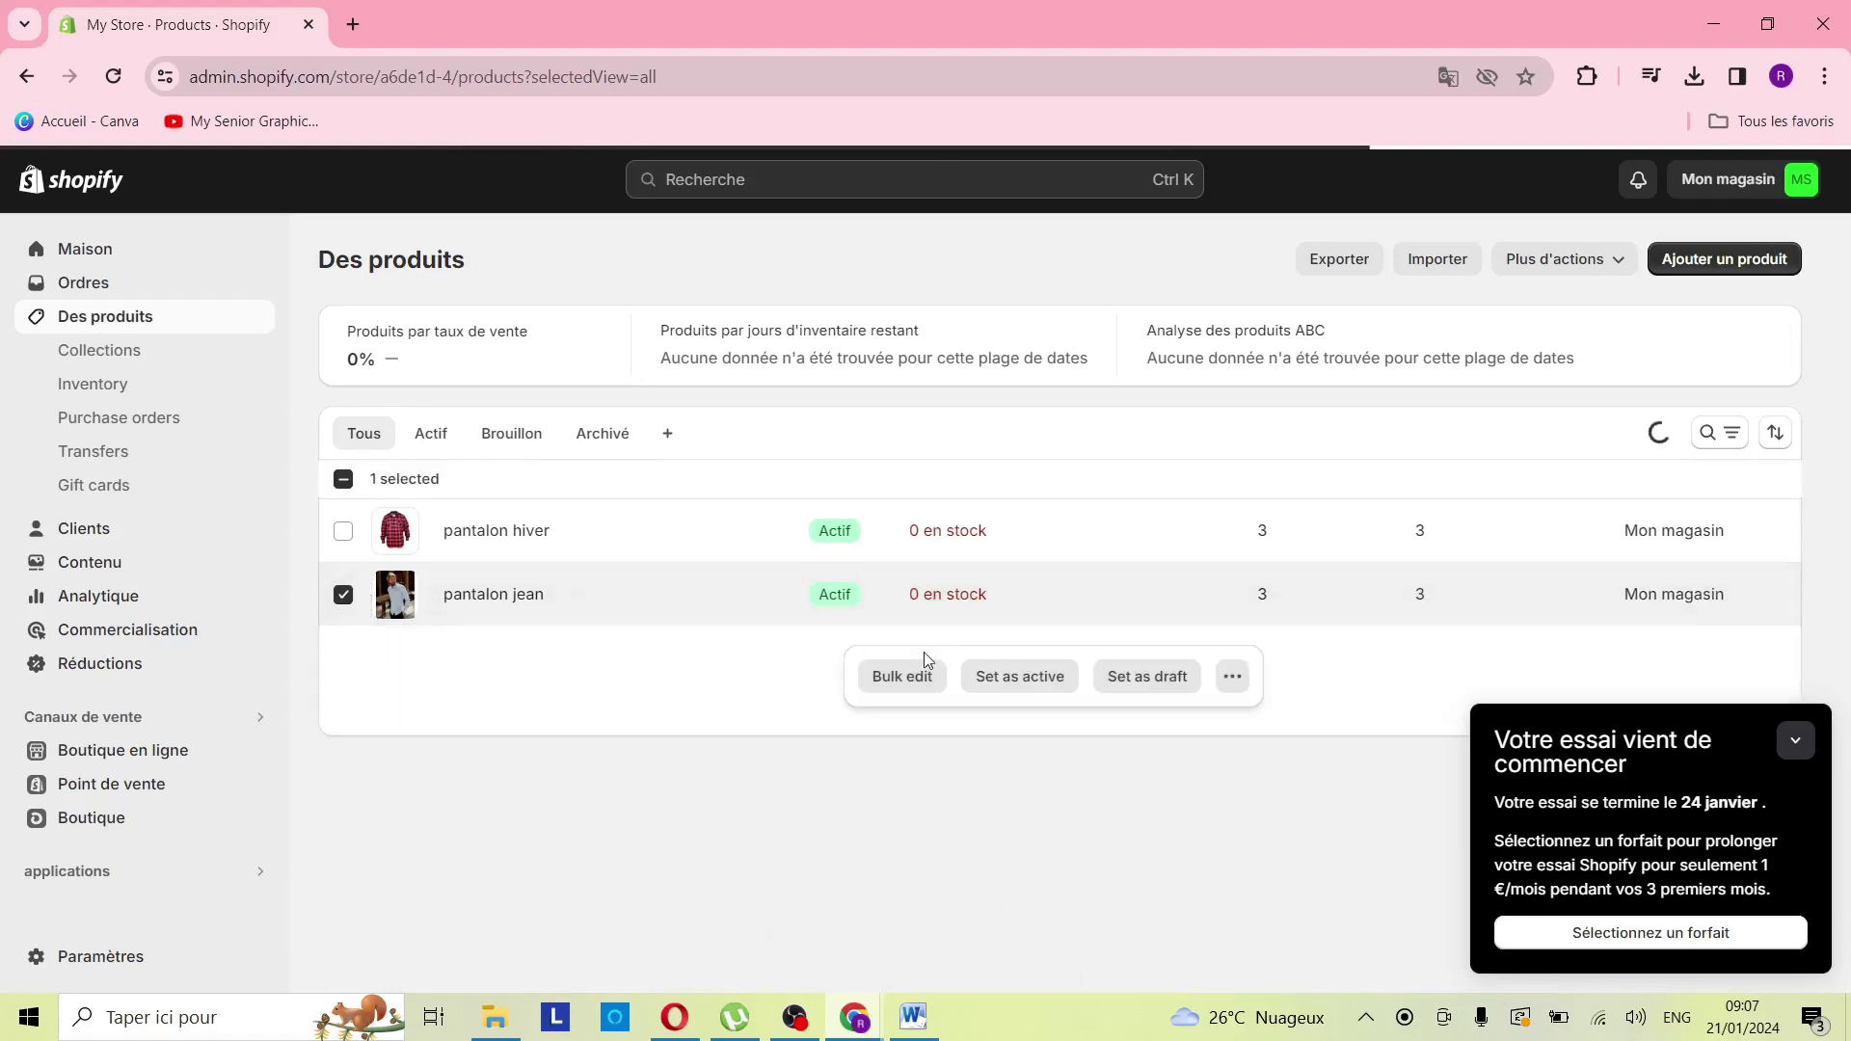
click(1344, 676)
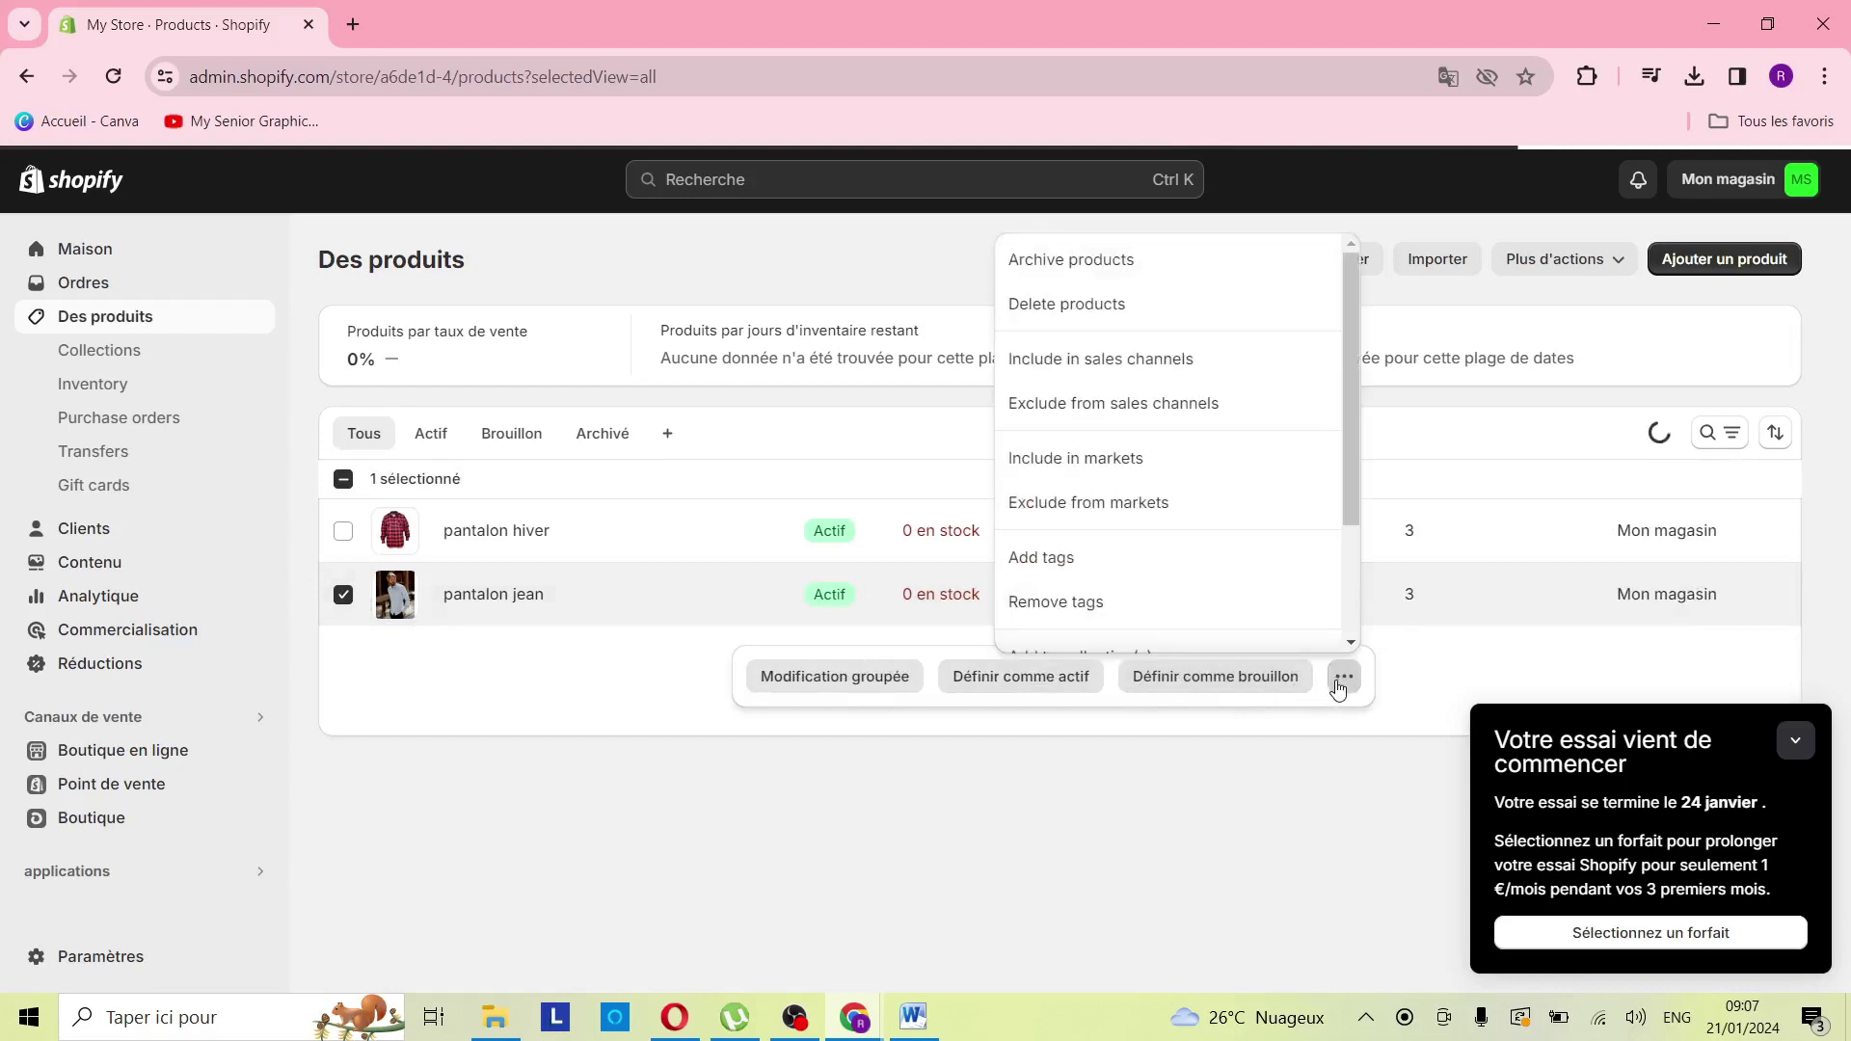
scroll(1073, 531, down, 1)
scroll(1073, 531, down, 1)
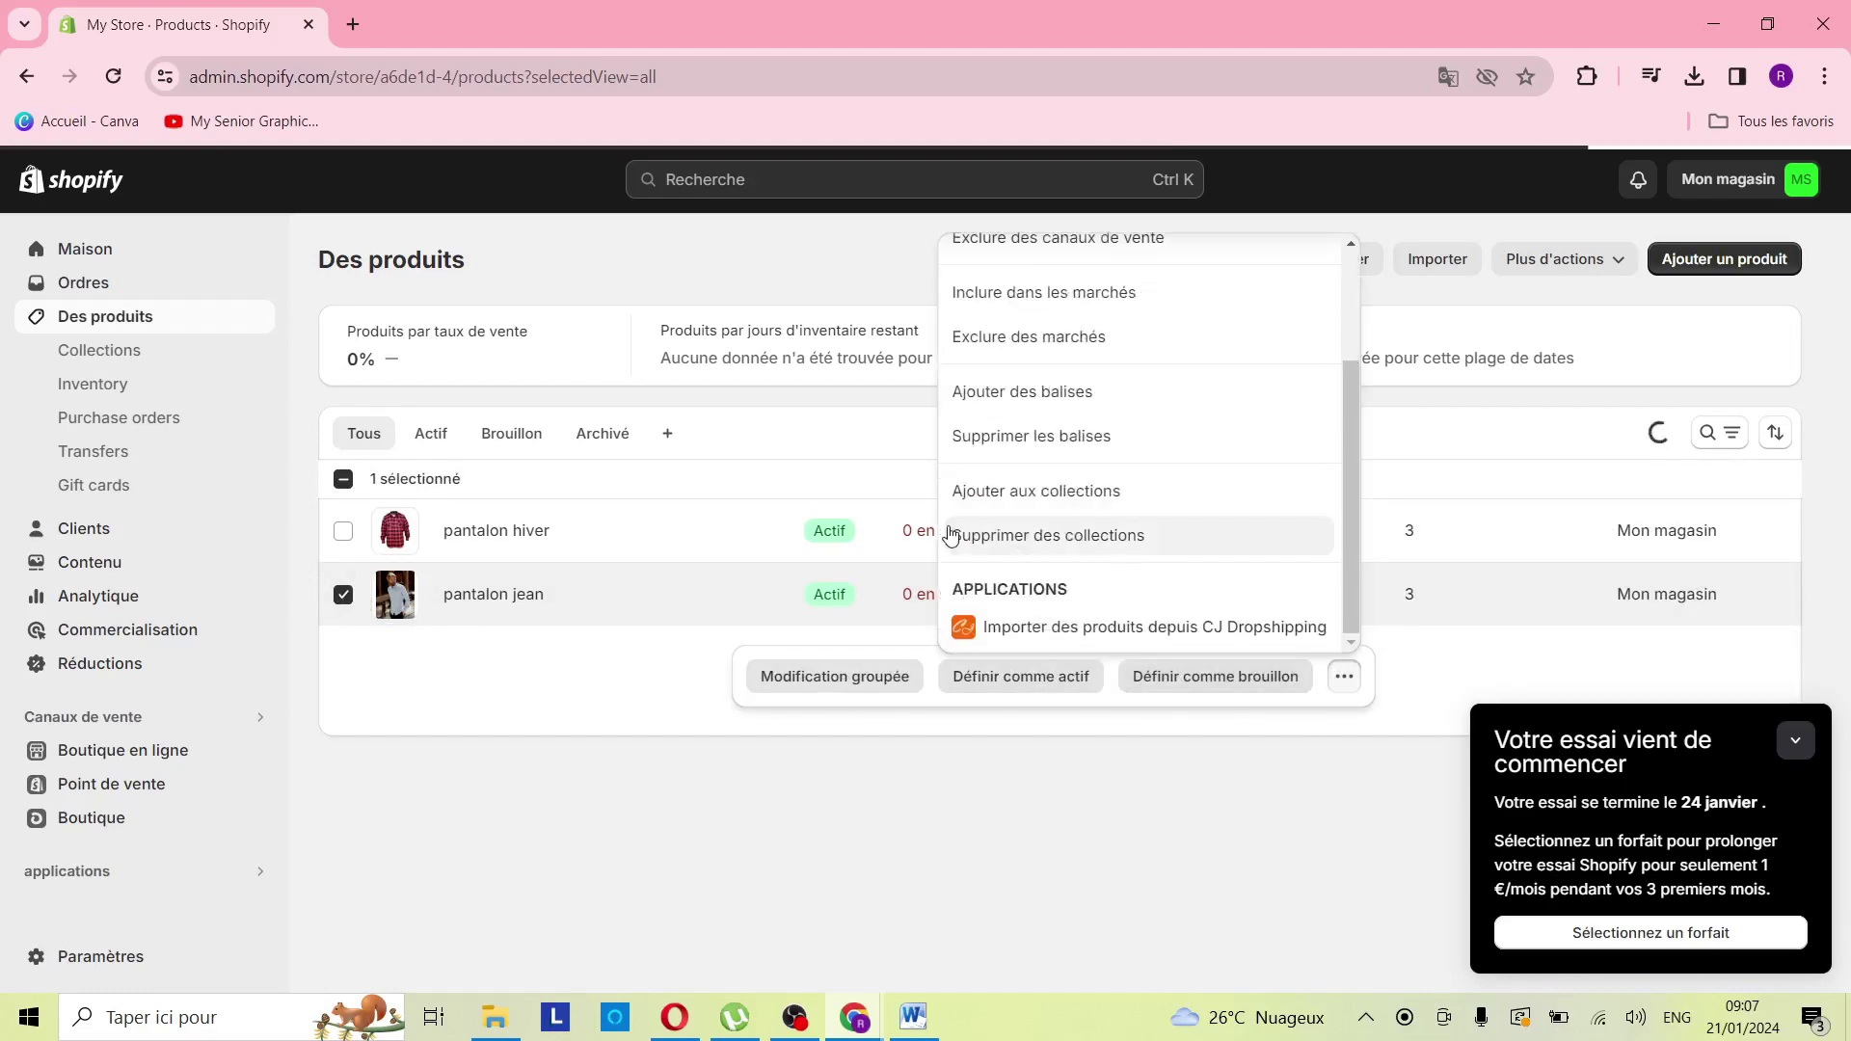
click(1089, 512)
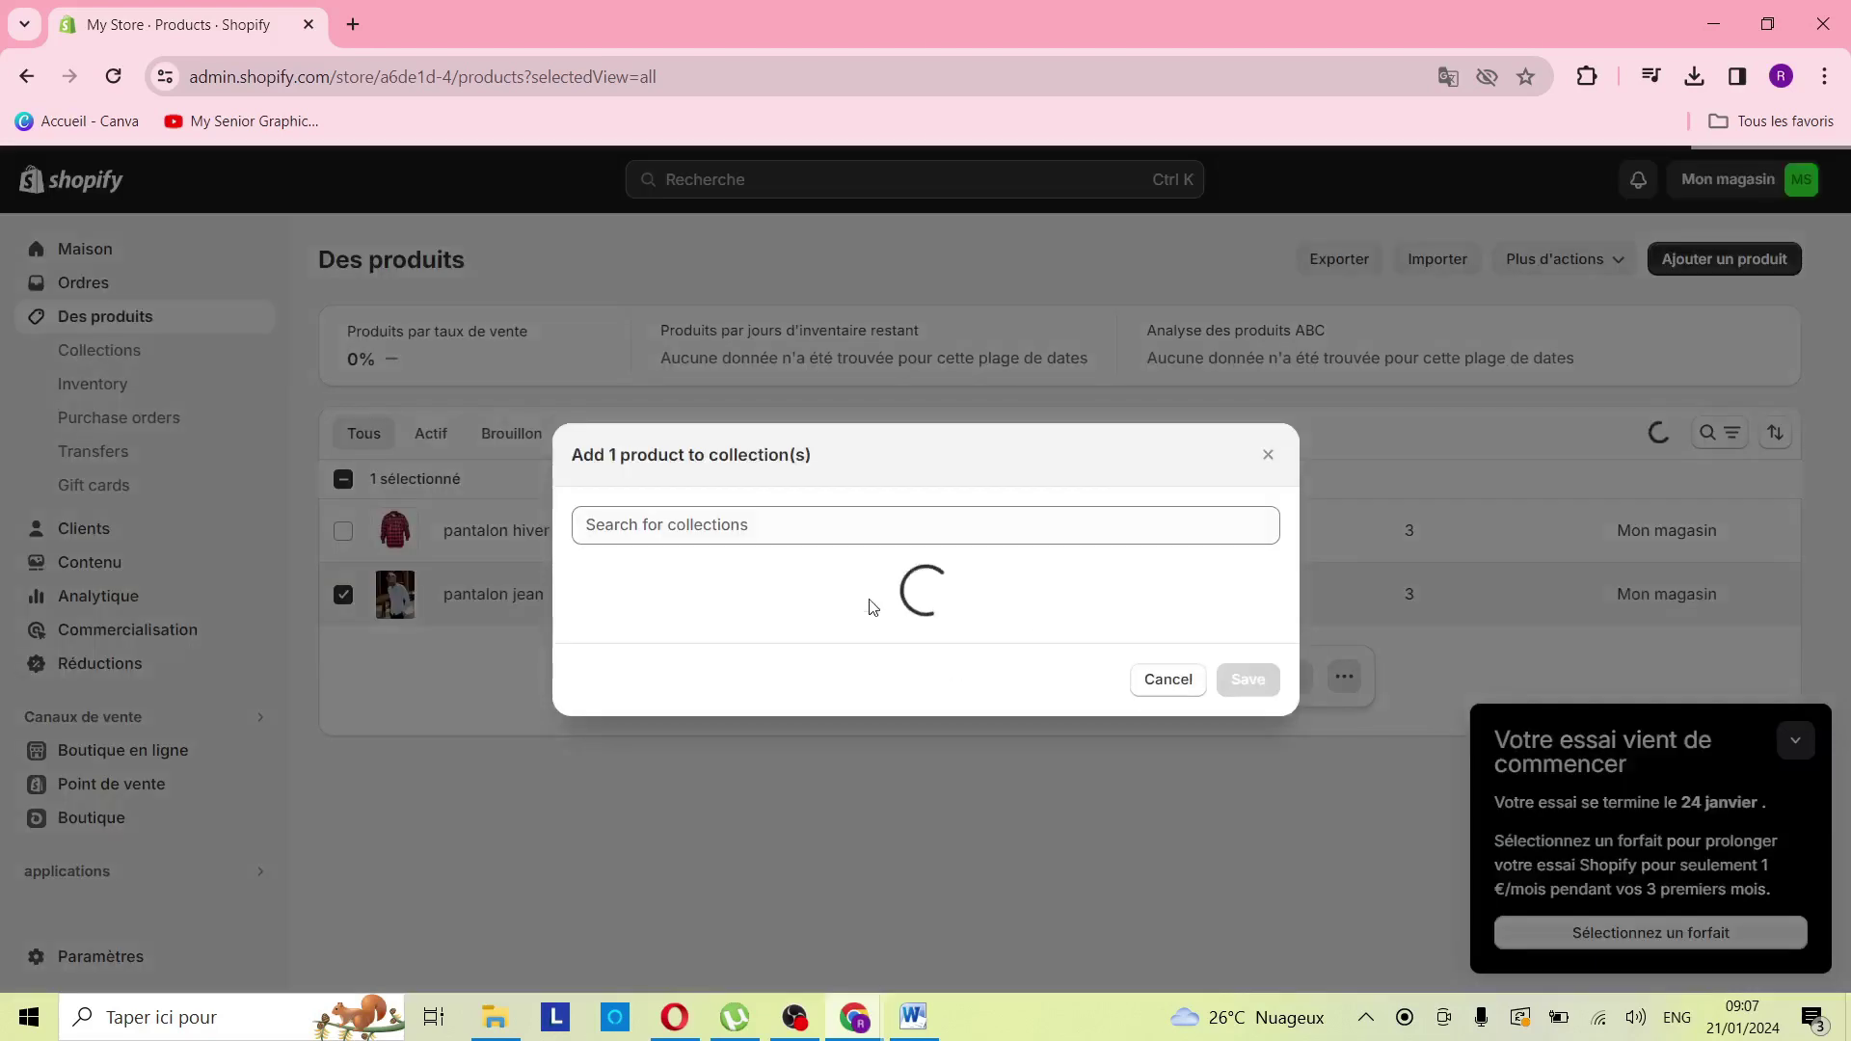
click(679, 598)
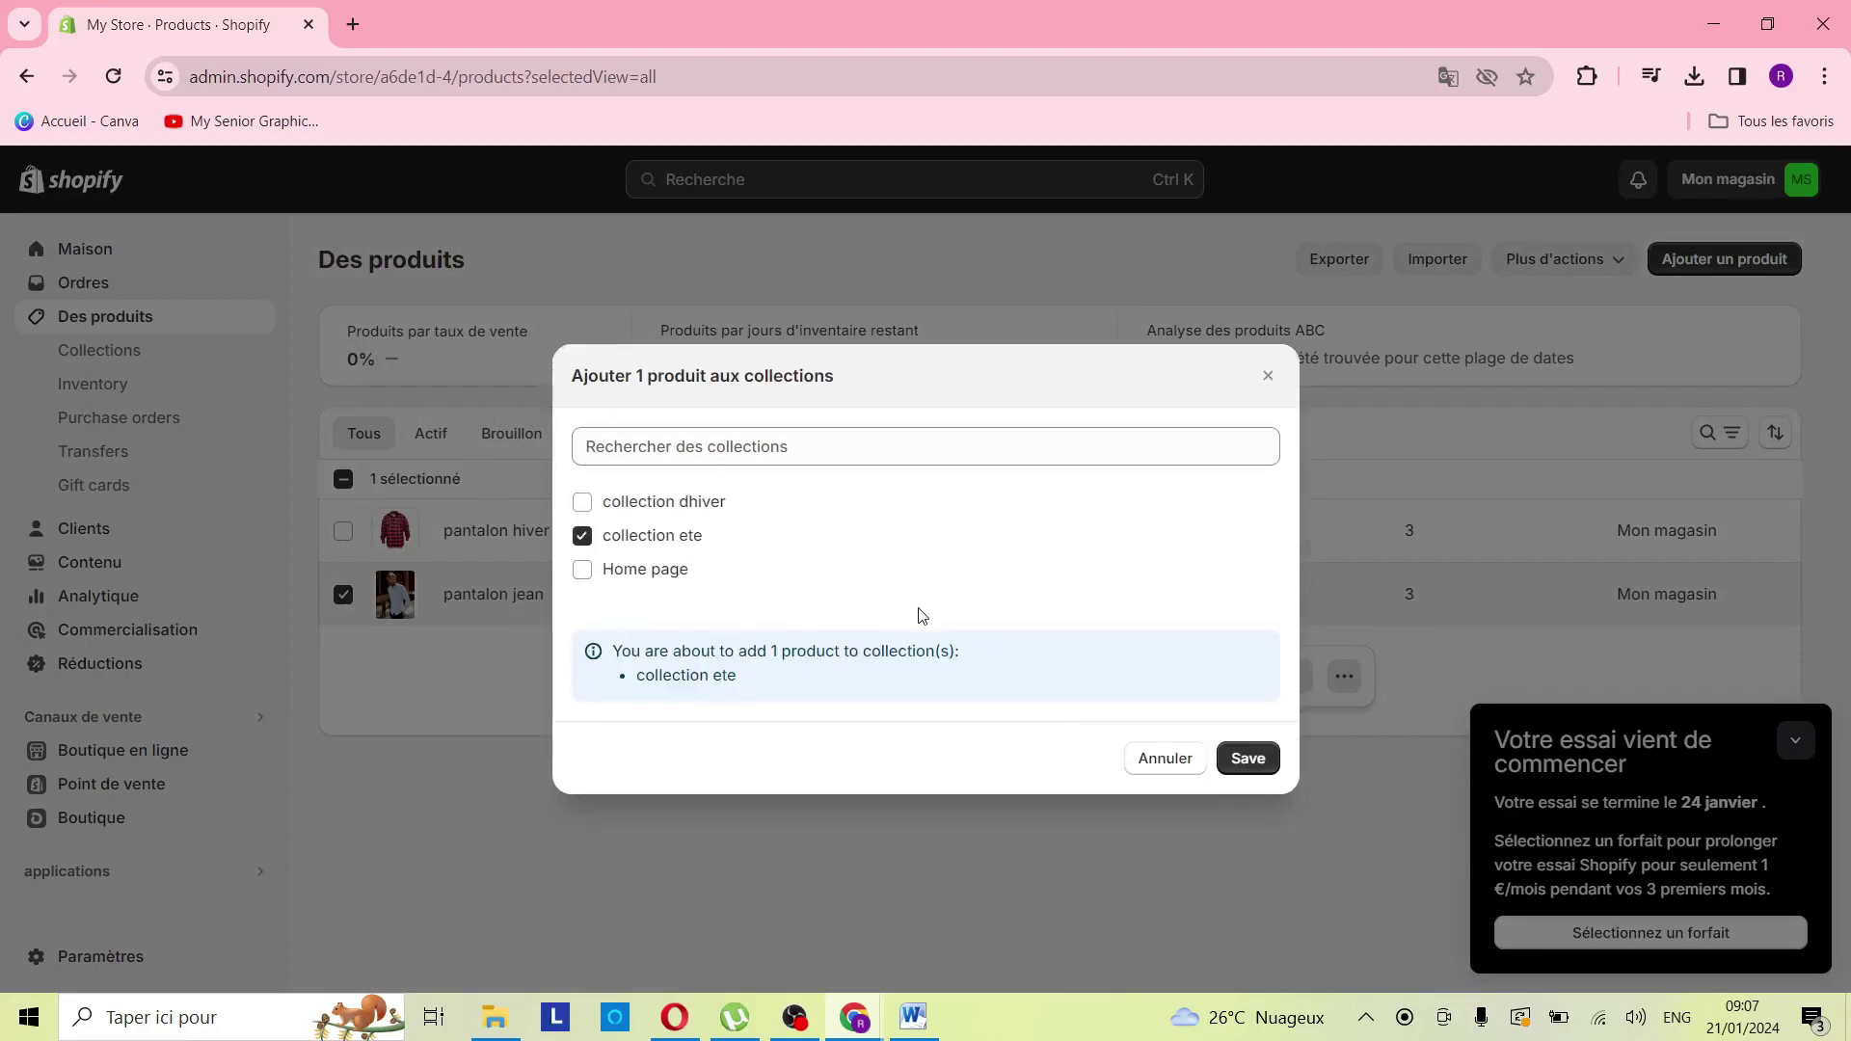
click(1250, 759)
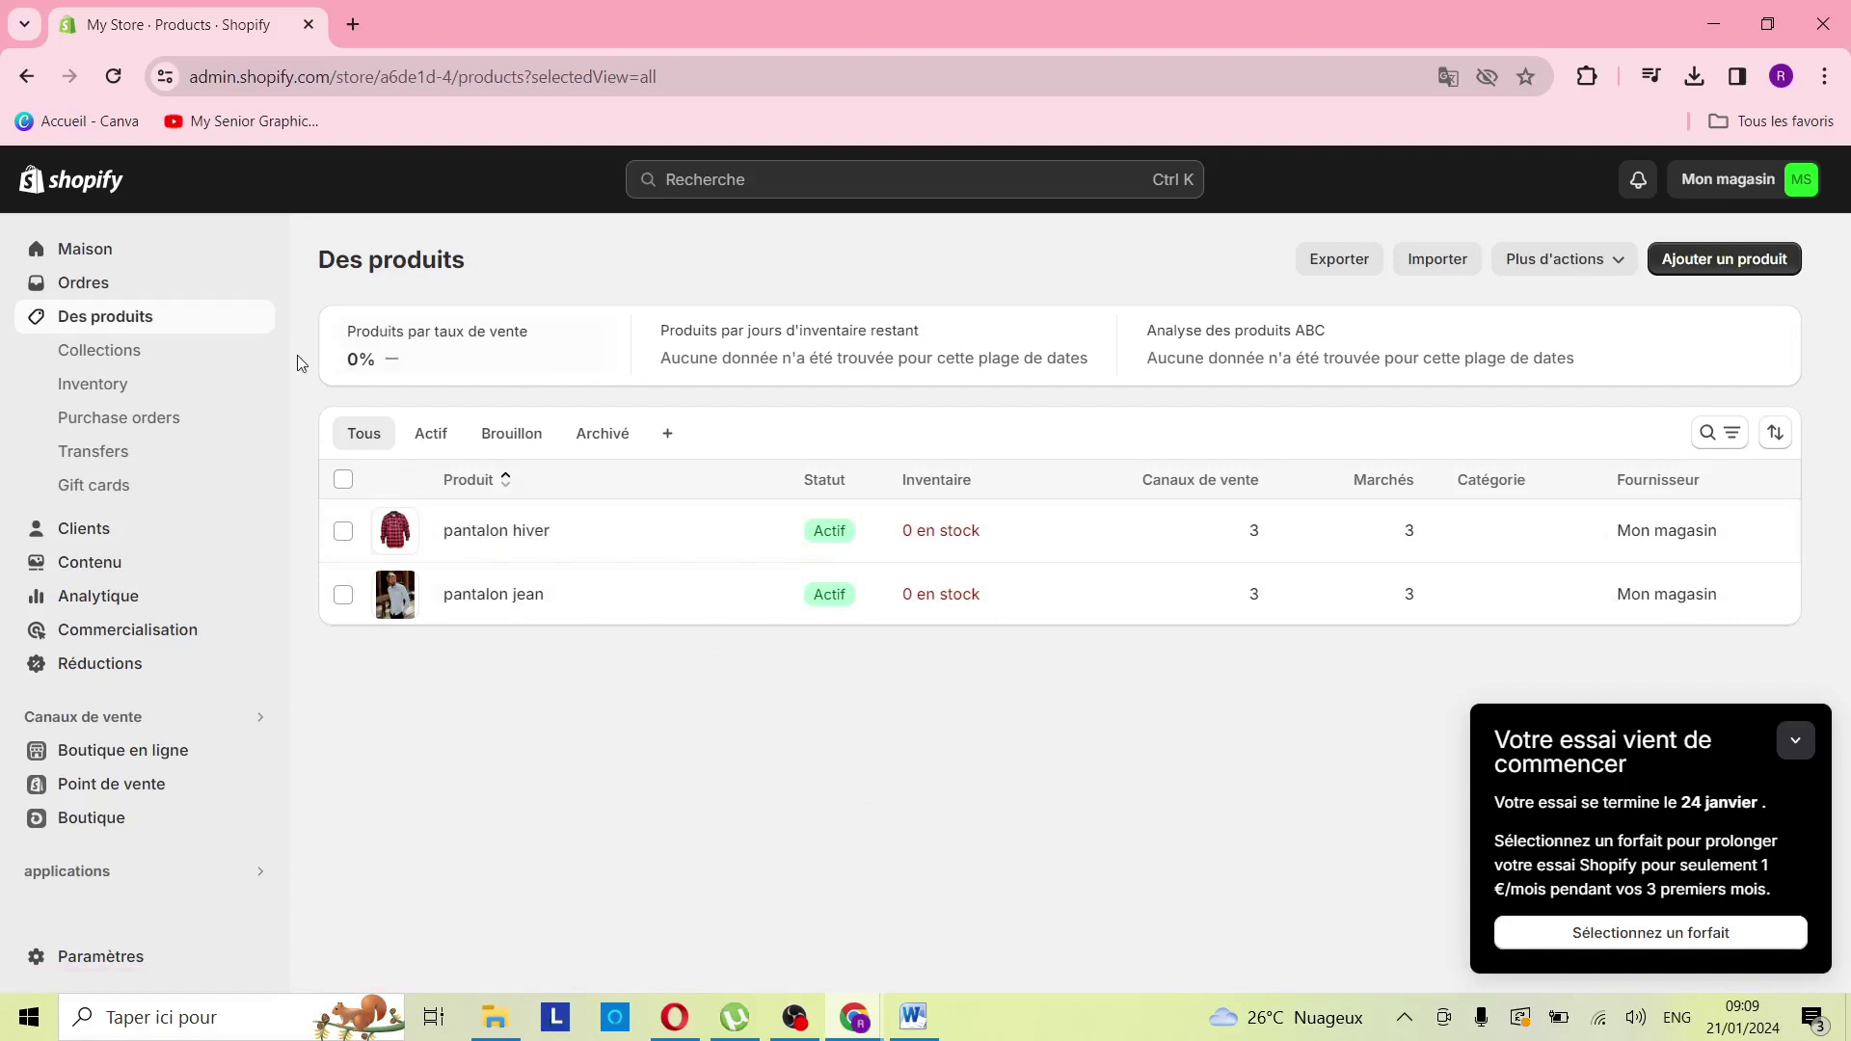
Step: Check which products are assigned to "collection ete" and "collection dhiver", and return to the collections list
click(93, 360)
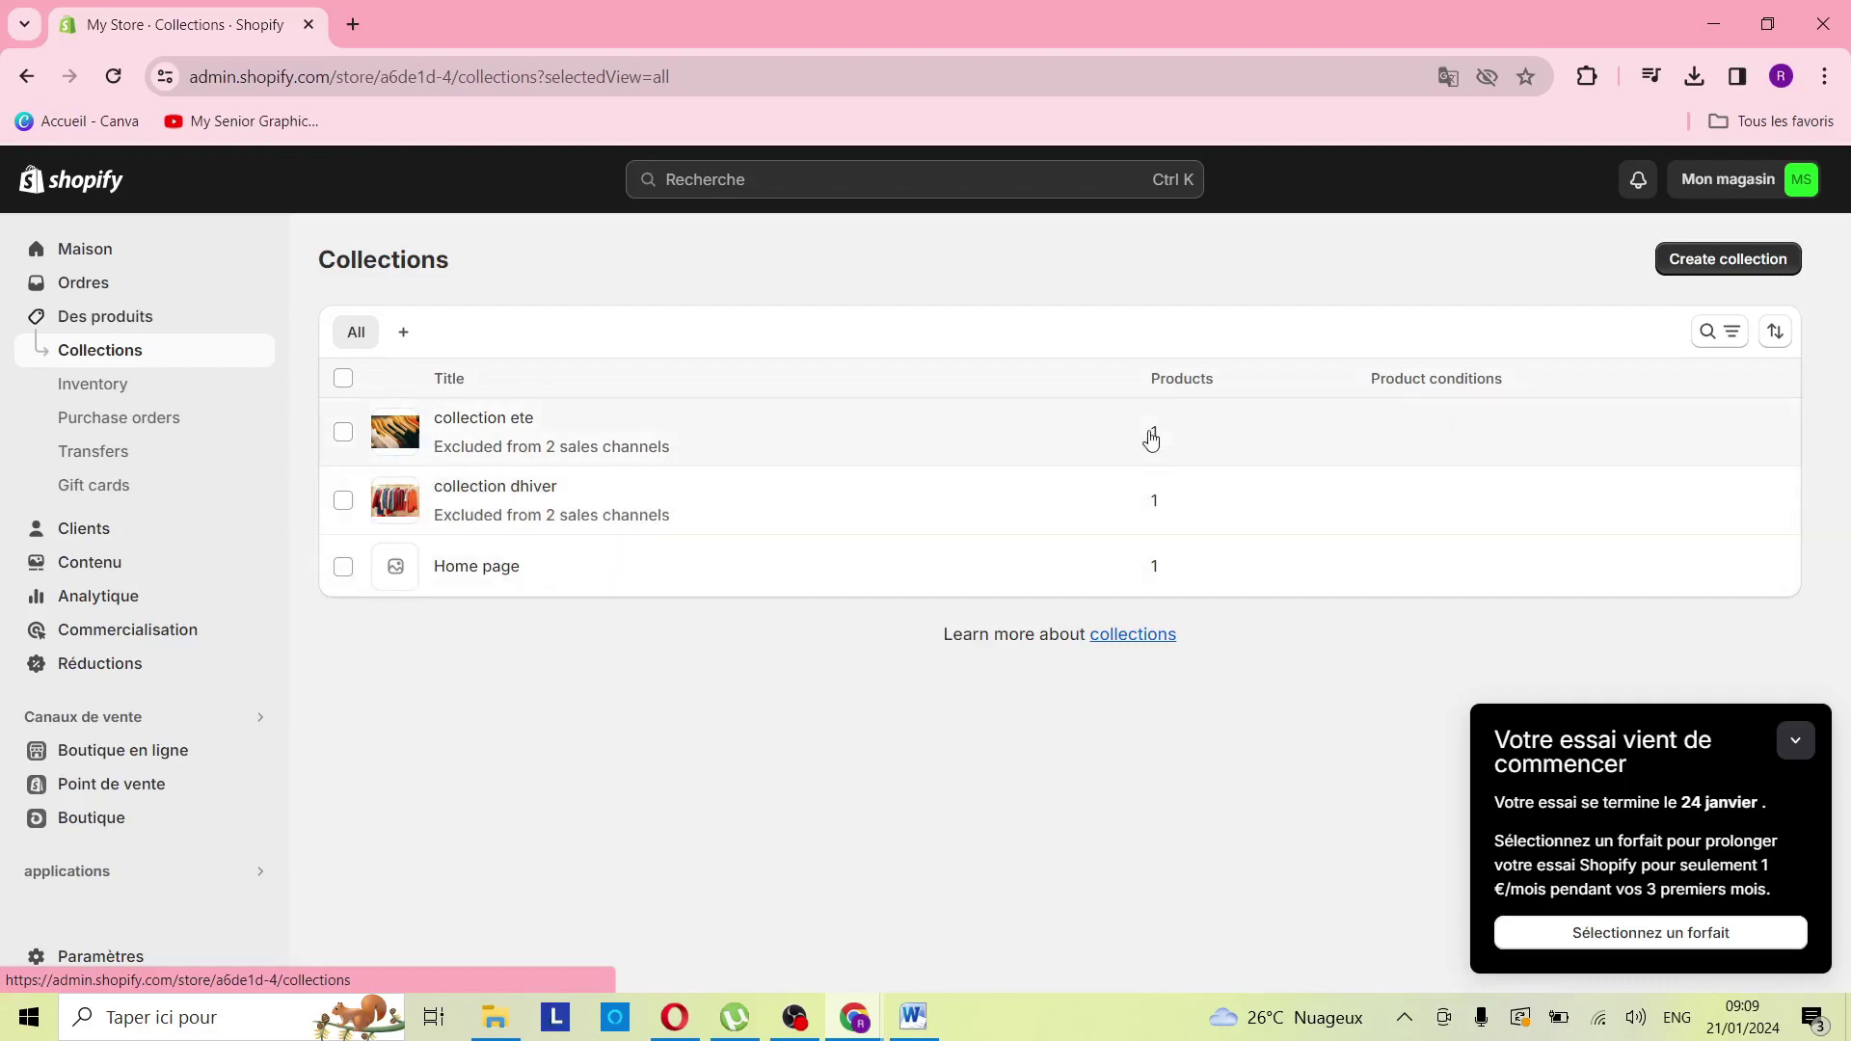
click(608, 468)
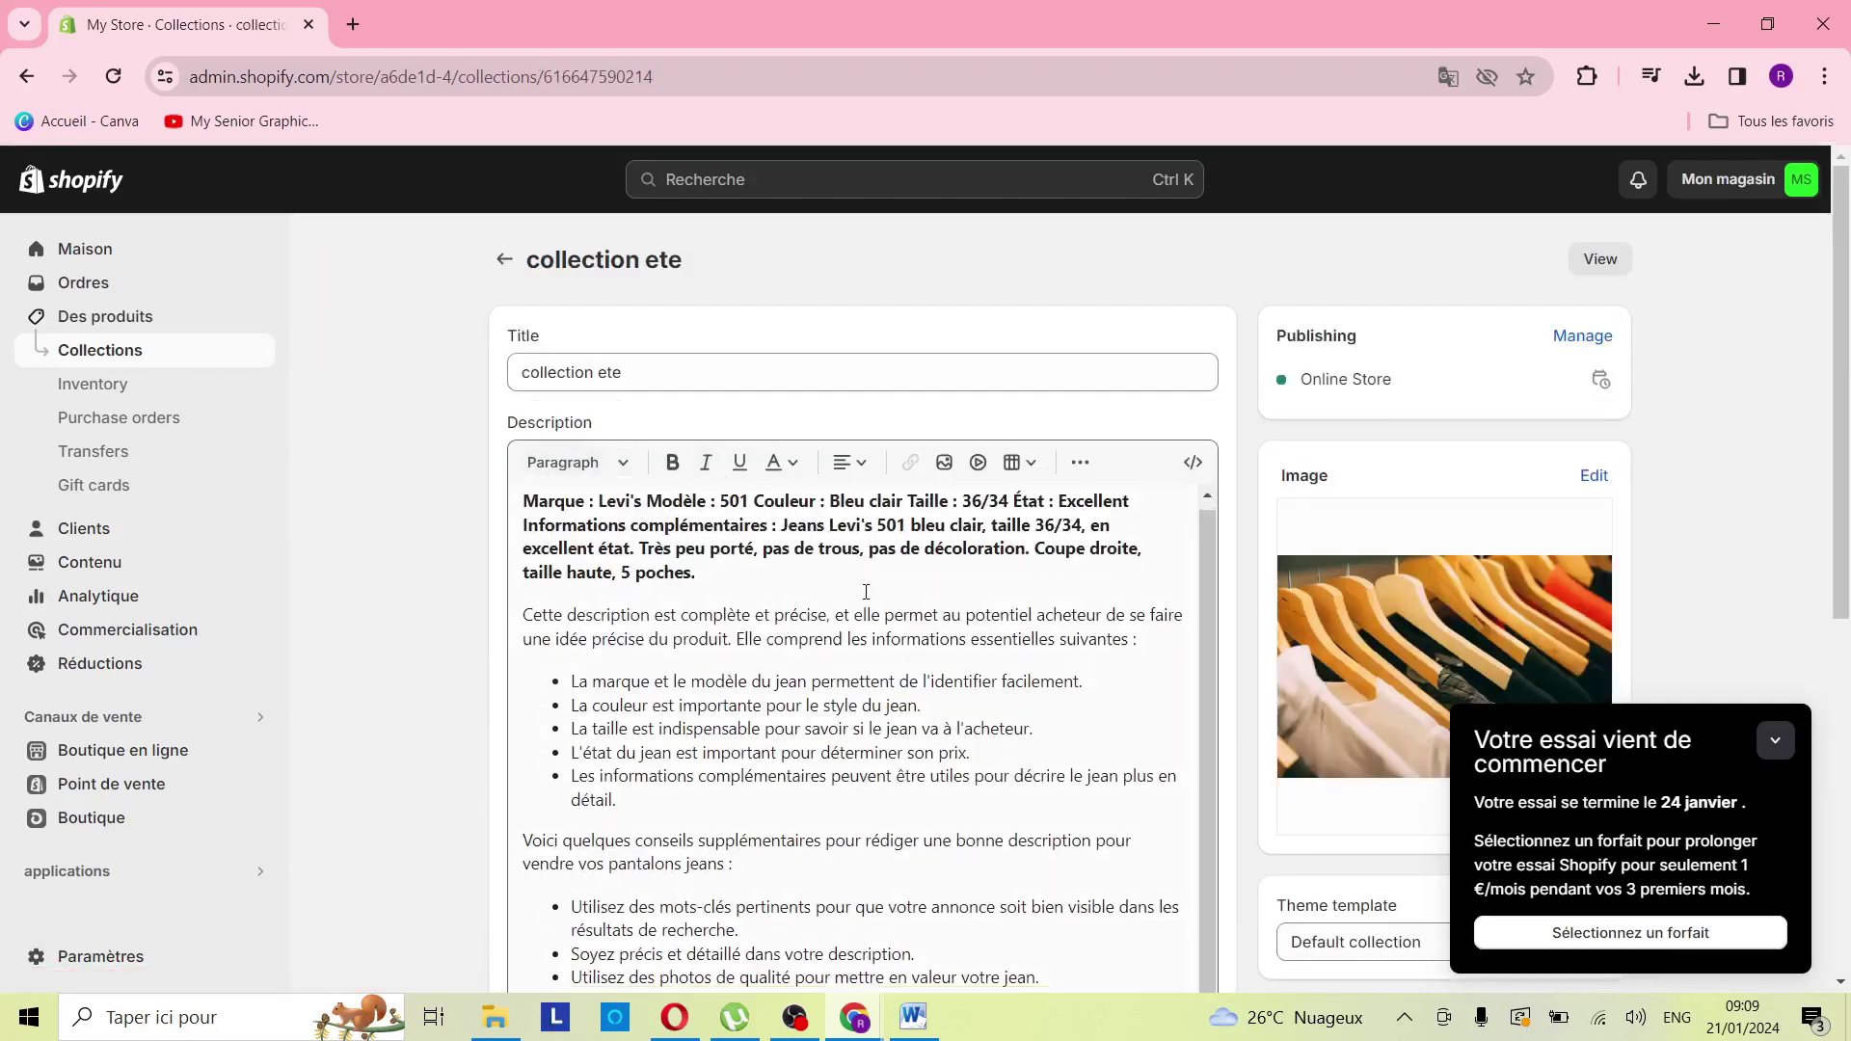
scroll(1234, 532, down, 5)
scroll(661, 633, down, 2)
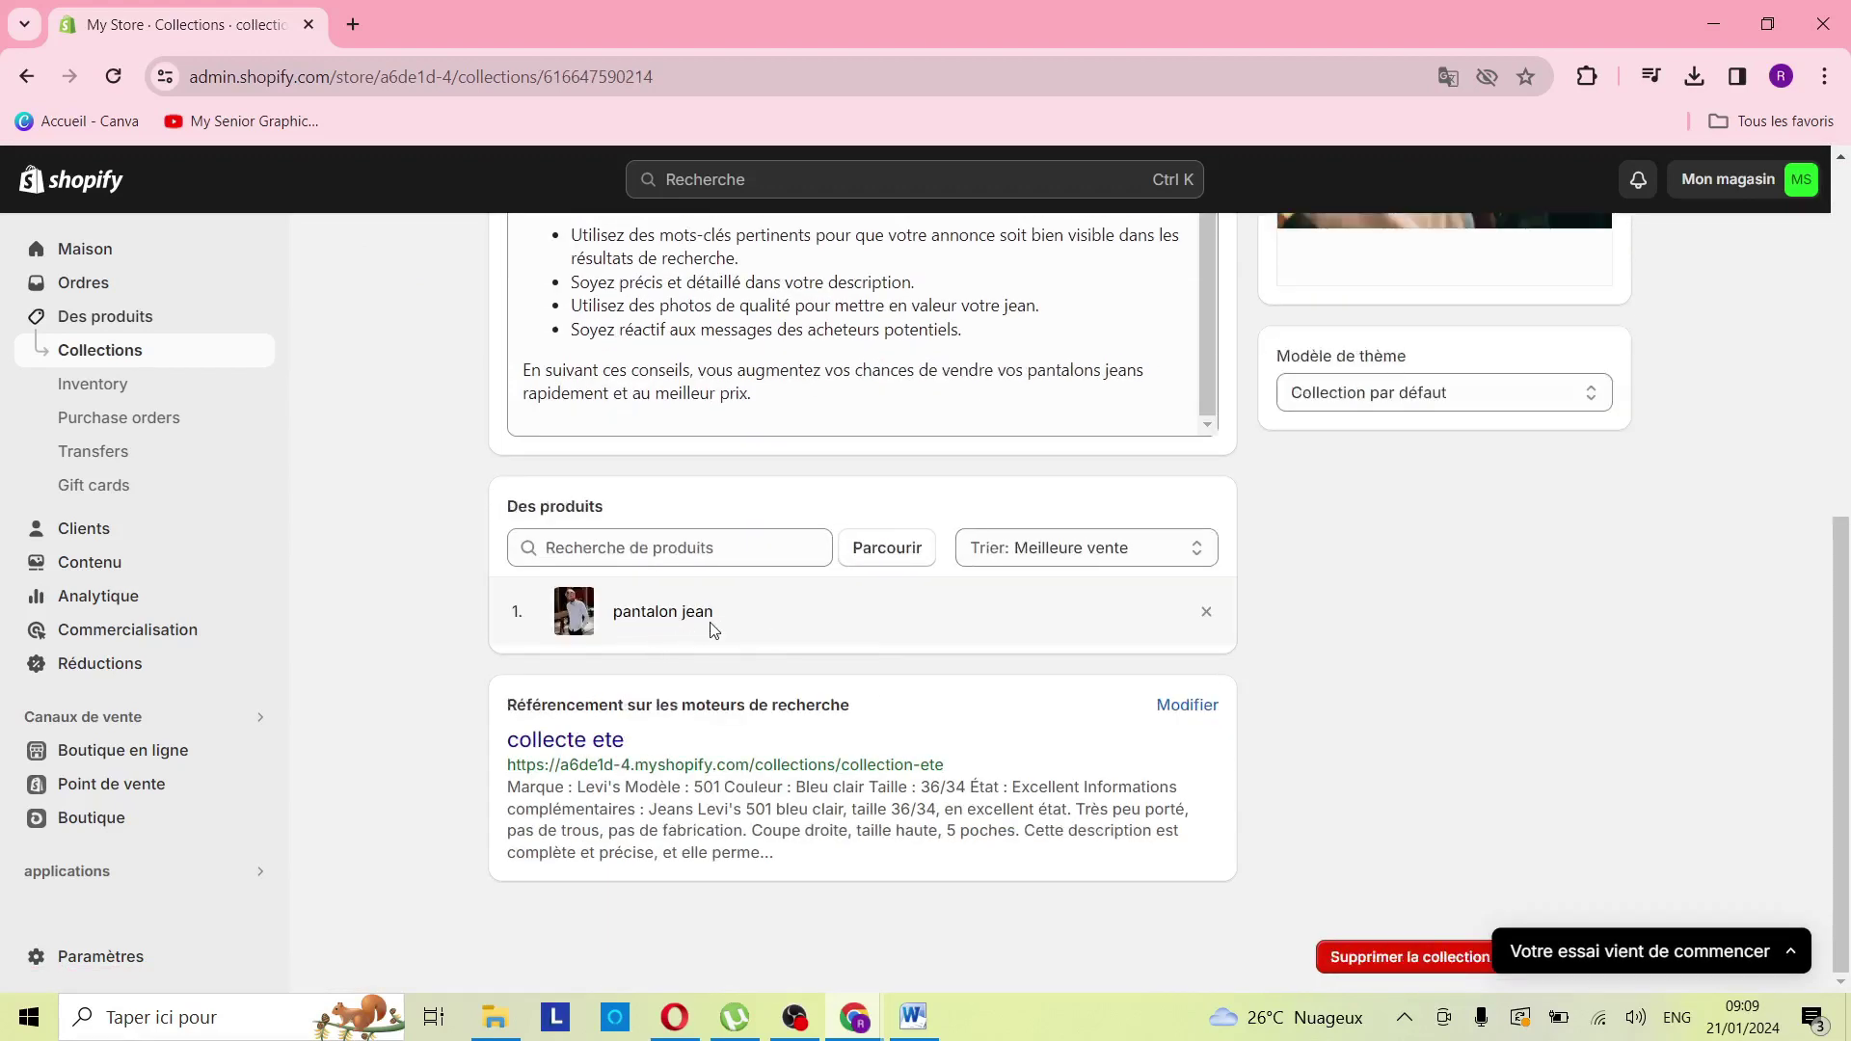
click(19, 76)
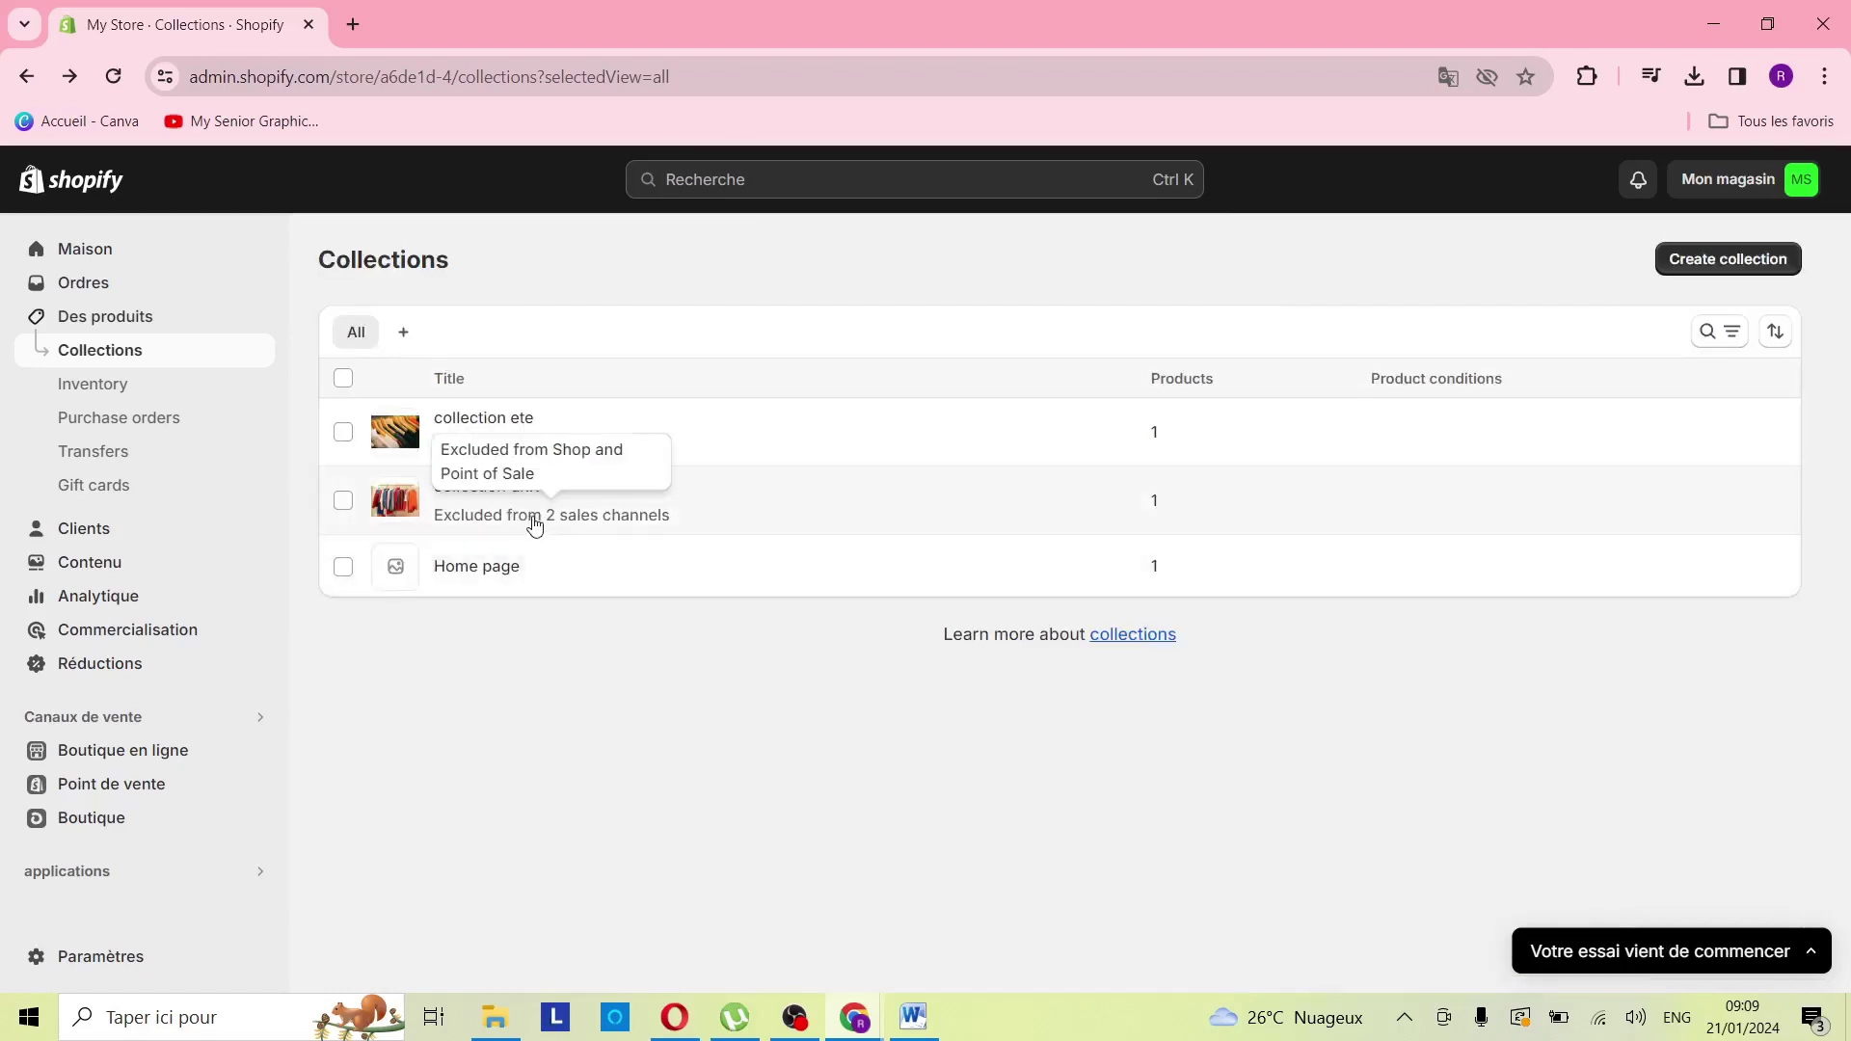
click(530, 521)
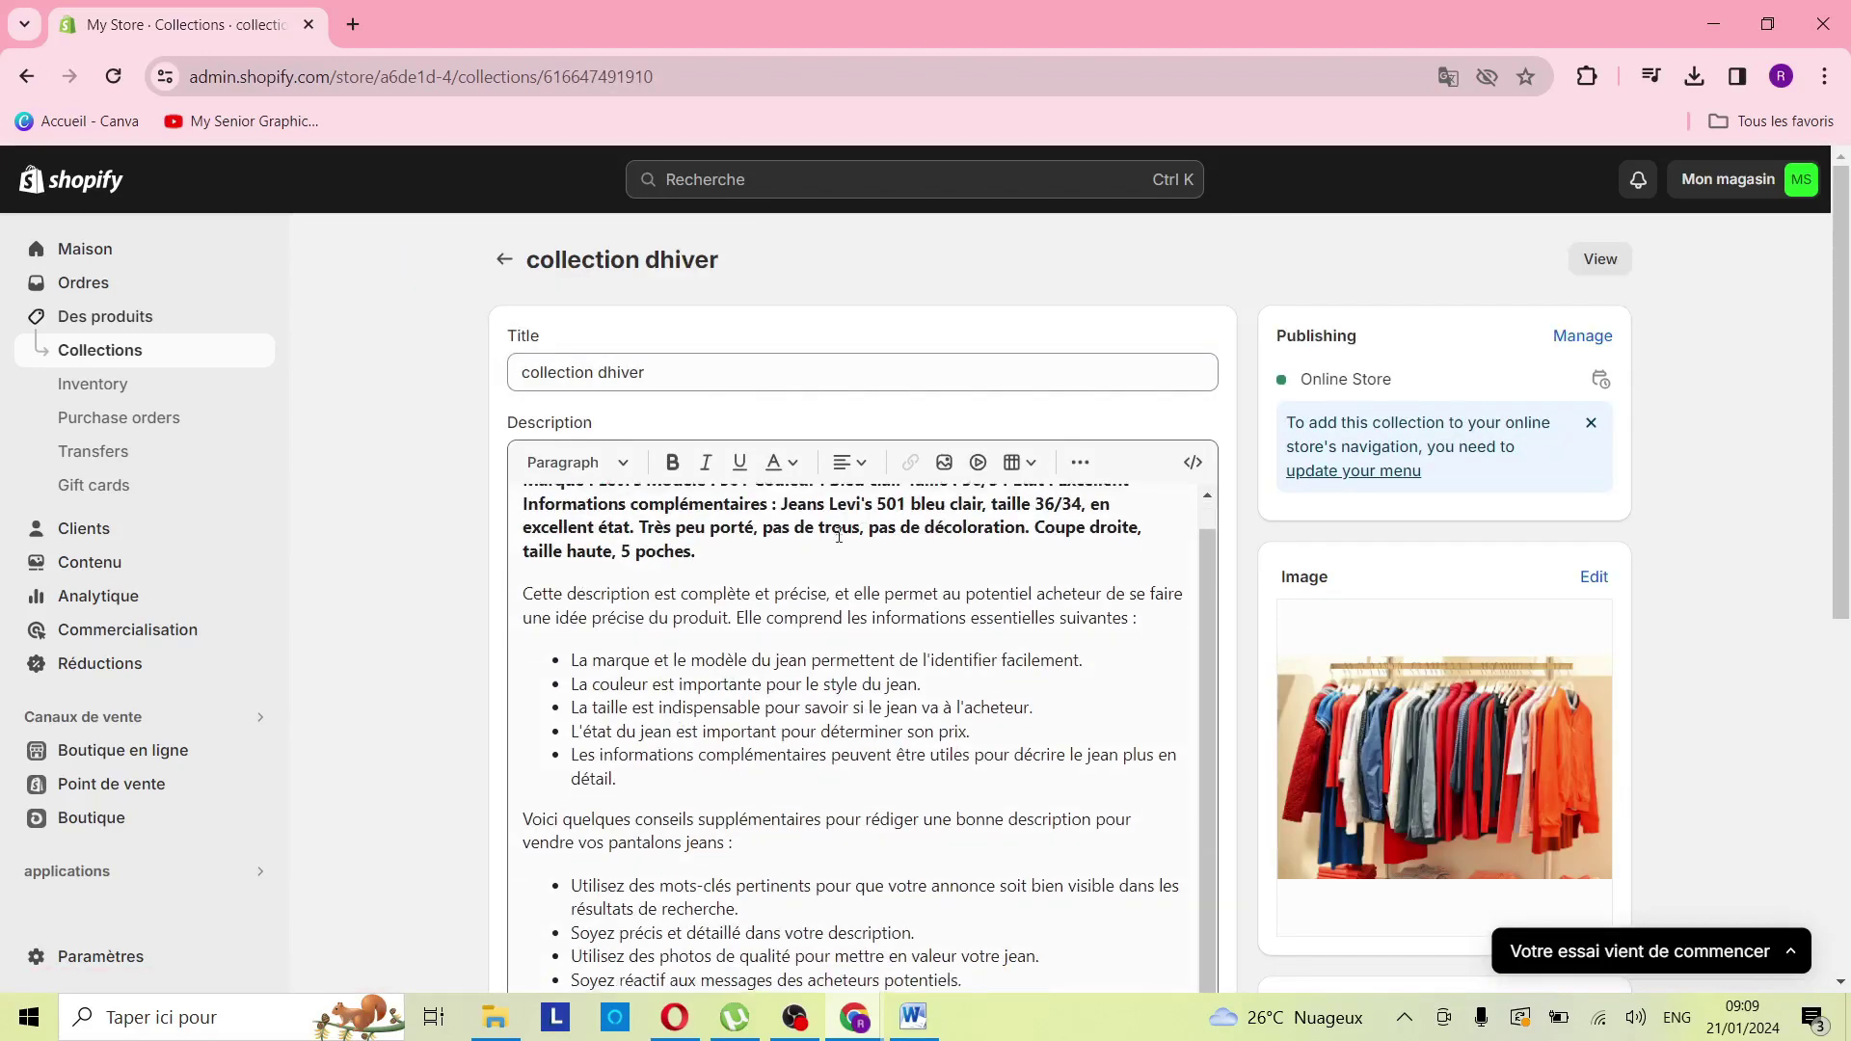
scroll(838, 536, down, 7)
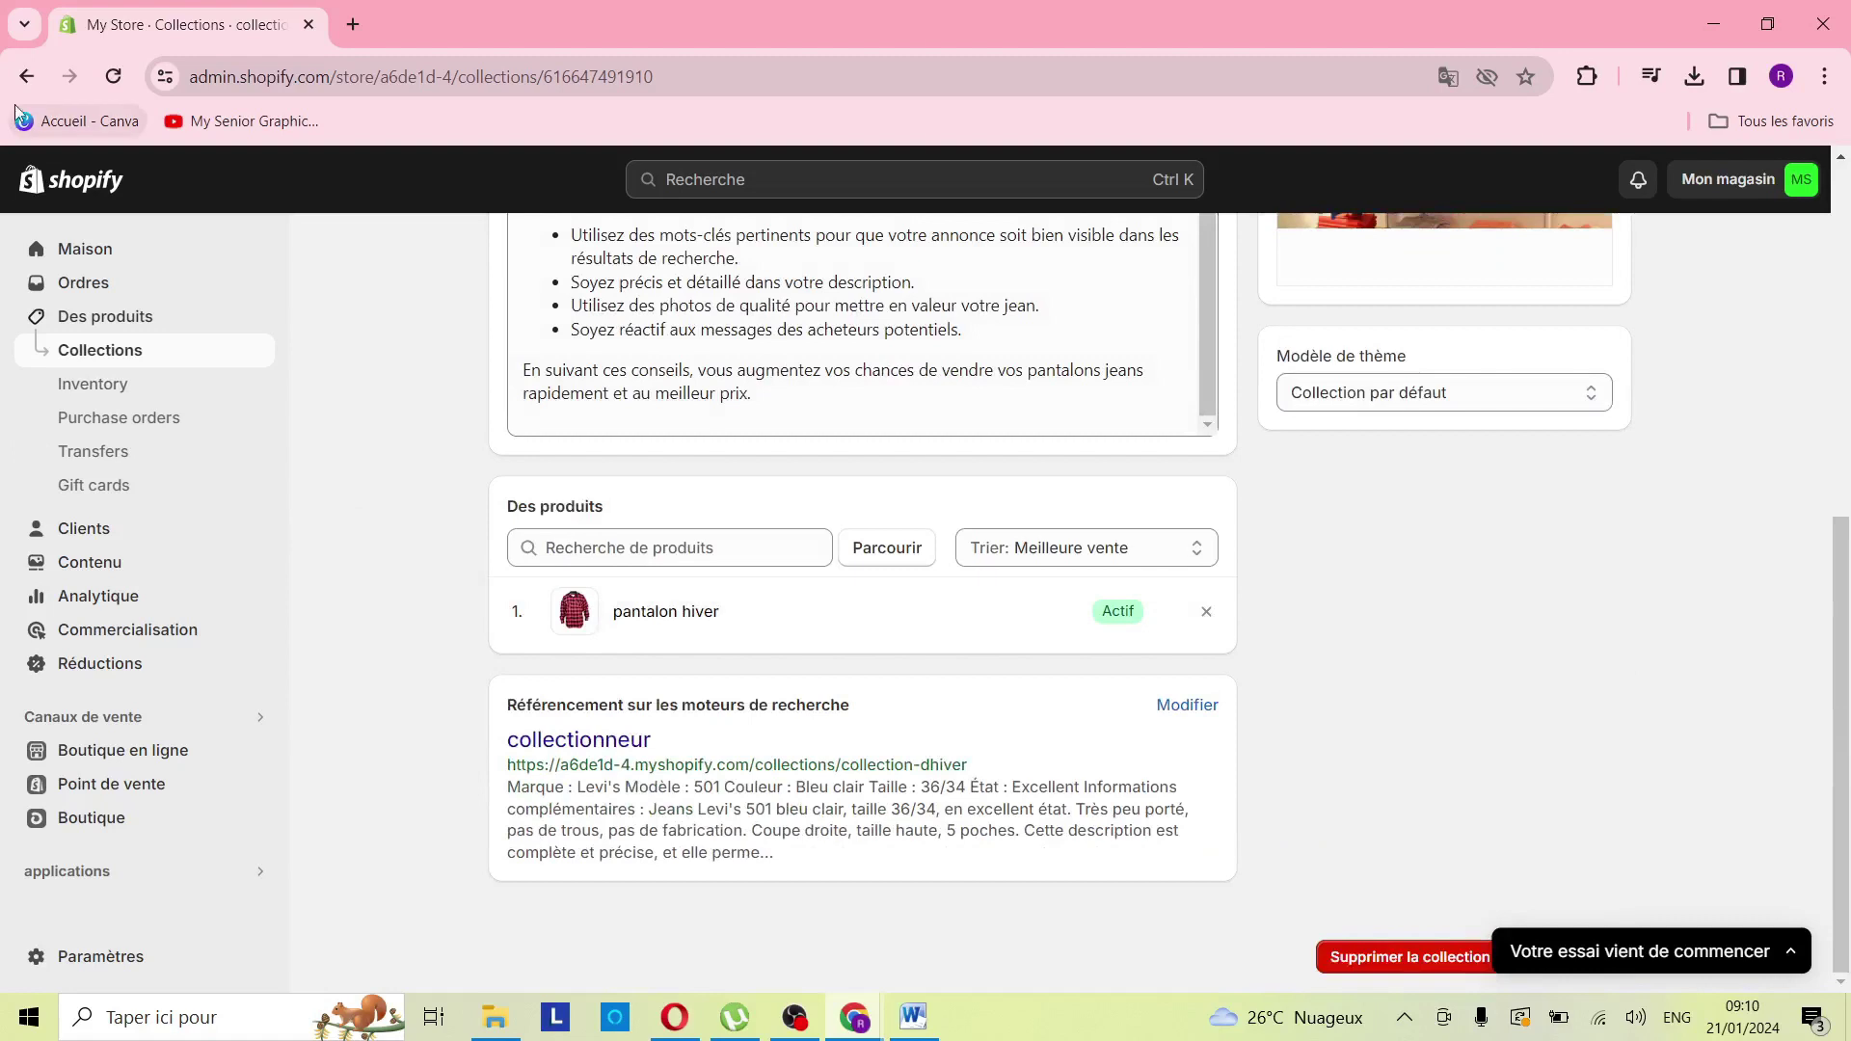
click(26, 77)
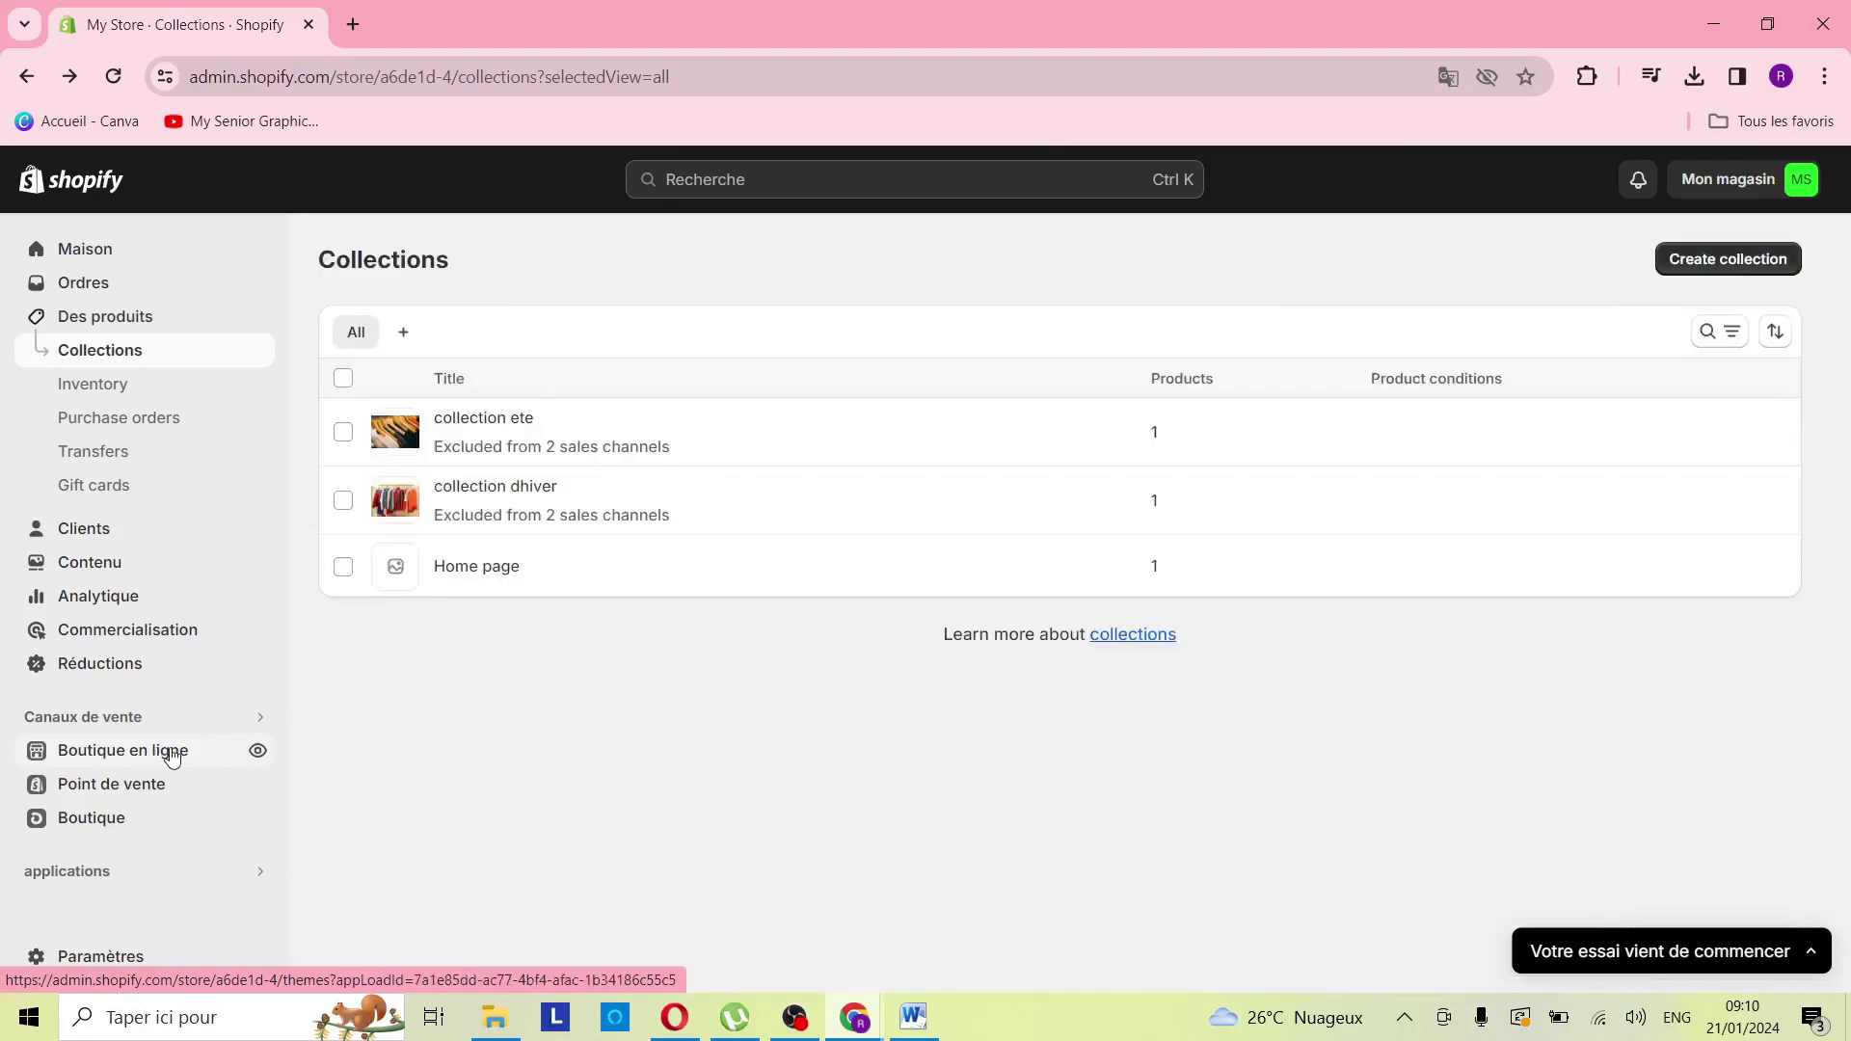
Step: Open the online store's current theme, Dawn, in the theme editor for customization
click(171, 757)
scroll(823, 495, down, 3)
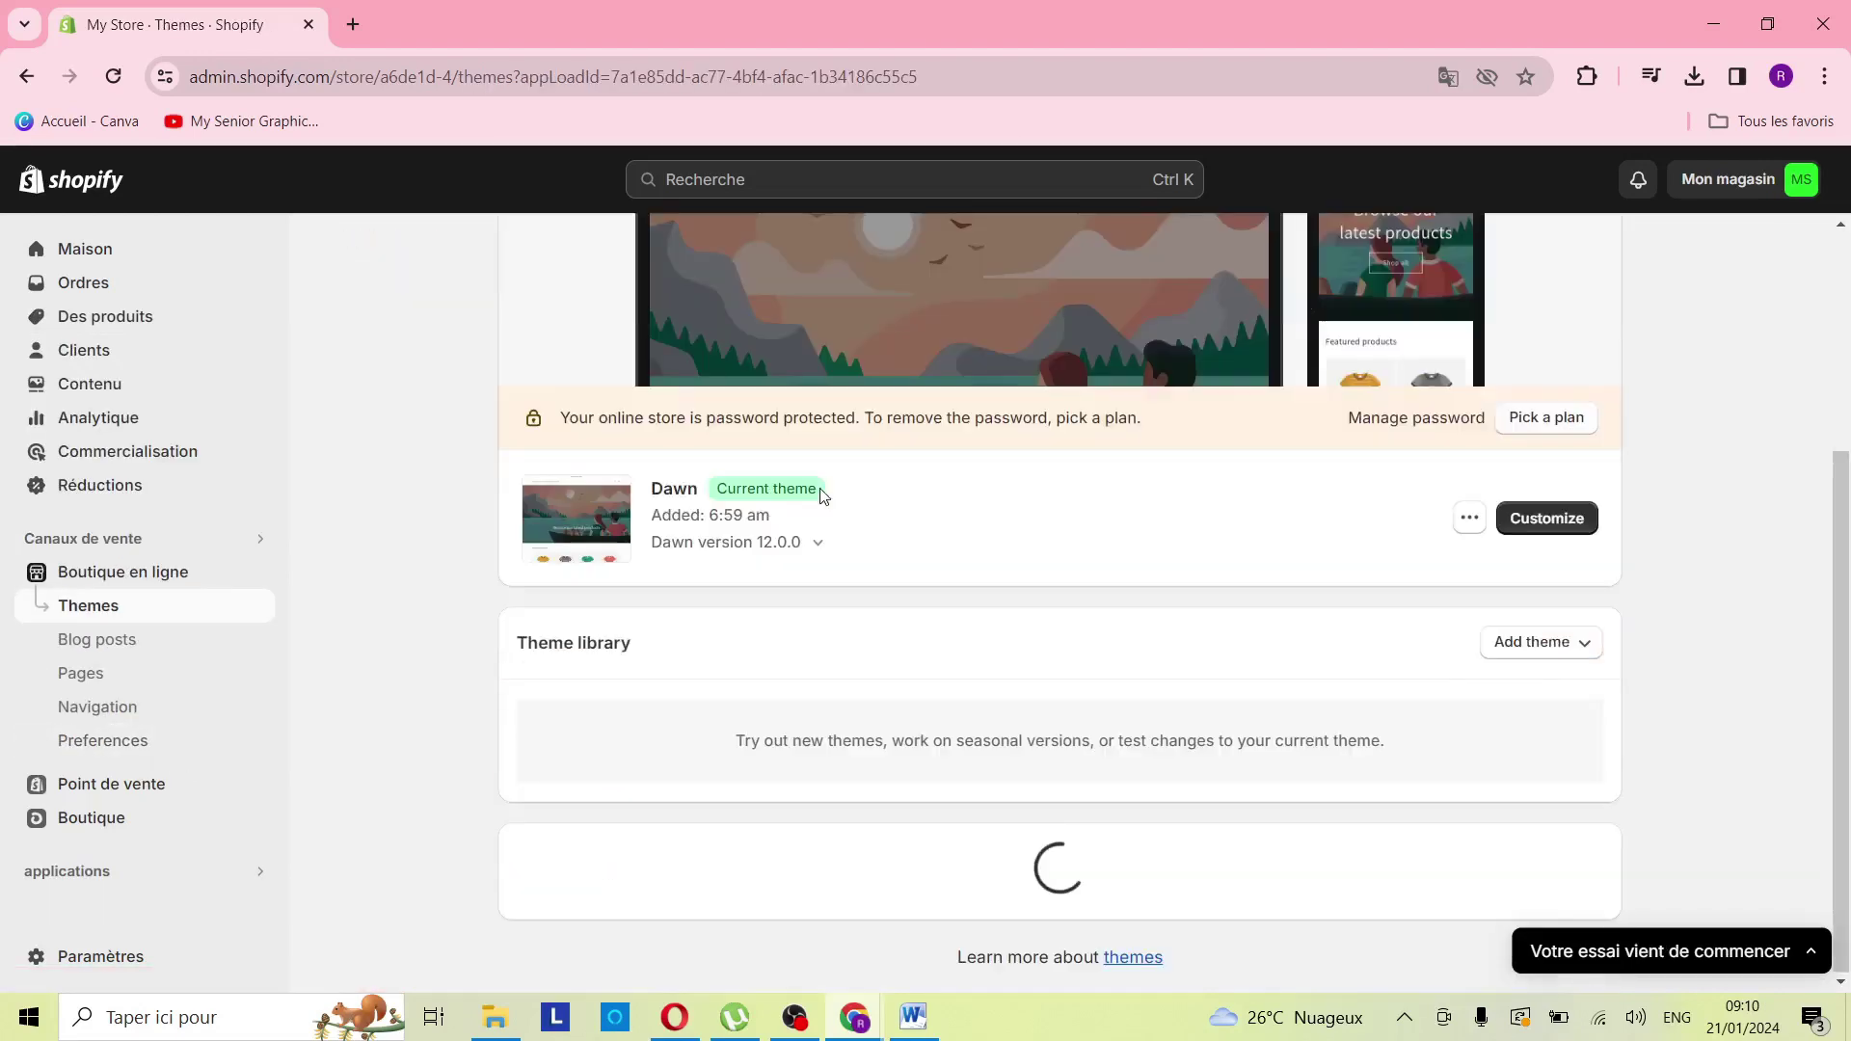
scroll(1115, 575, down, 3)
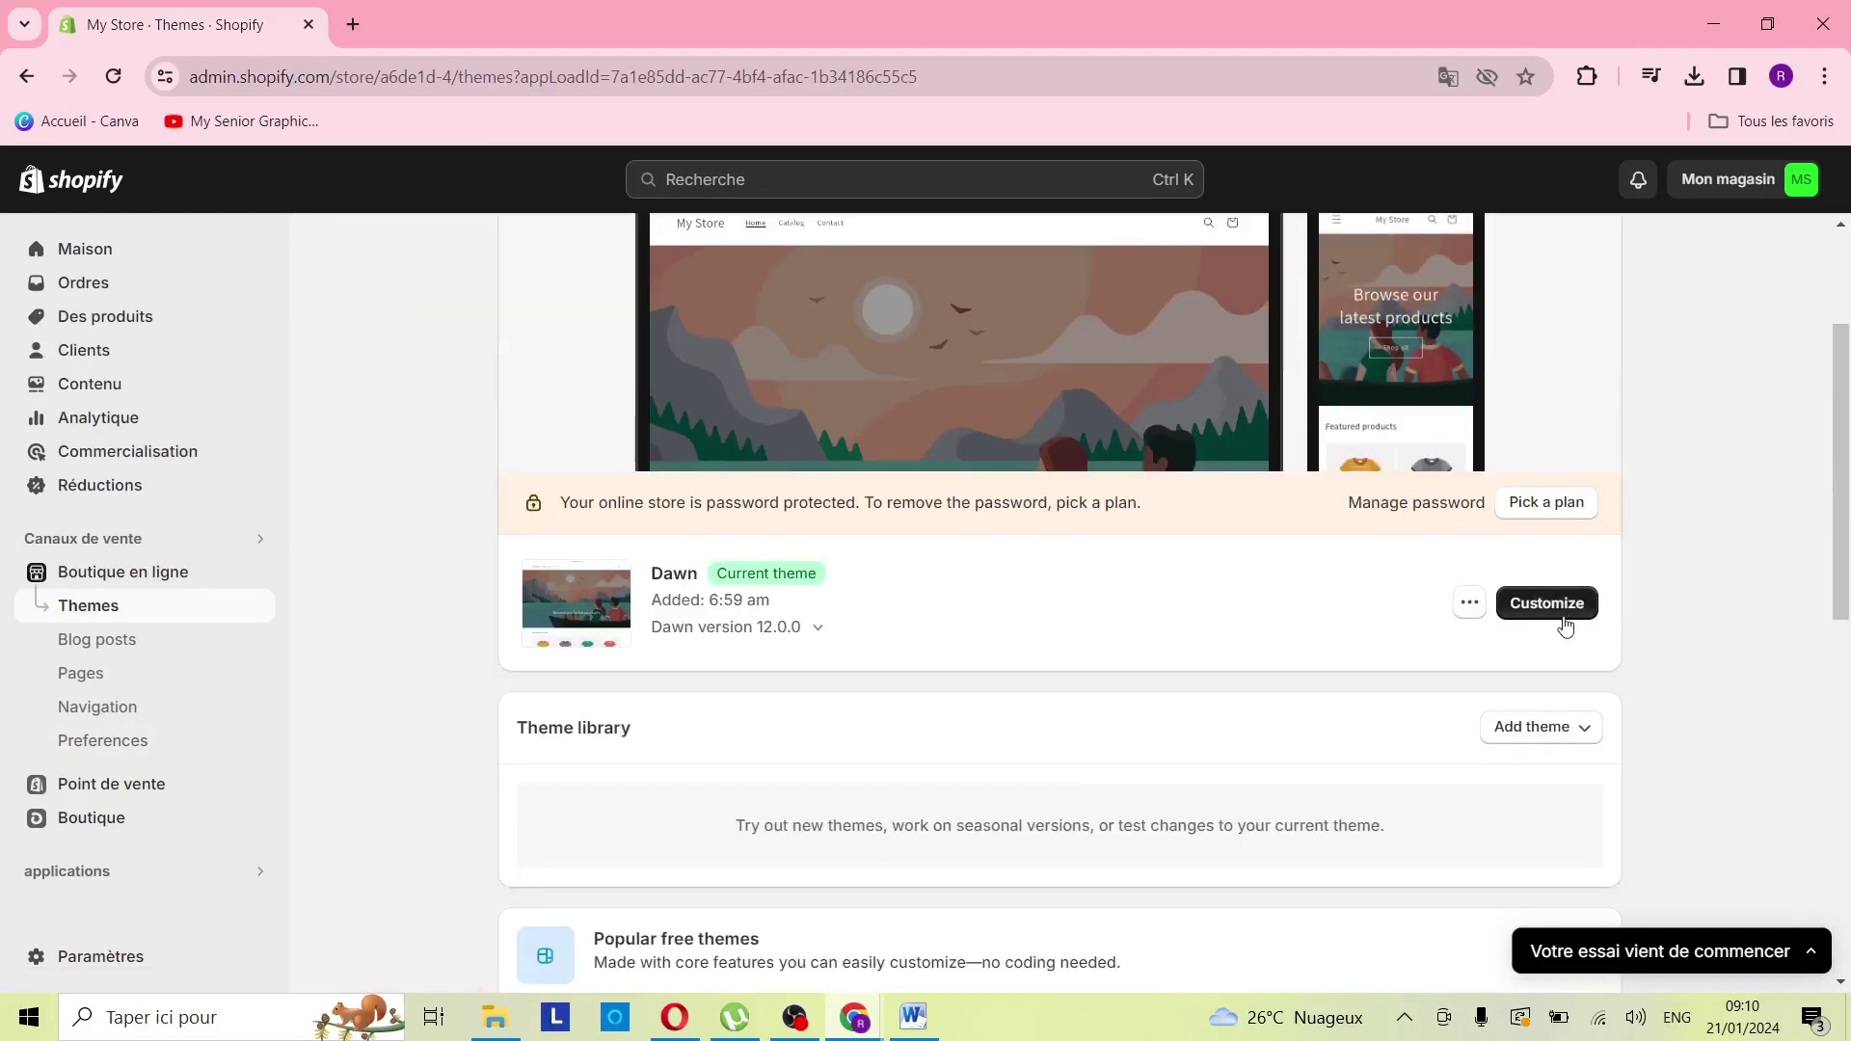
click(1562, 617)
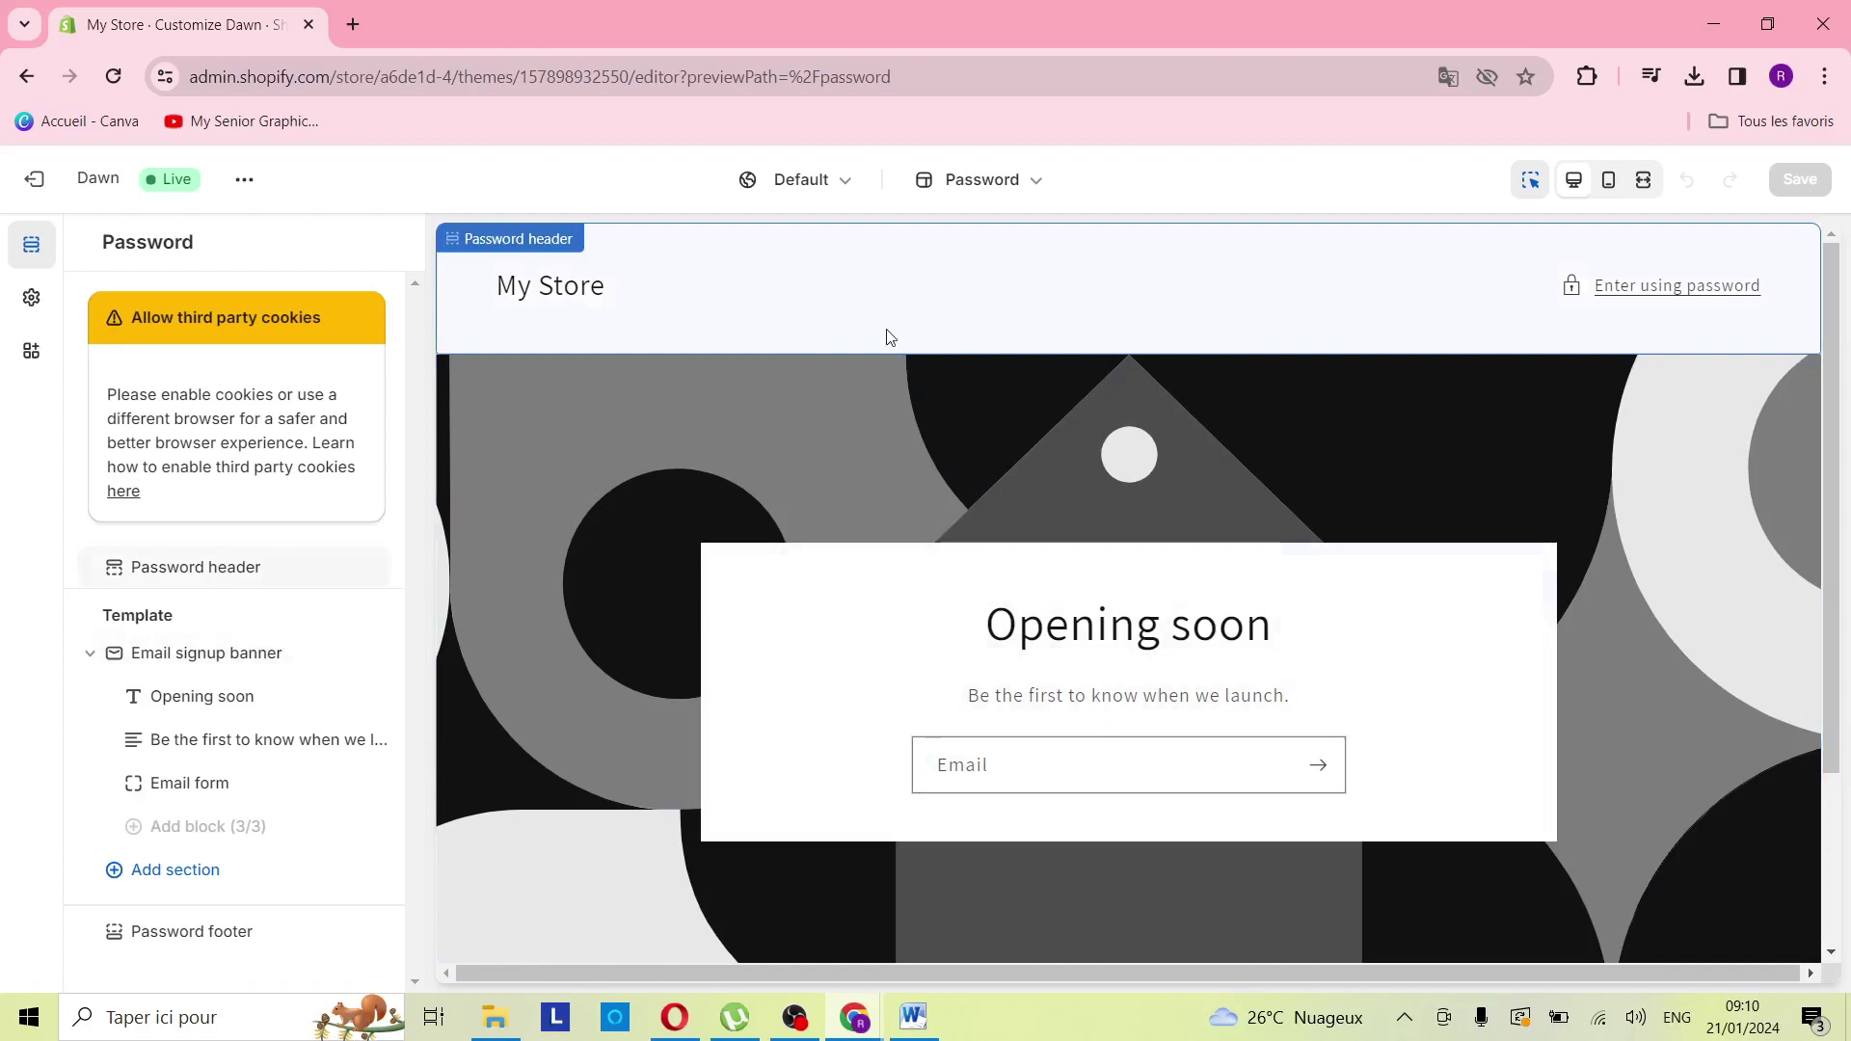
Step: Try adding a Collection list section to the password page template below the email signup banner
scroll(887, 328, down, 3)
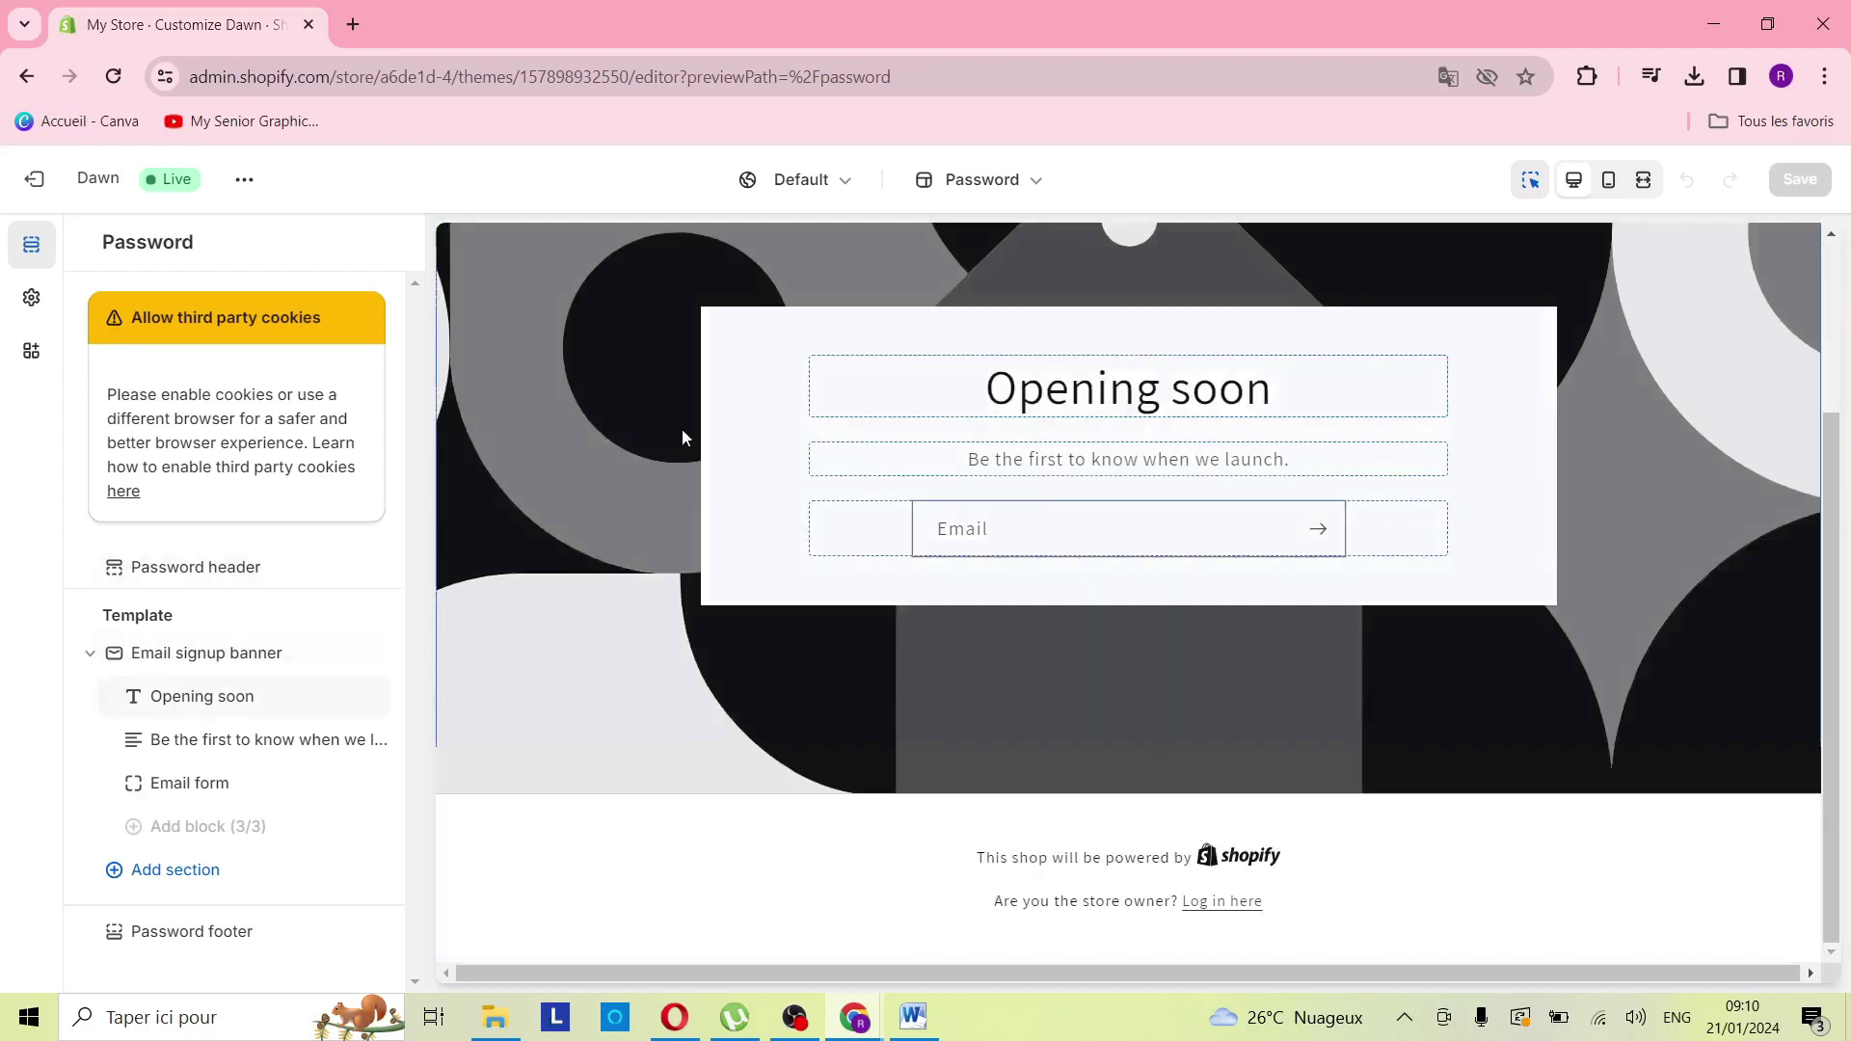
click(238, 887)
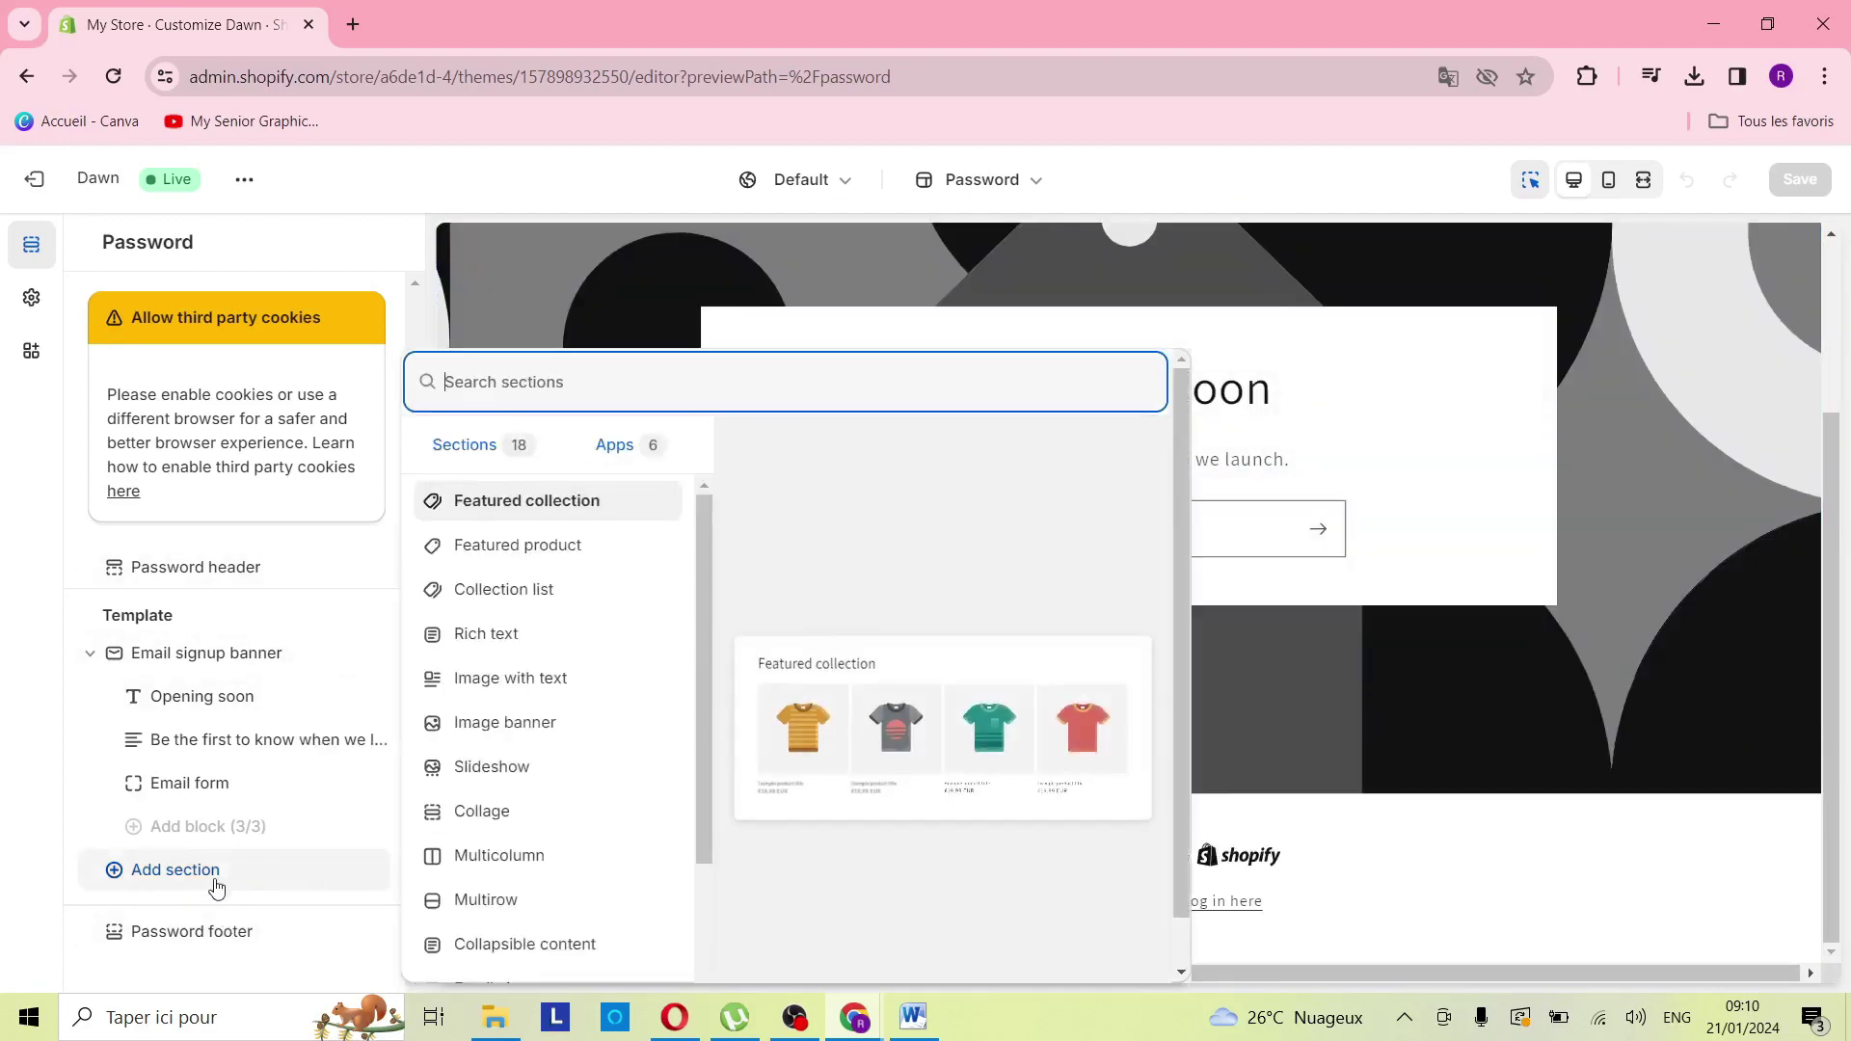
scroll(578, 579, down, 3)
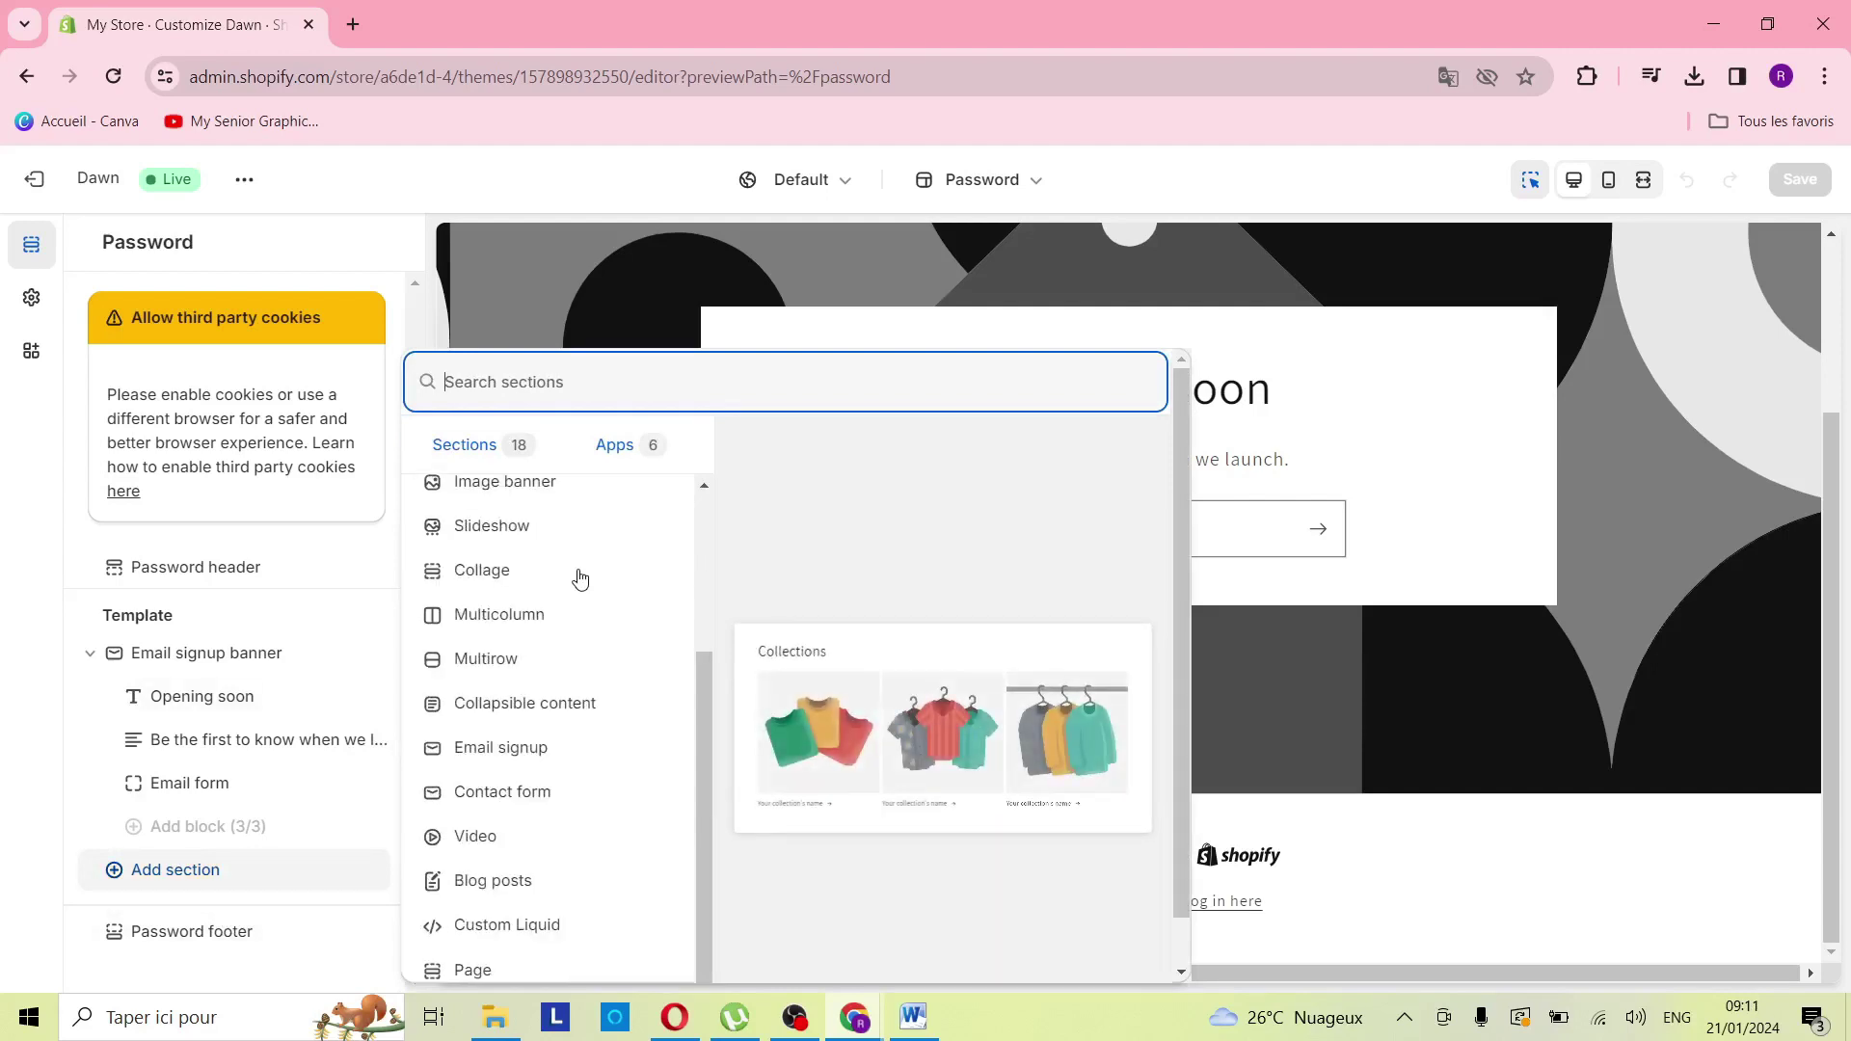
scroll(566, 764, up, 3)
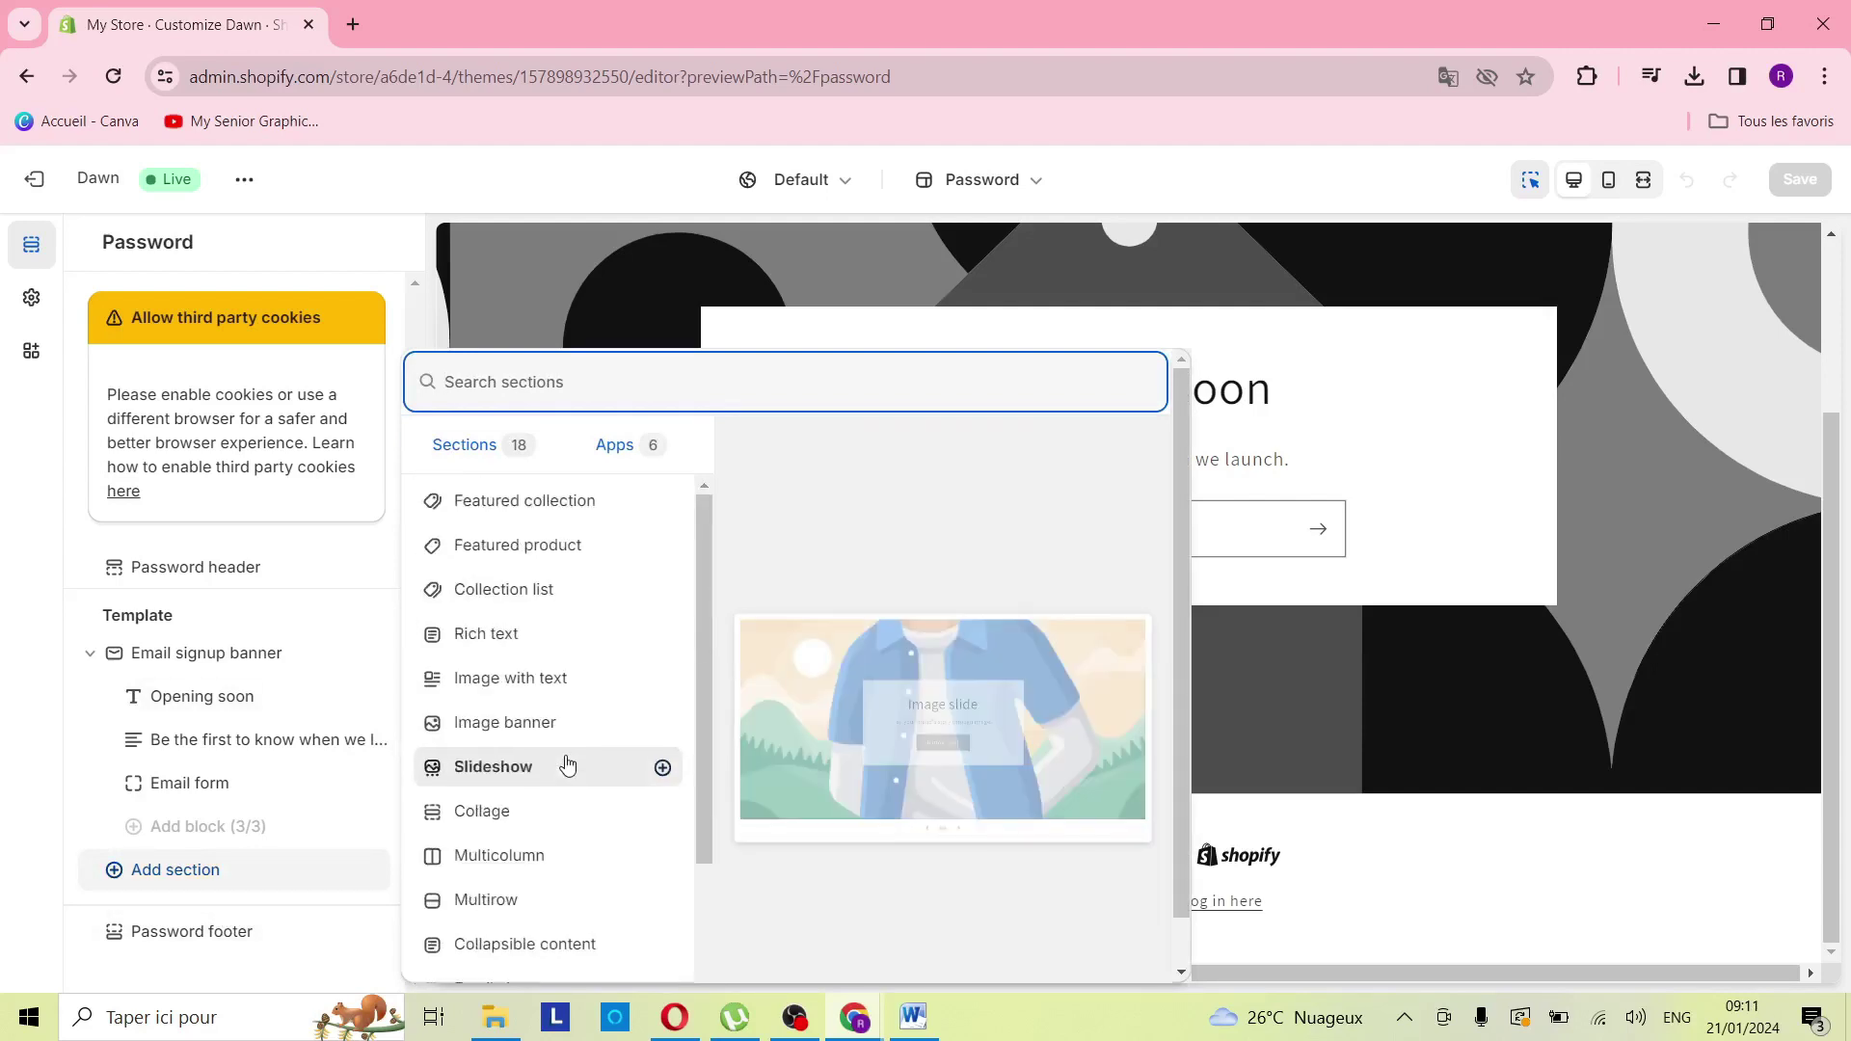
click(525, 604)
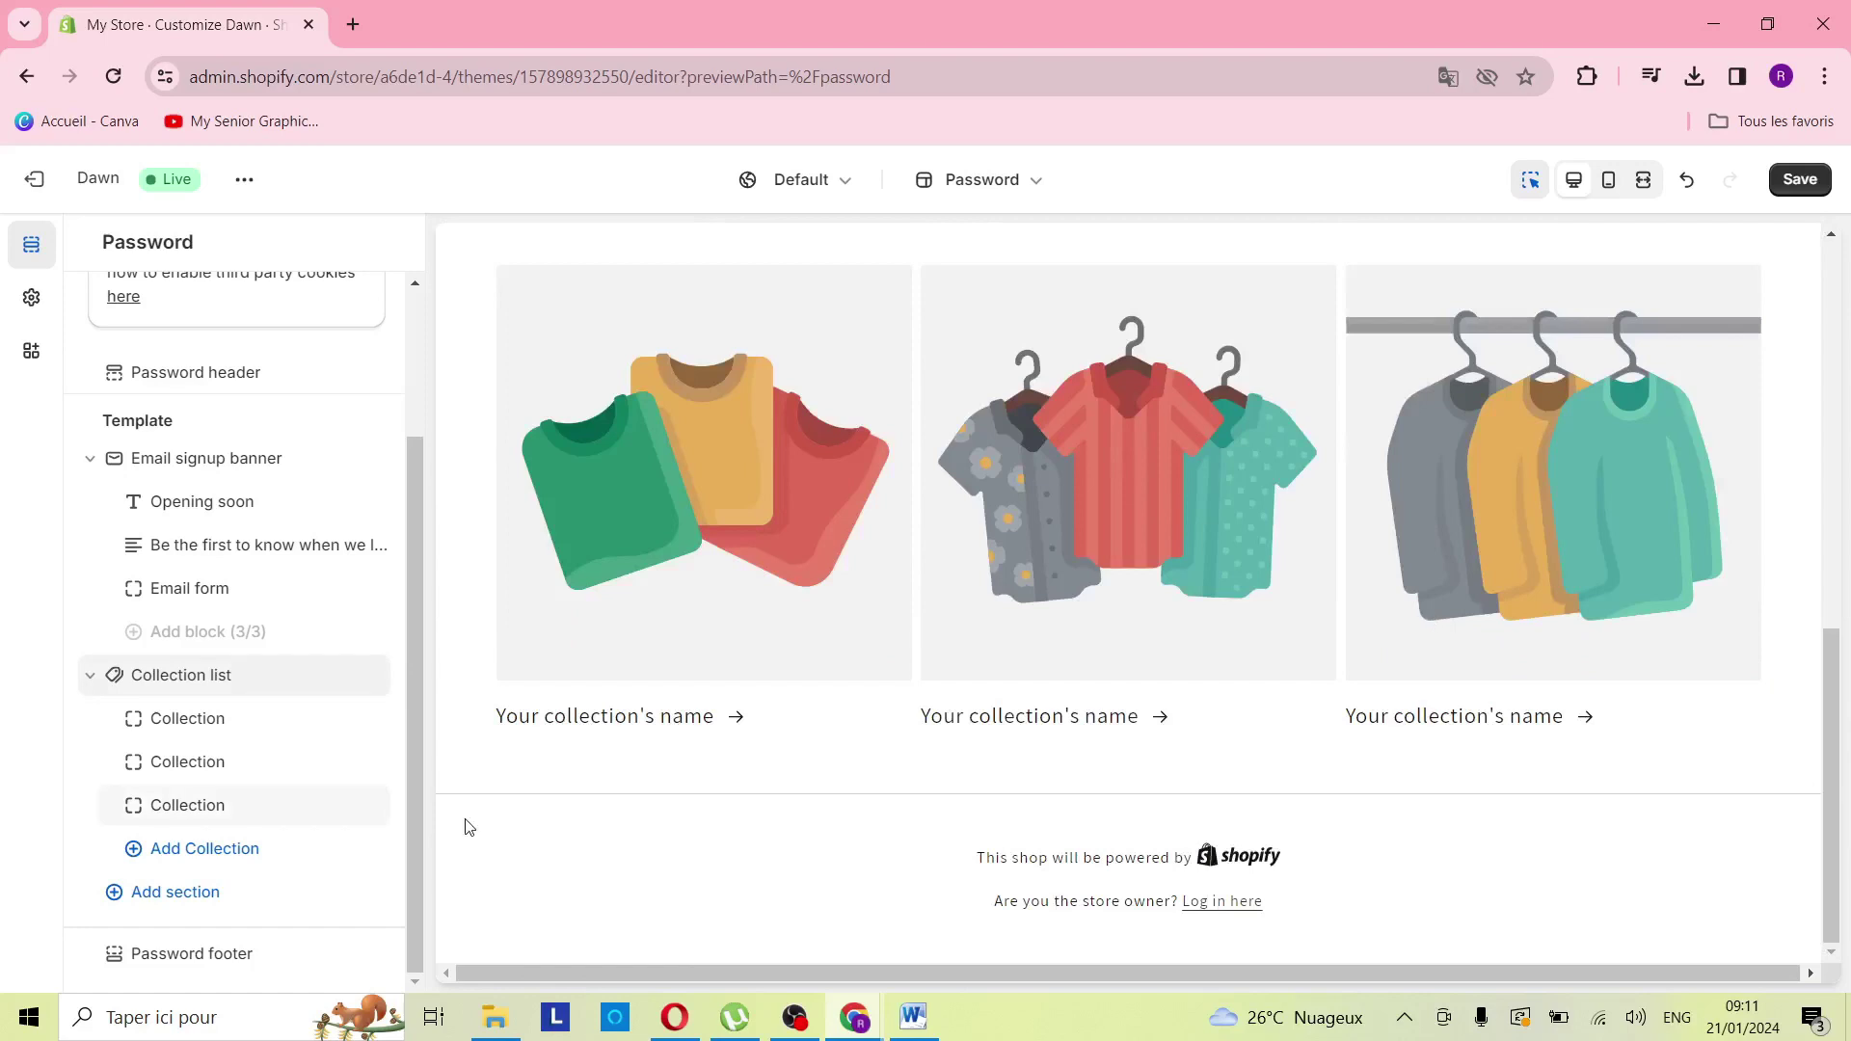
Step: Try assigning "collection dhiver" to a collection block of the Collection list section
click(169, 724)
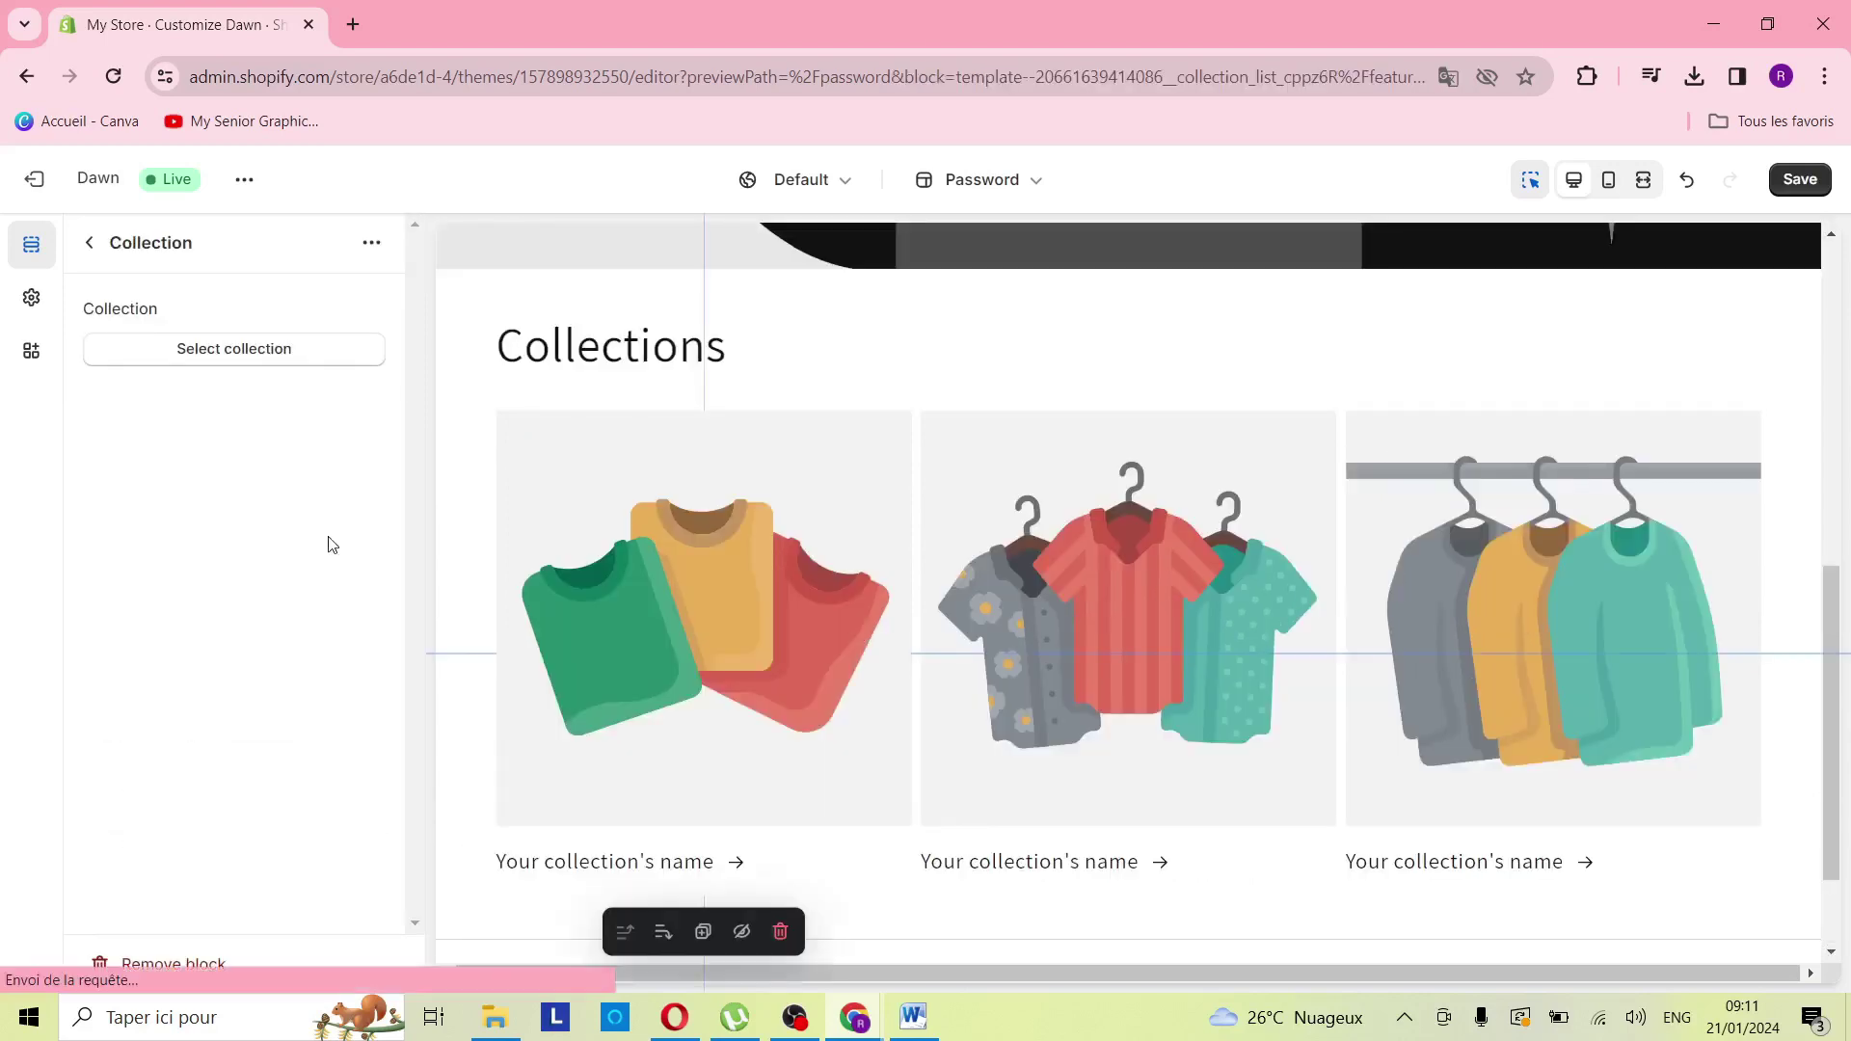
click(231, 353)
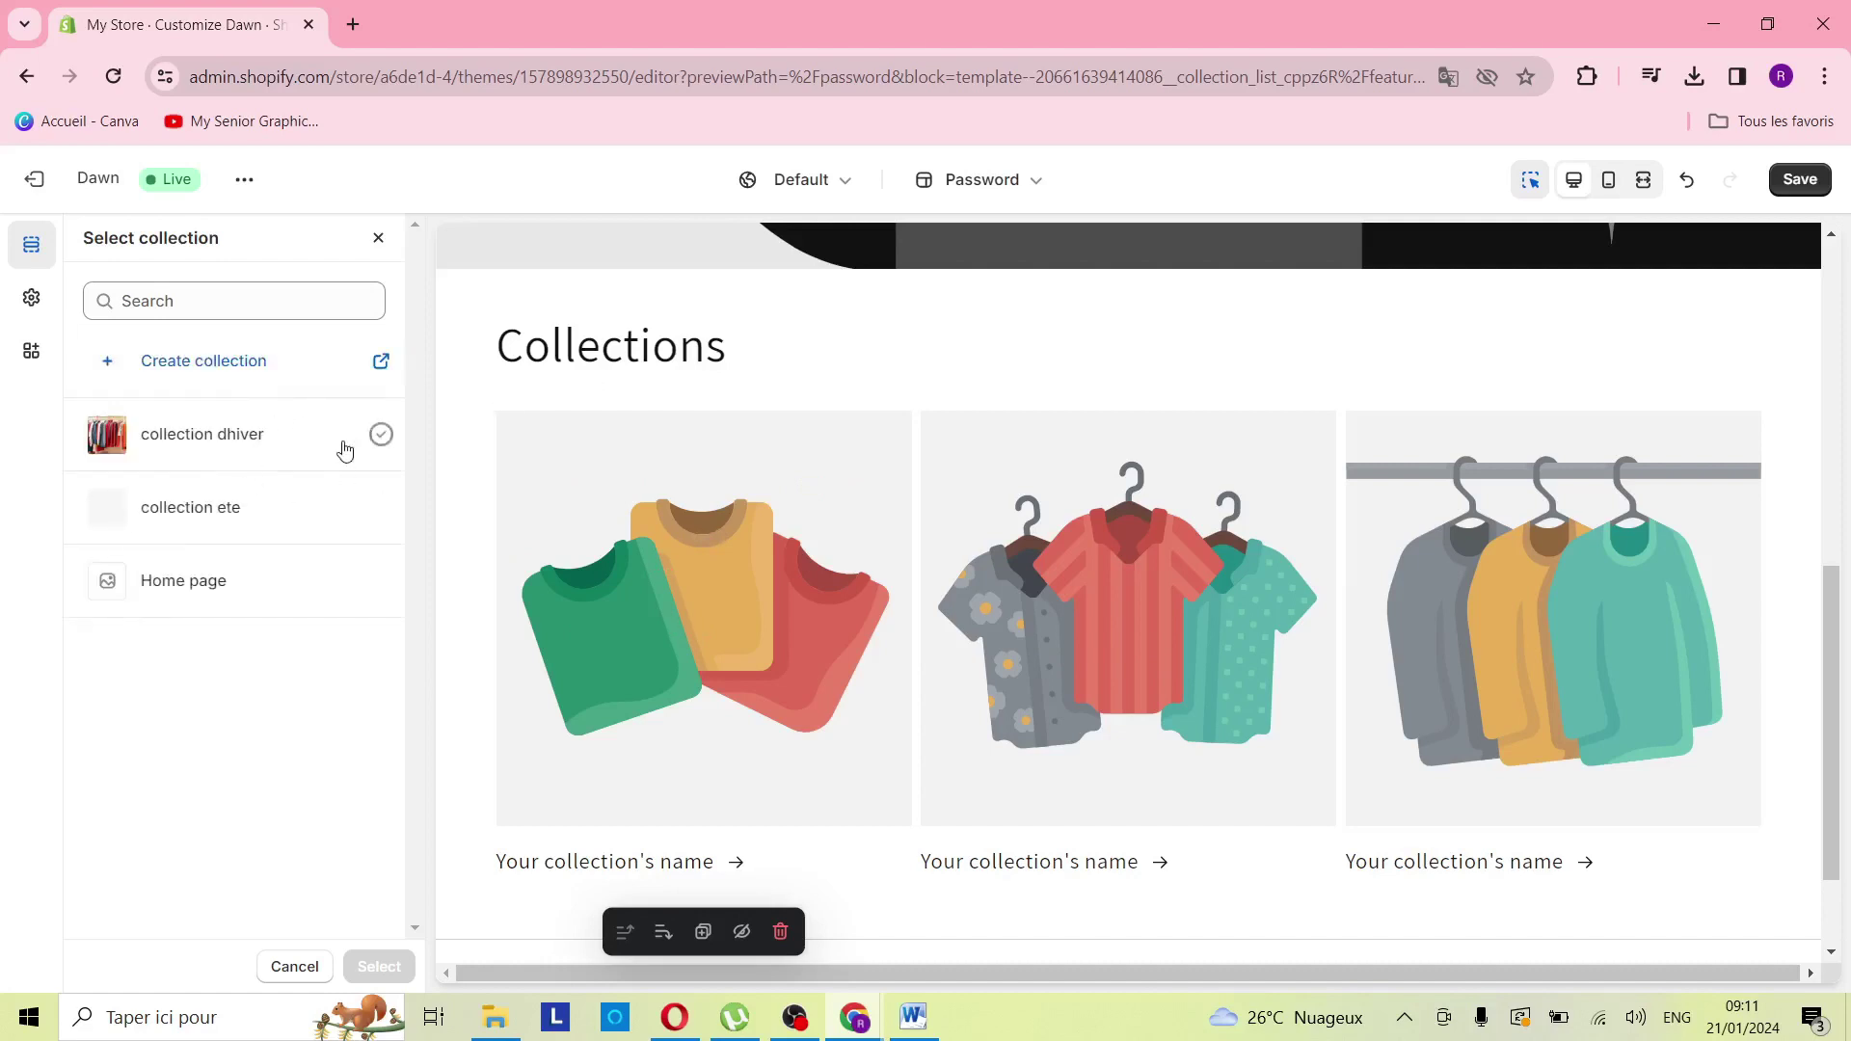
click(207, 439)
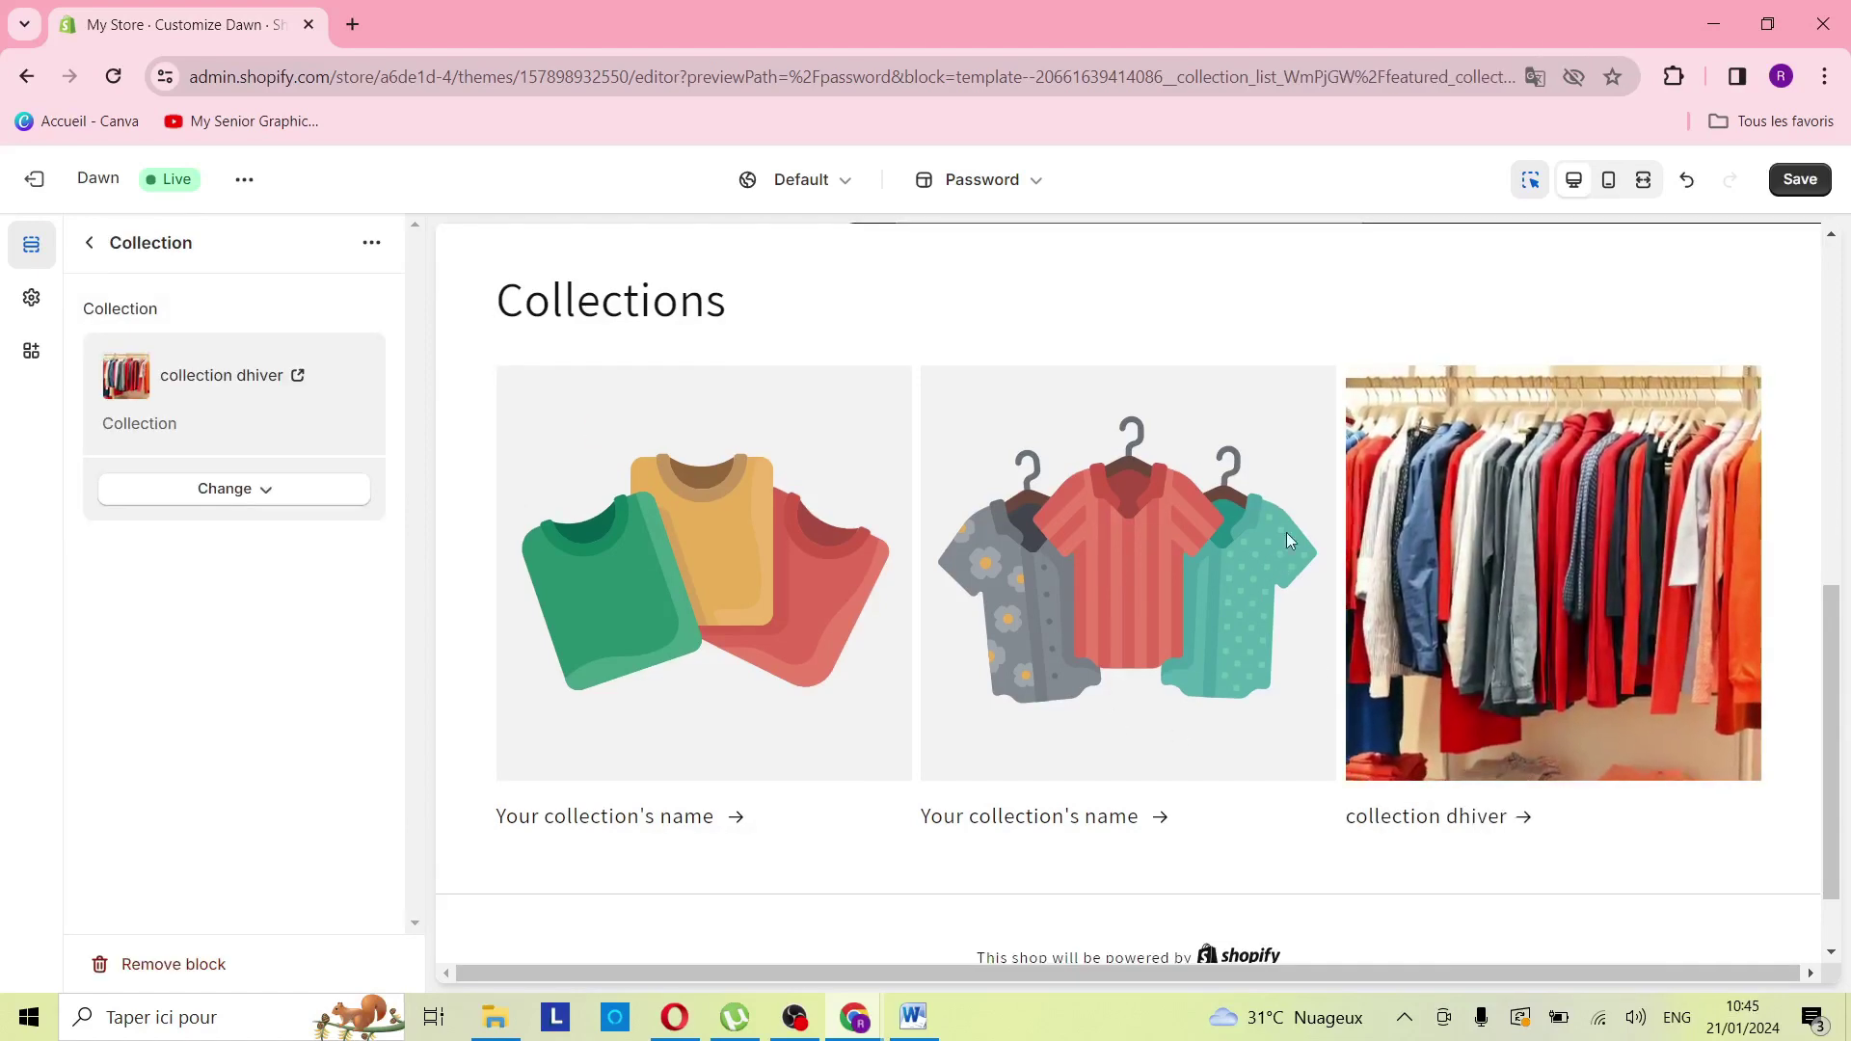
Step: Leave the theme editor without saving the changes and open the store's collections list
click(36, 179)
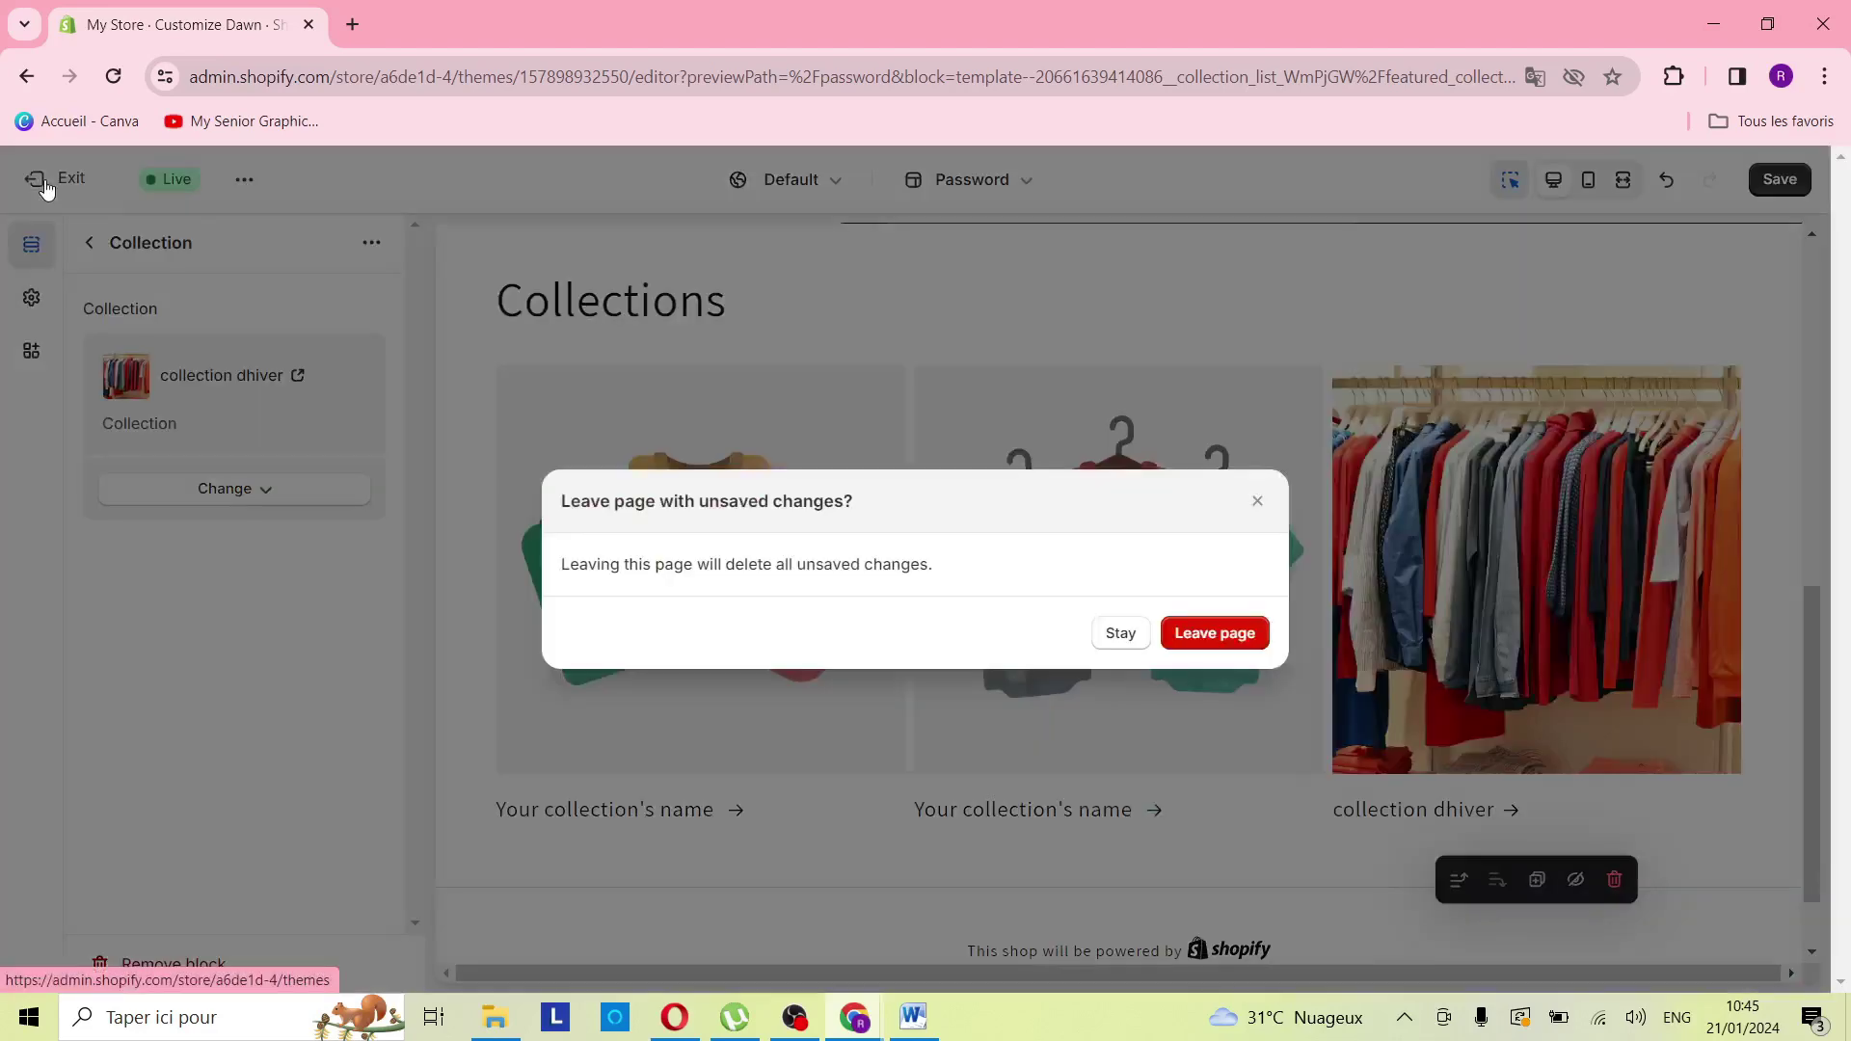
click(1210, 636)
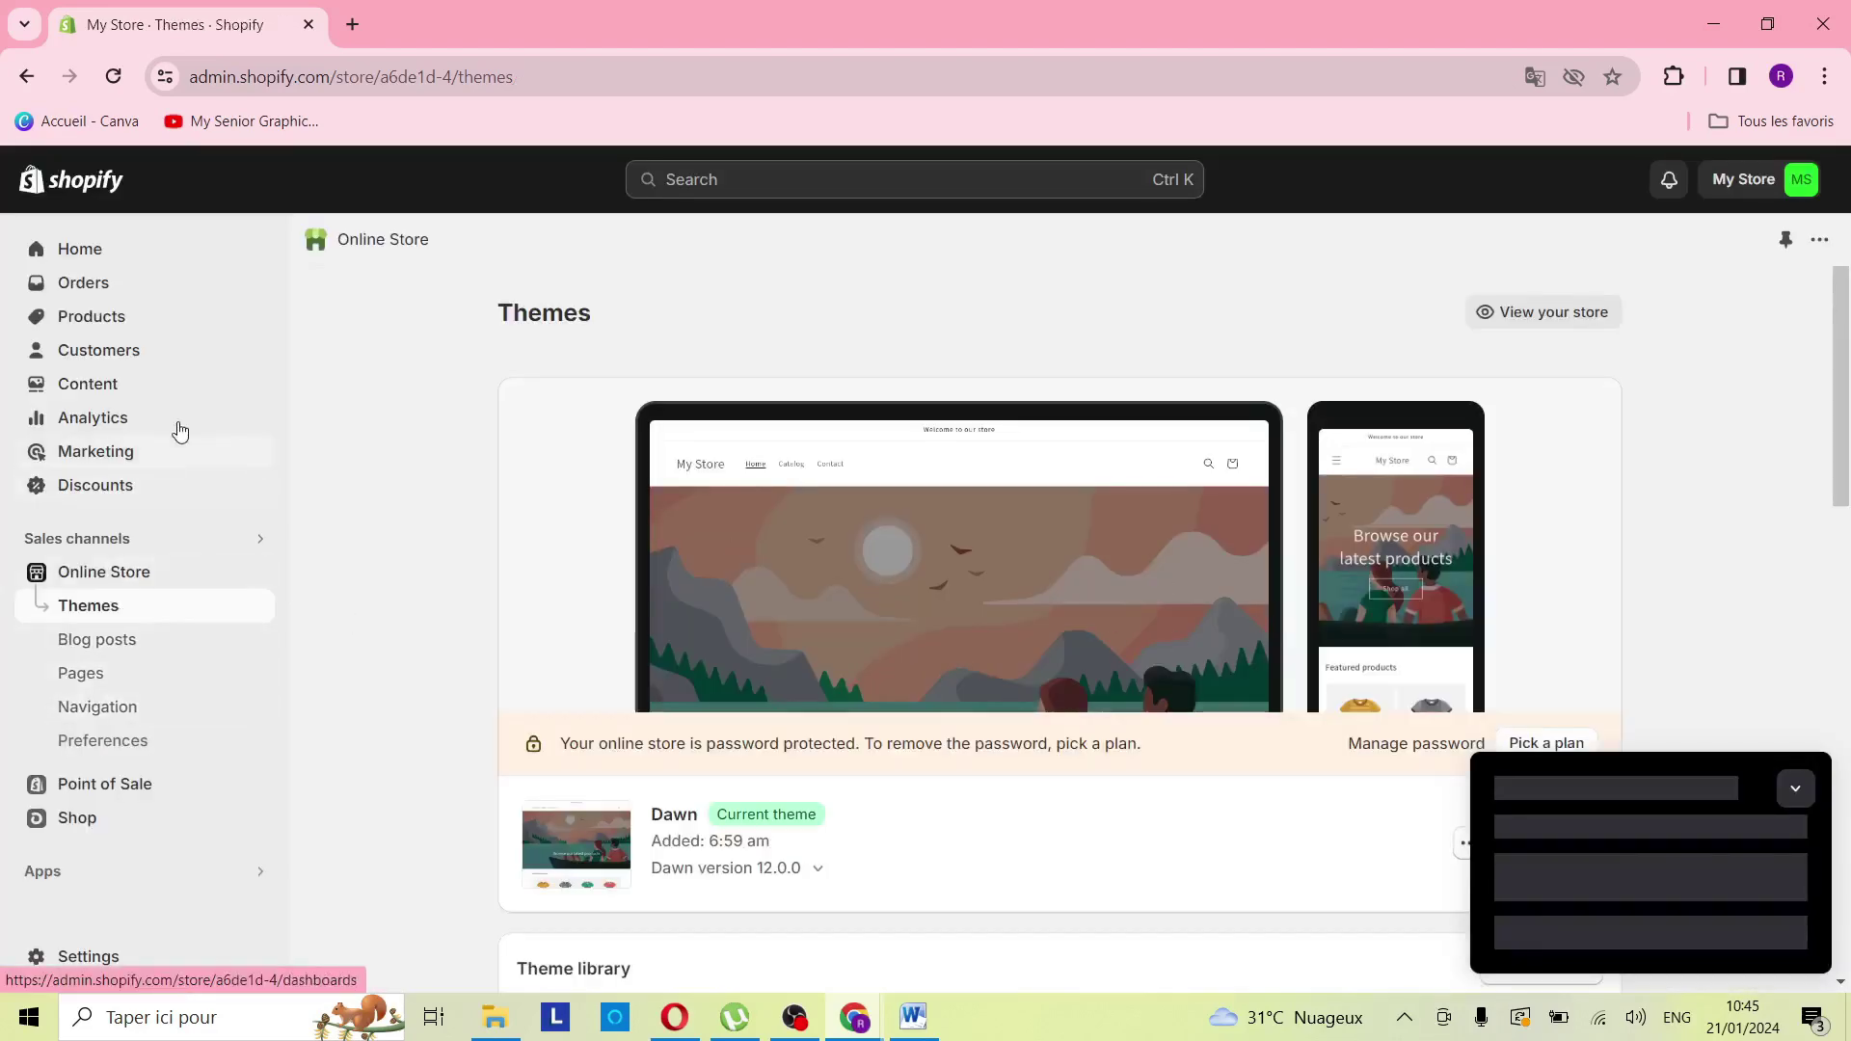
click(111, 305)
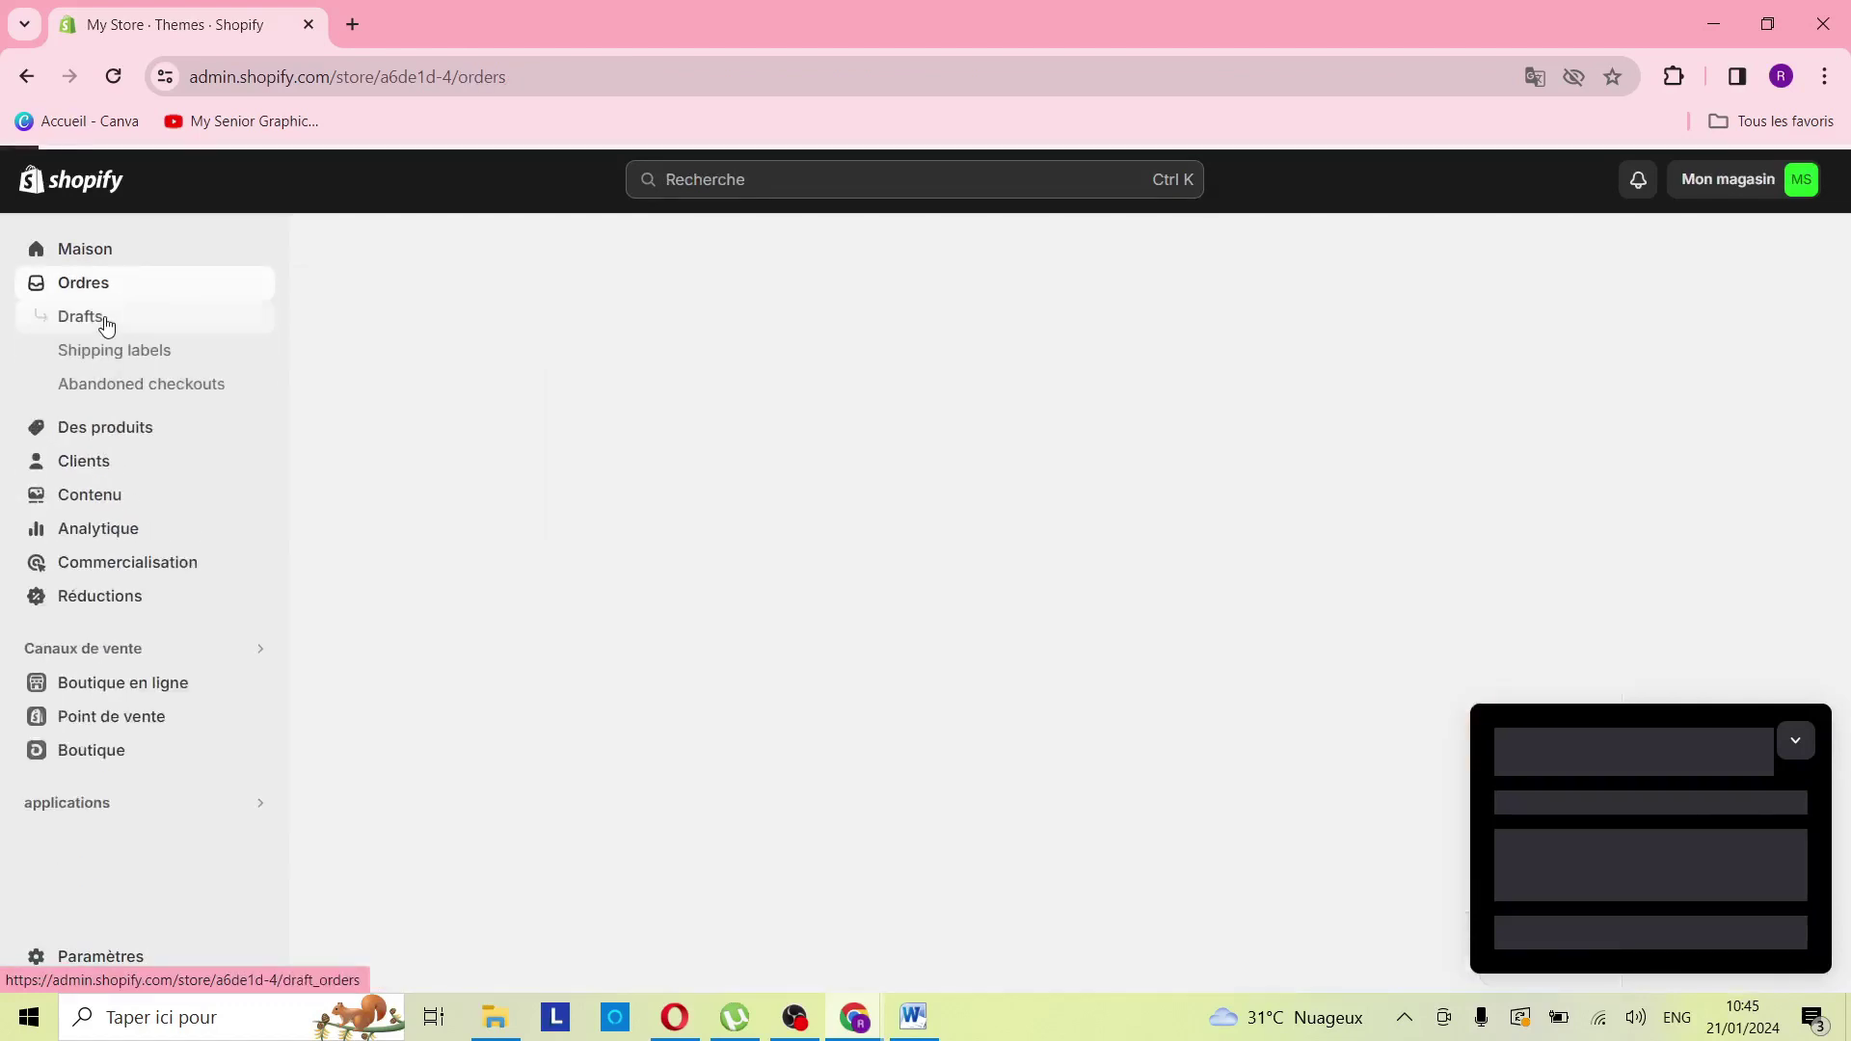
click(106, 425)
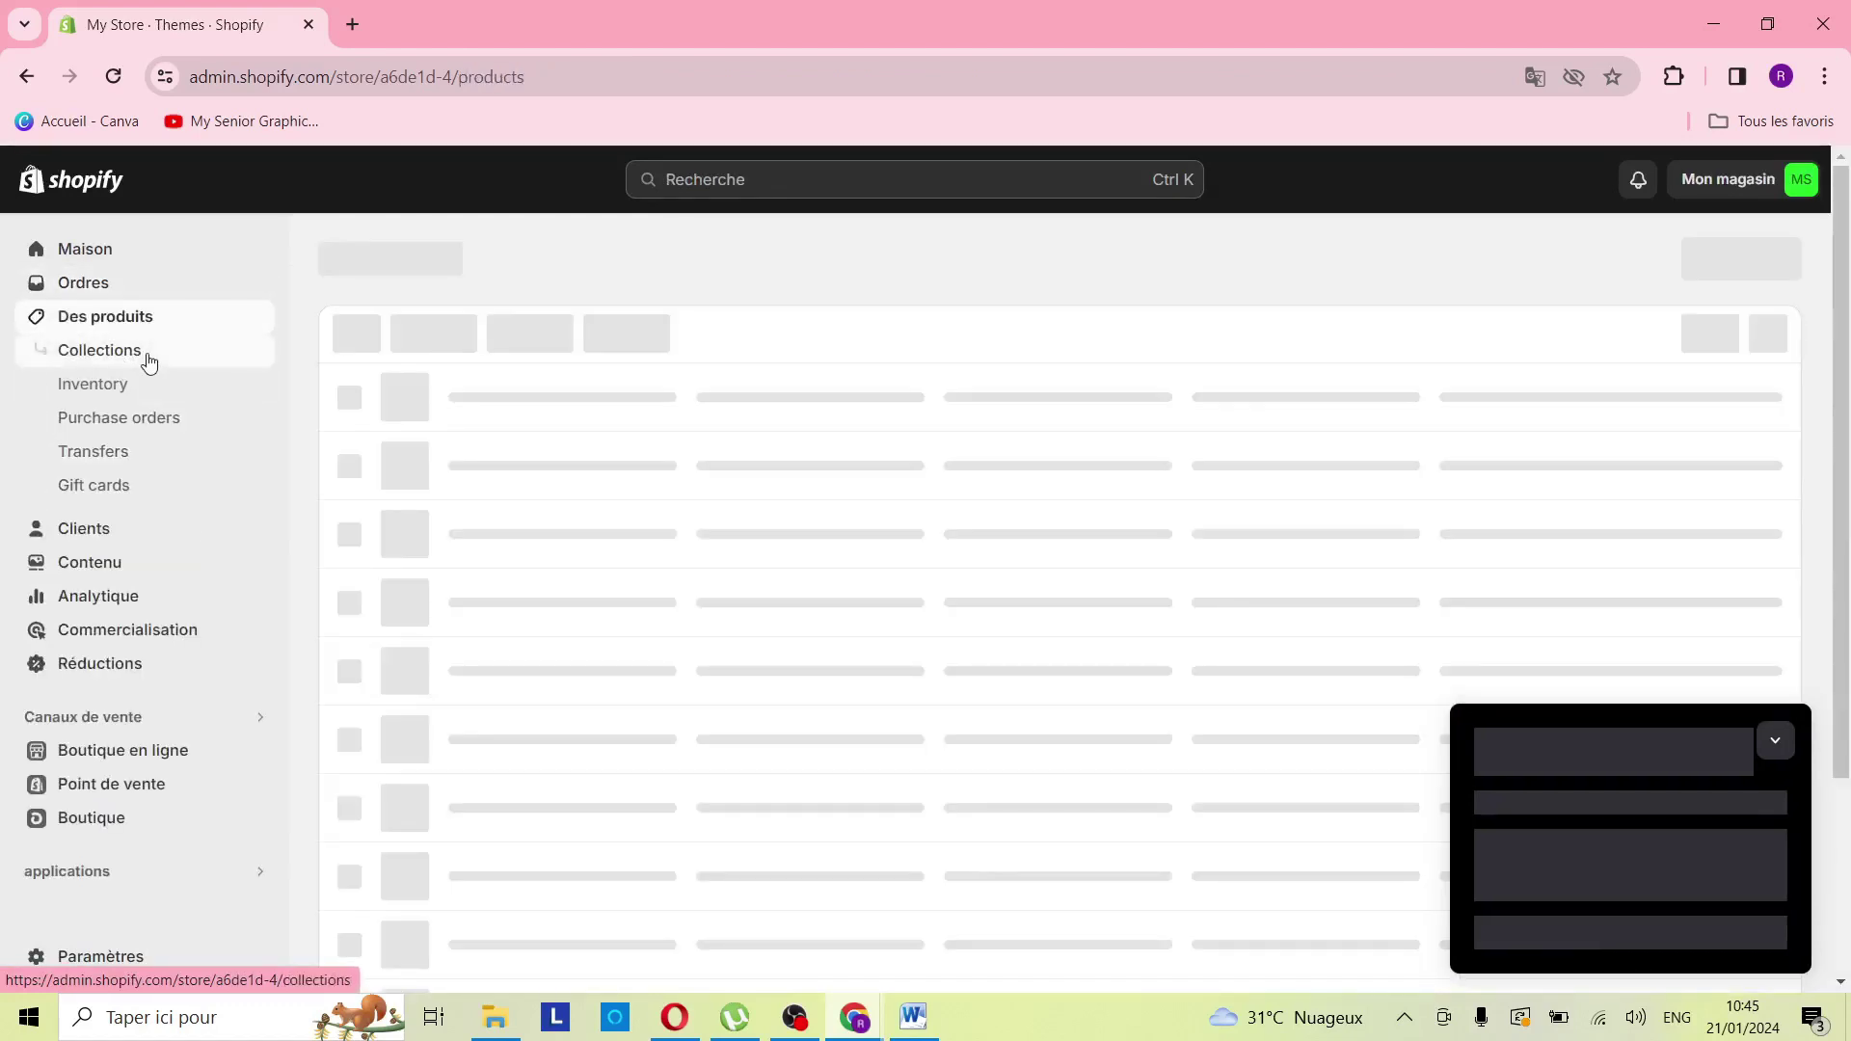
click(109, 355)
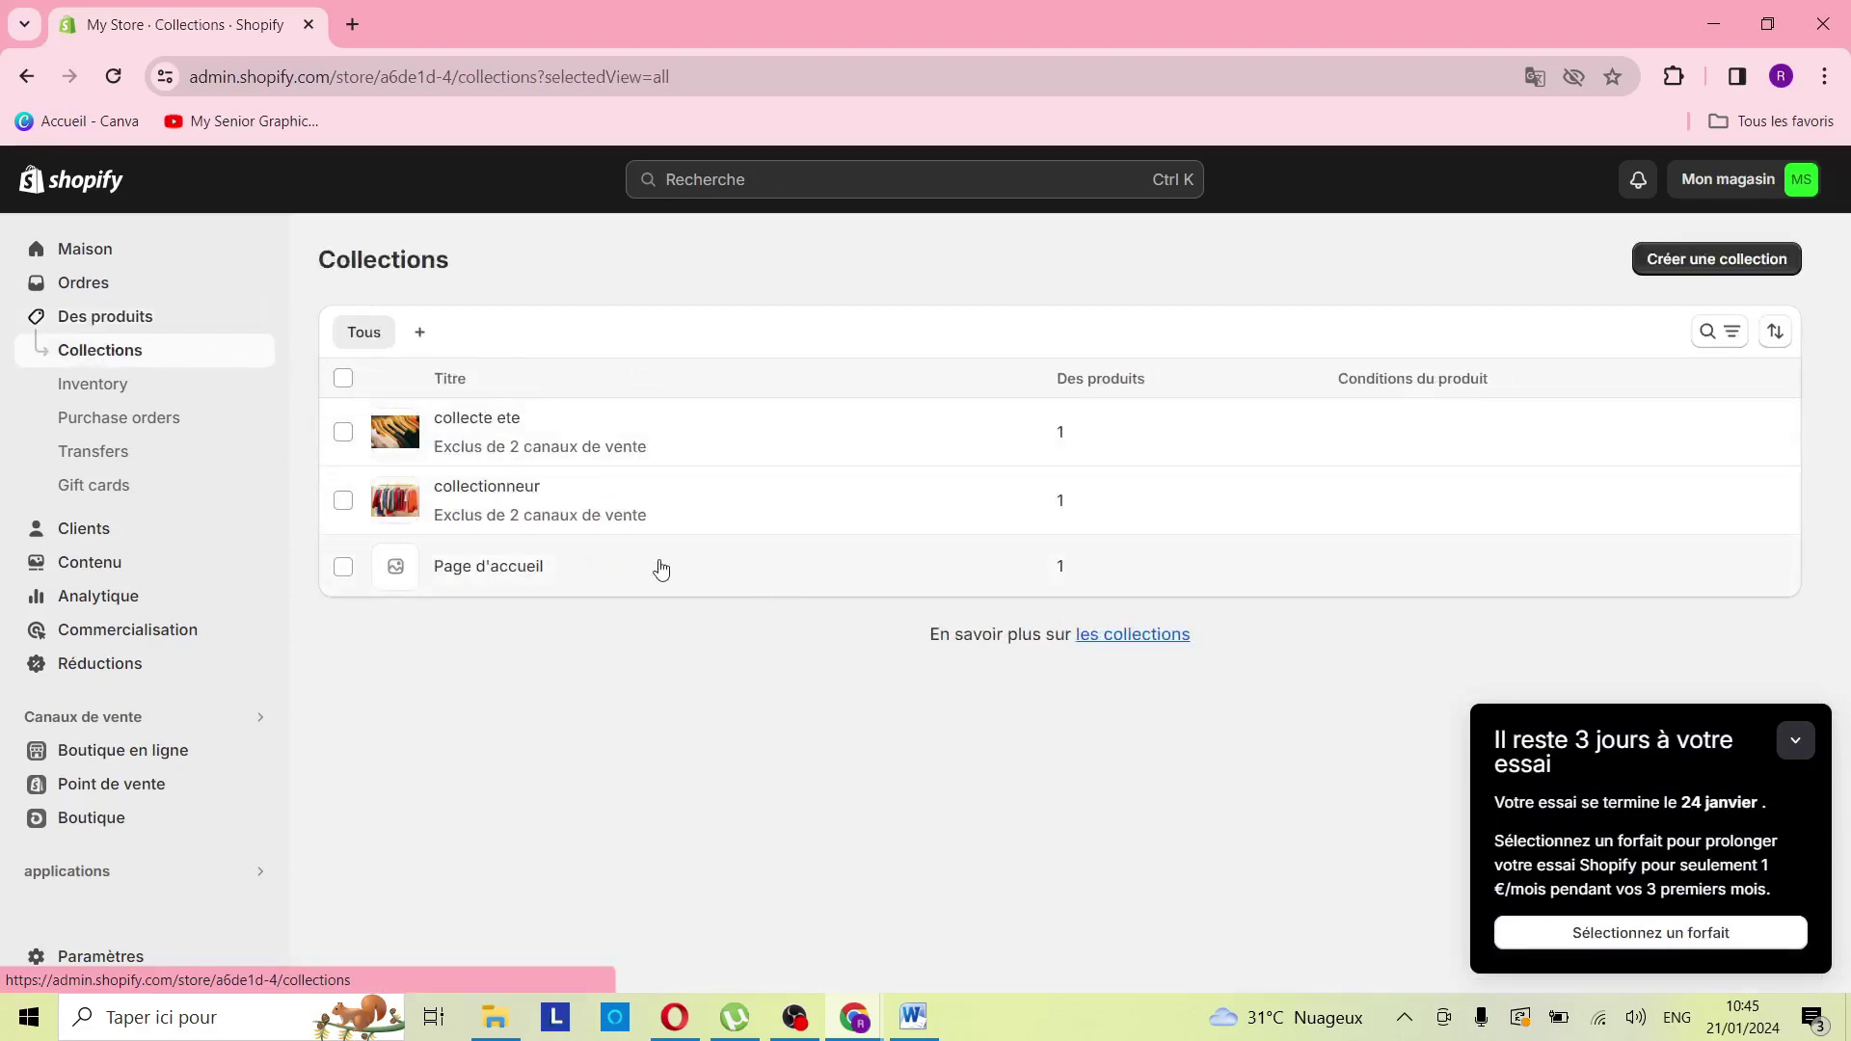
Step: Select the summer collection "collecte ete" in the list and check the additional bulk actions
click(345, 432)
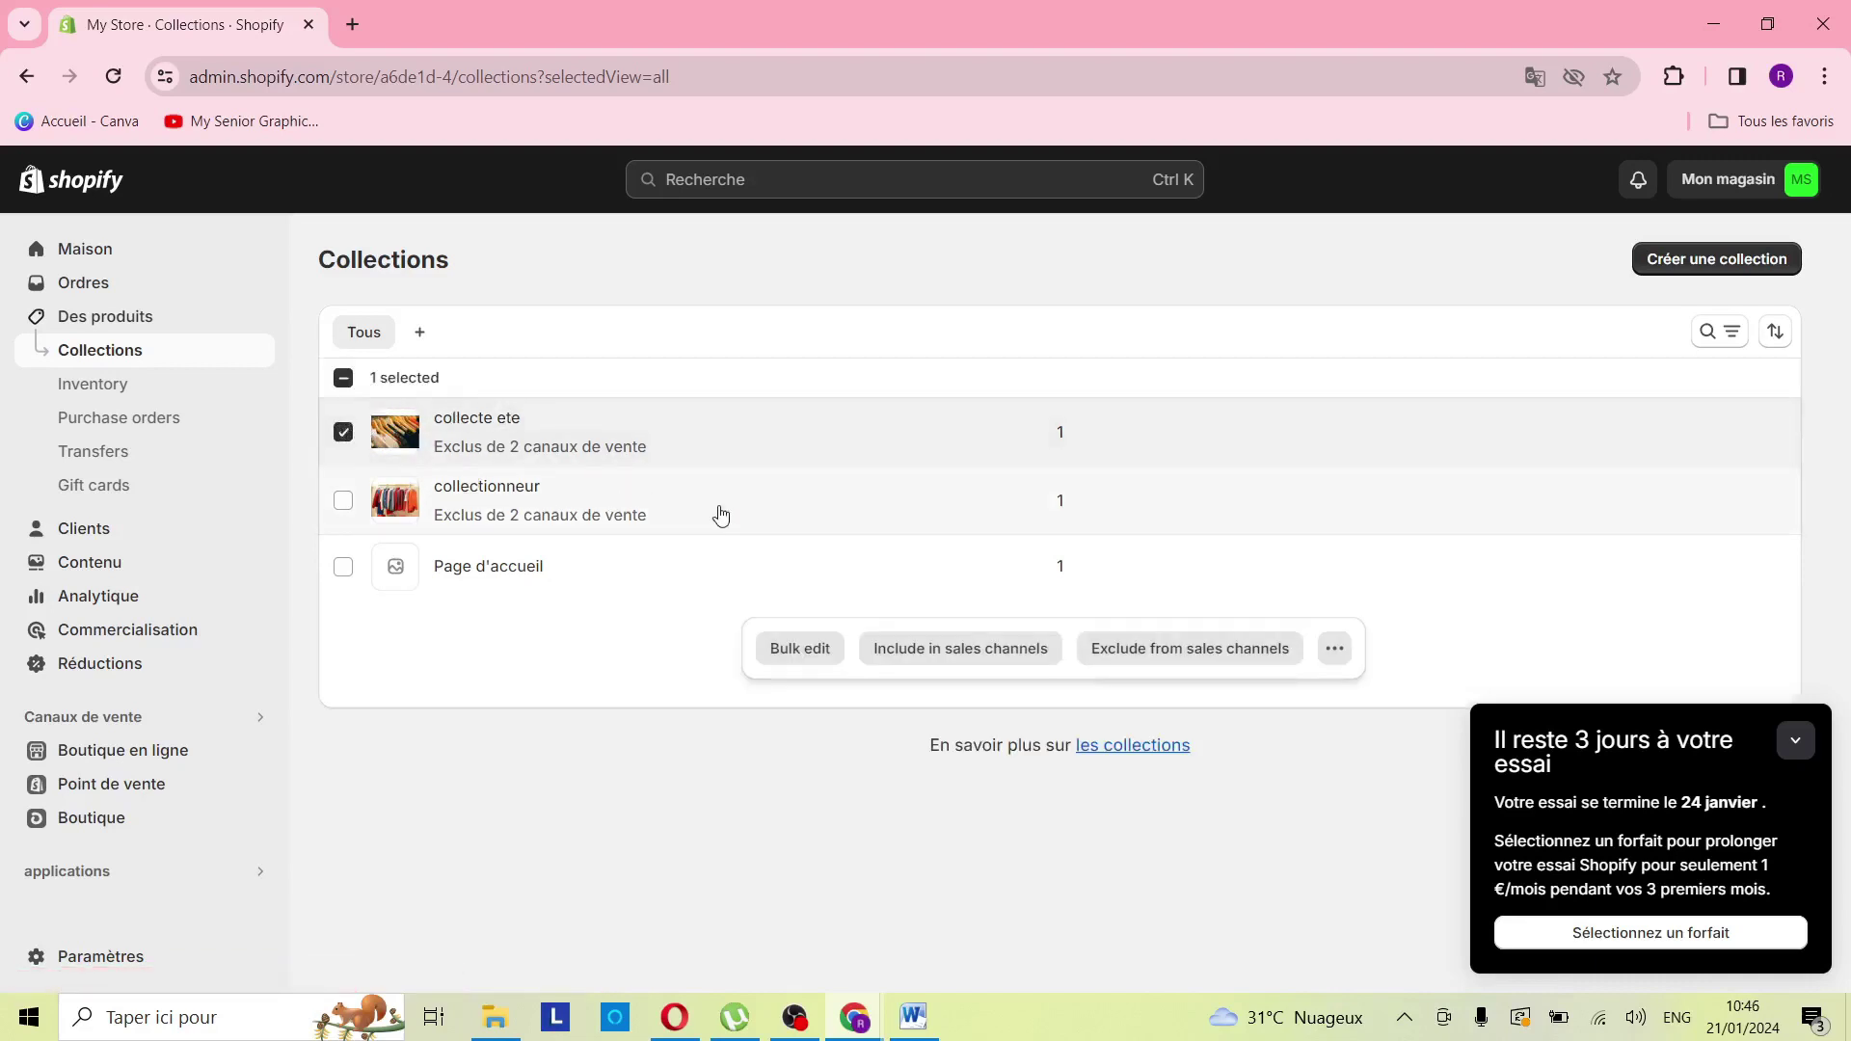
click(1335, 650)
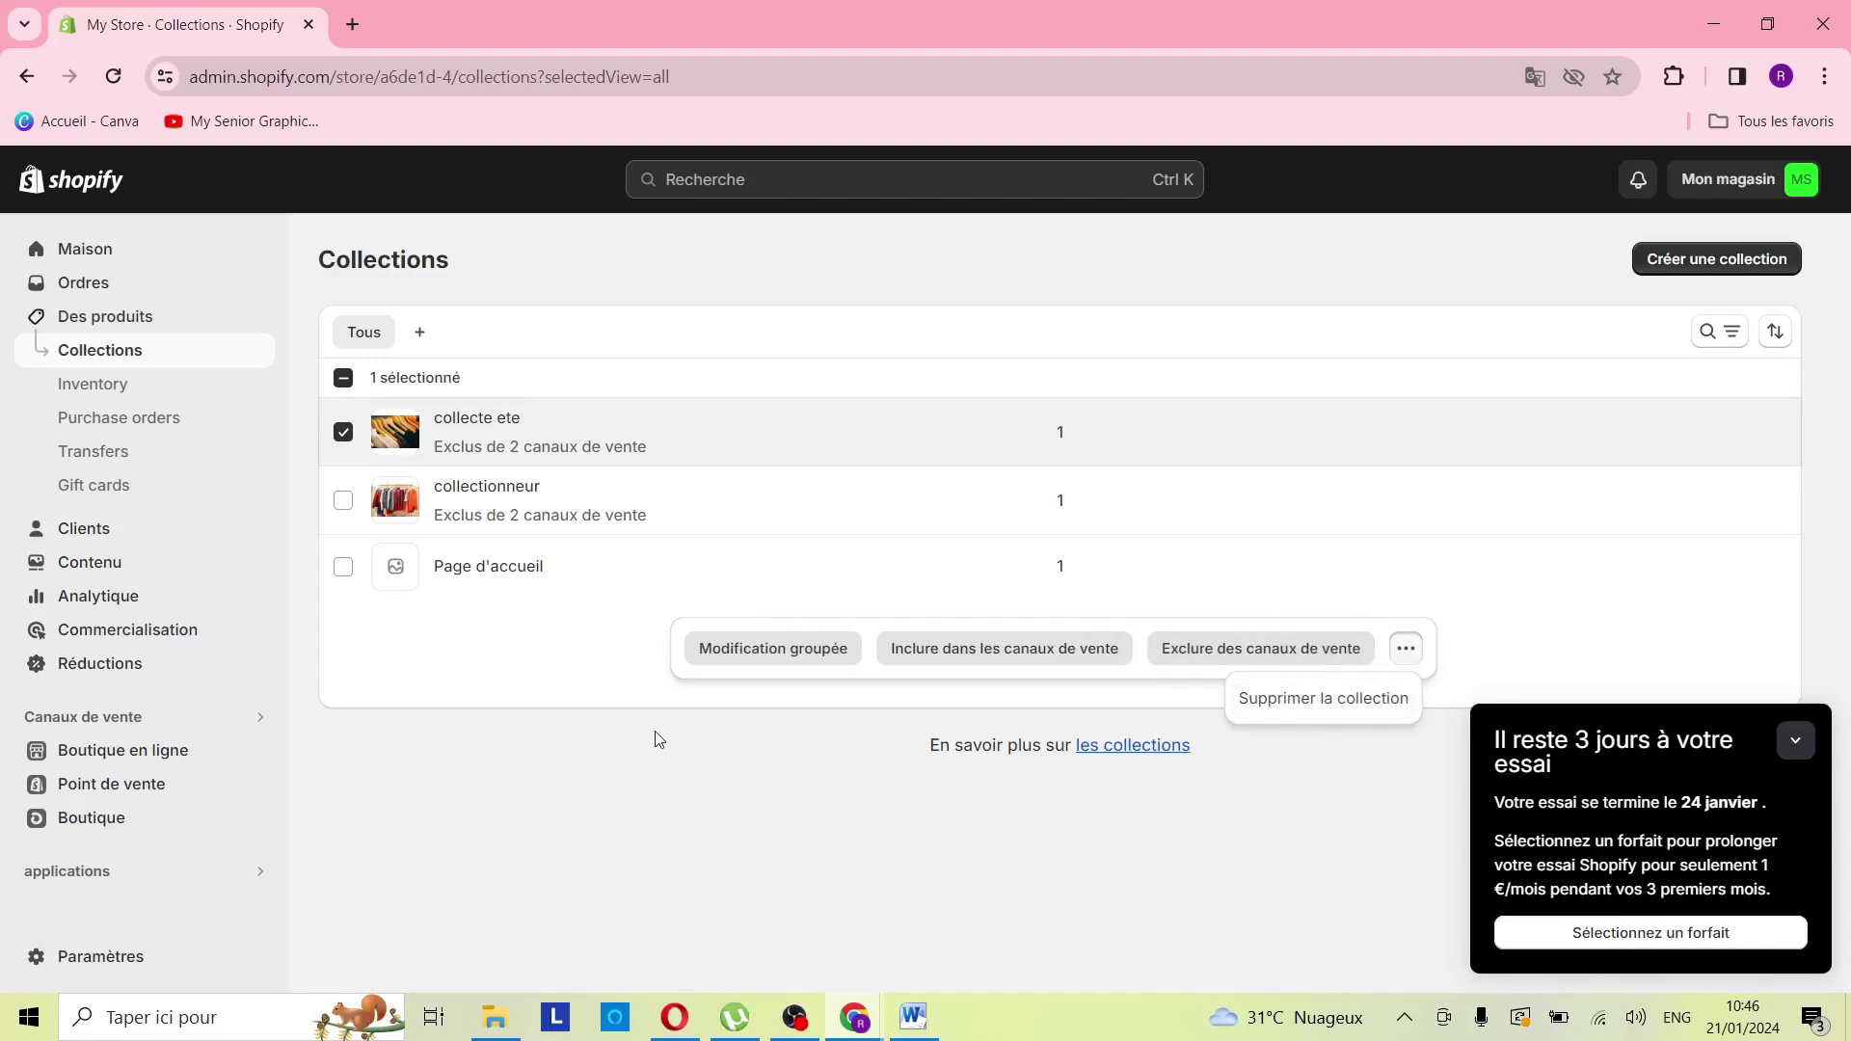
click(1441, 655)
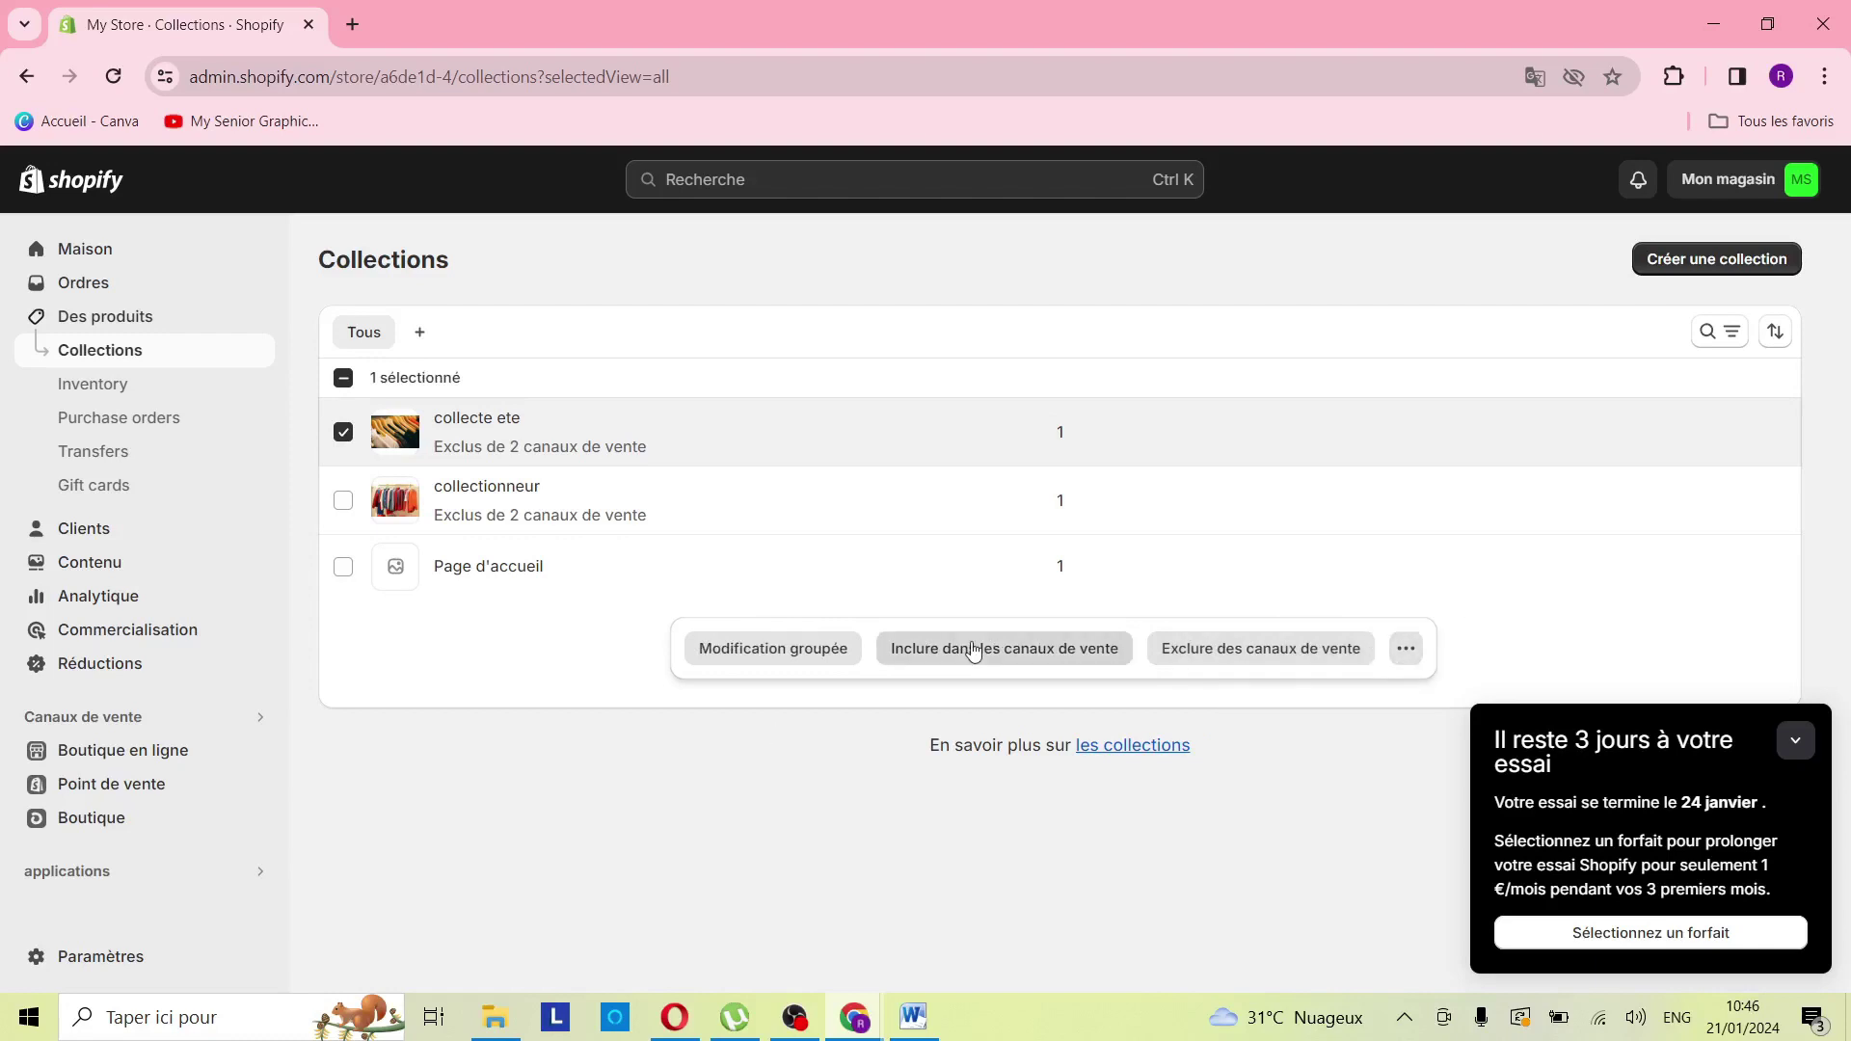